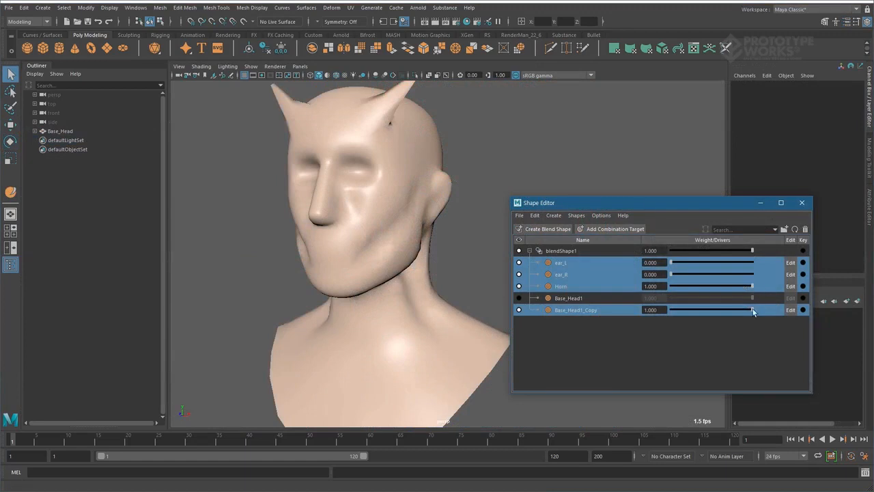
# - Lower the Base_Head1_Copy target's weight to its minimum in the Shape Editor
pyautogui.moveTo(753, 311); pyautogui.dragTo(664, 313)
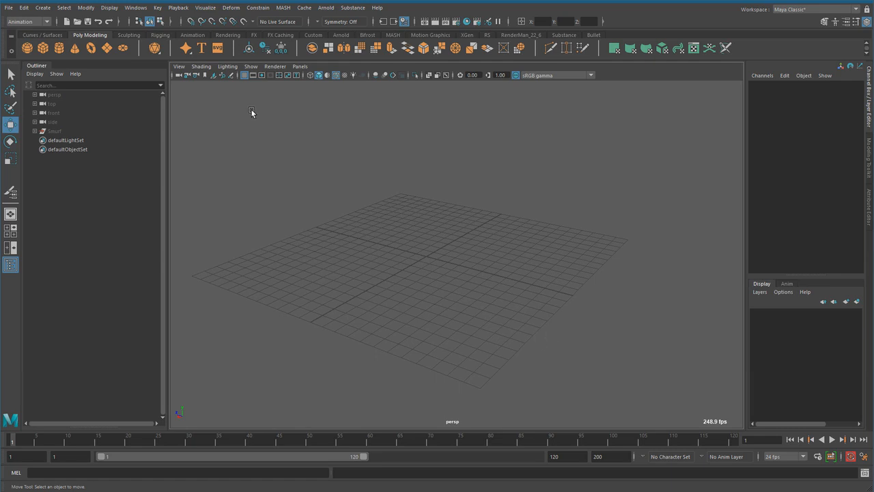
pyautogui.click(230, 8)
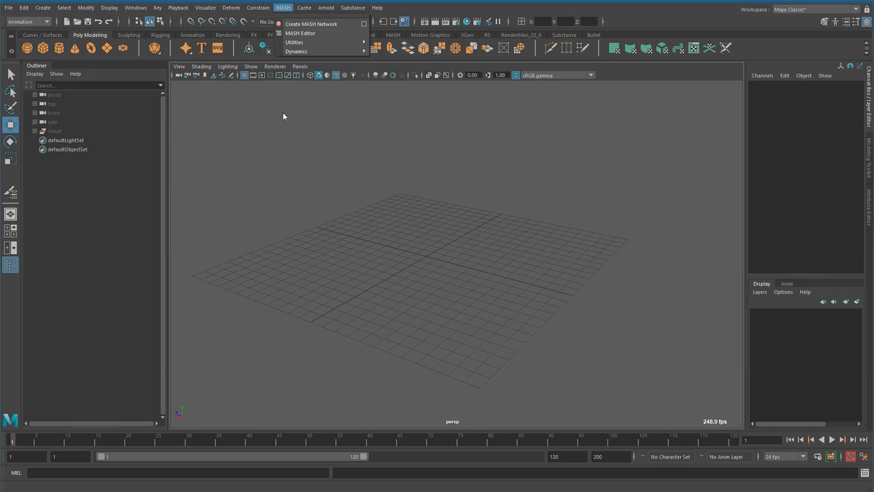
pyautogui.moveTo(231, 8)
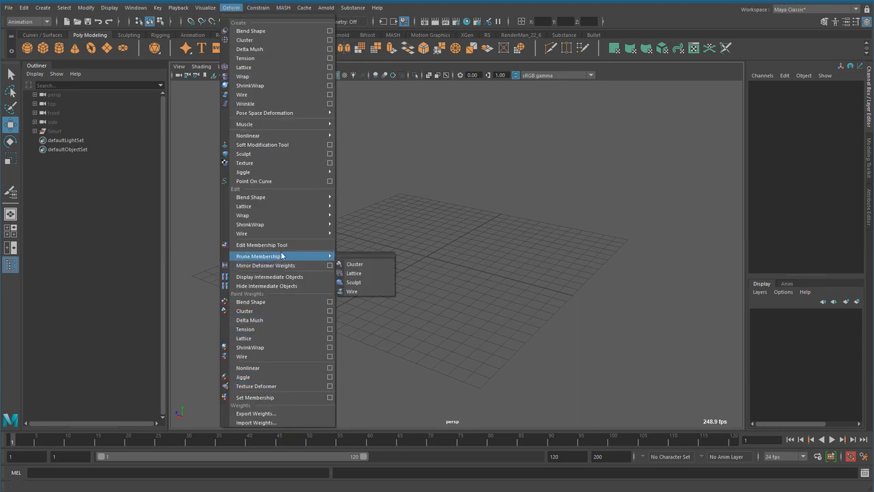
pyautogui.moveTo(302, 134)
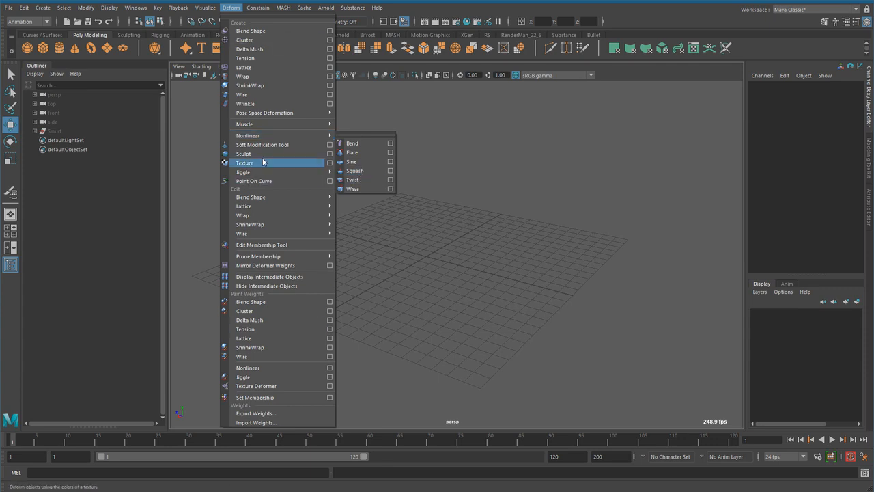
pyautogui.moveTo(268, 207)
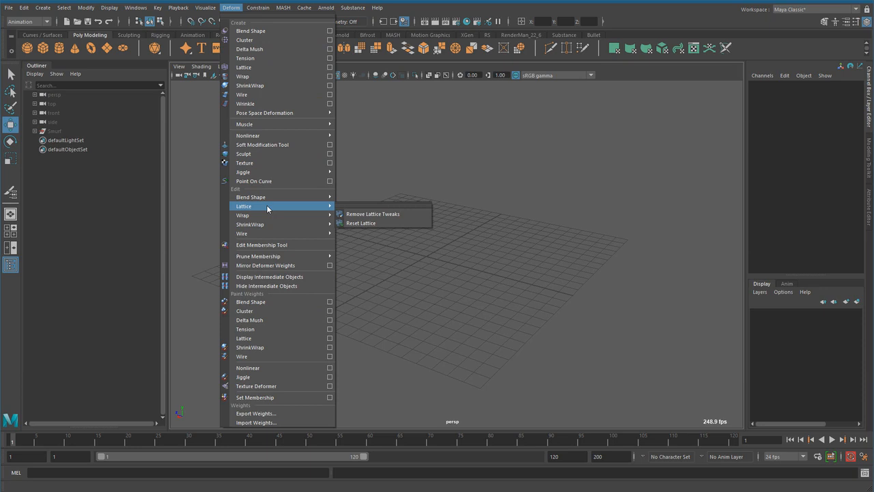
pyautogui.click(495, 303)
# - Create a polygon cube with a height of 18.7 and 21 height subdivisions
pyautogui.keyDown('shift'); pyautogui.moveTo(431, 235); pyautogui.dragTo(431, 265, button='right'); pyautogui.keyUp('shift')
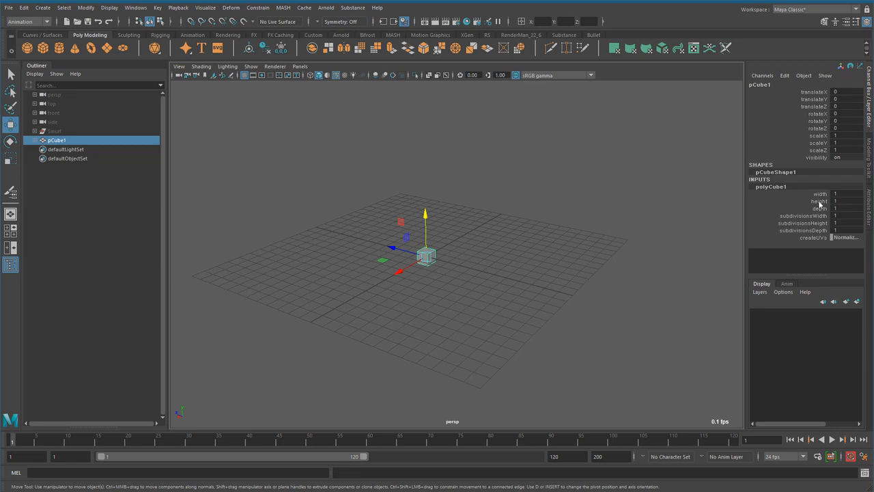
pyautogui.click(820, 200)
pyautogui.moveTo(615, 273); pyautogui.dragTo(696, 289, button='middle')
pyautogui.click(820, 223)
pyautogui.moveTo(550, 312); pyautogui.dragTo(634, 313, button='middle')
# - Add a nonlinear Bend deformer to the tall cube and switch the viewport to wireframe display
pyautogui.keyDown('alt'); pyautogui.moveTo(523, 293); pyautogui.dragTo(483, 276); pyautogui.keyUp('alt')
pyautogui.keyDown('alt'); pyautogui.moveTo(482, 293); pyautogui.dragTo(478, 297, button='right'); pyautogui.keyUp('alt')
pyautogui.click(231, 8)
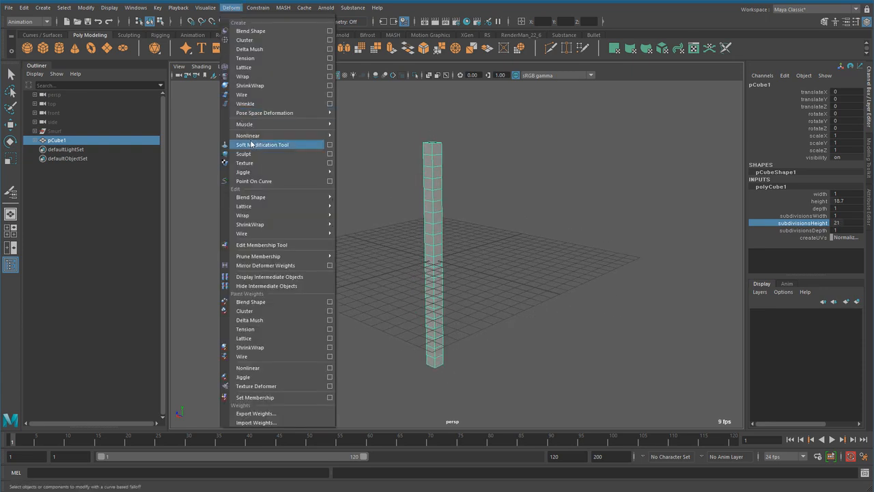
pyautogui.moveTo(252, 137)
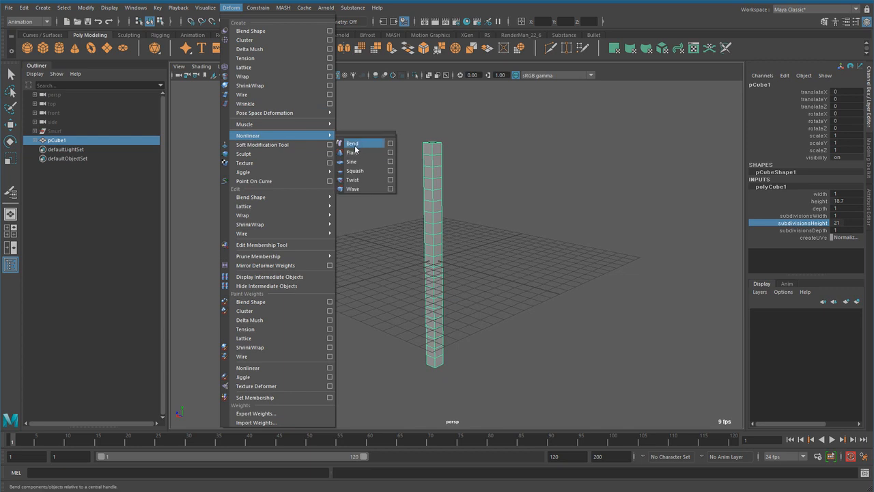
pyautogui.click(355, 146)
pyautogui.keyDown('alt'); pyautogui.moveTo(435, 257); pyautogui.dragTo(325, 234); pyautogui.keyUp('alt')
pyautogui.press('4')
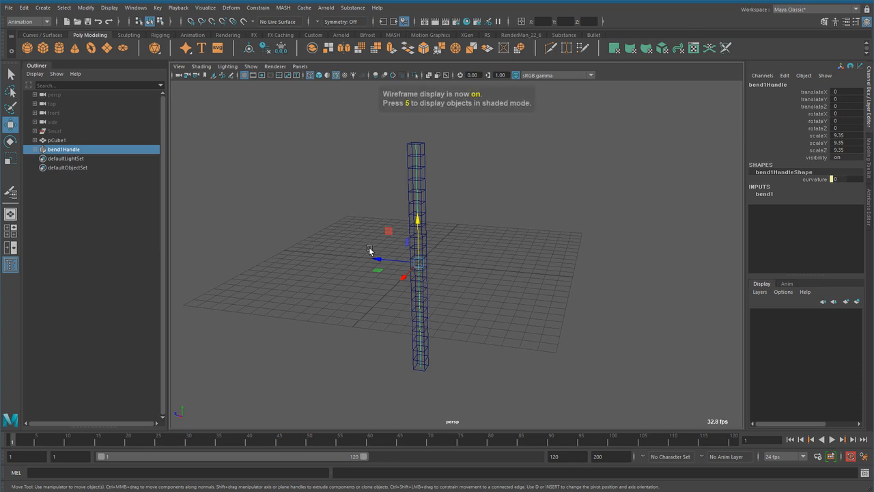
# - Select the bend handle and raise the bend's curvature to about 136.4
pyautogui.click(94, 195)
pyautogui.click(77, 152)
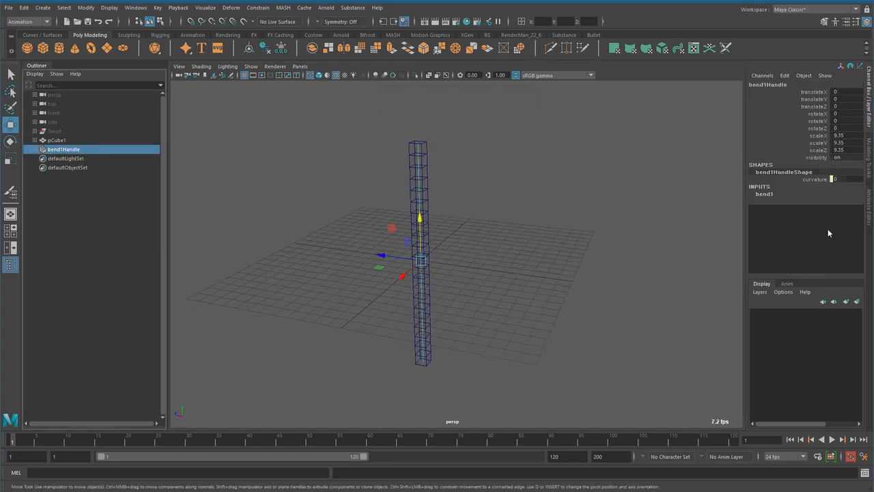
pyautogui.click(766, 196)
pyautogui.click(809, 209)
pyautogui.moveTo(599, 252); pyautogui.dragTo(618, 262, button='middle')
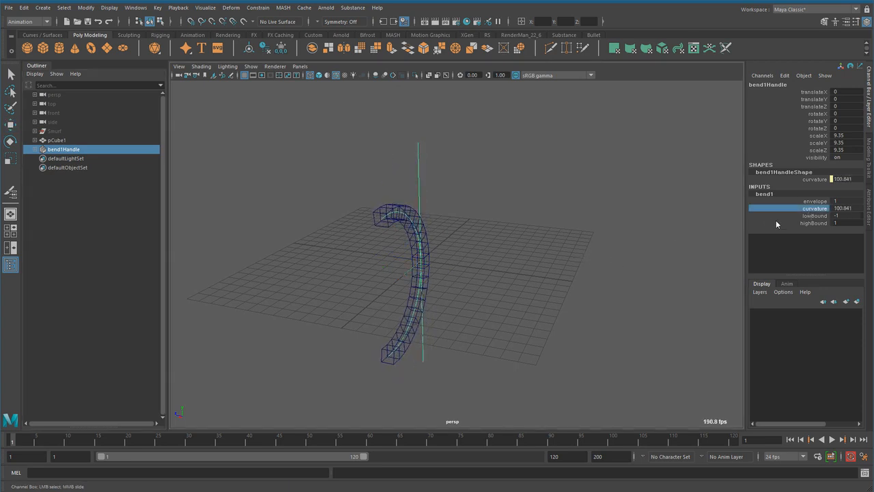
pyautogui.click(816, 203)
pyautogui.click(817, 209)
pyautogui.moveTo(476, 274)
pyautogui.mouseDown(button='middle')
pyautogui.moveTo(404, 274)
pyautogui.moveTo(489, 274)
pyautogui.mouseUp(button='middle')
pyautogui.keyDown('alt'); pyautogui.moveTo(431, 330); pyautogui.dragTo(535, 306); pyautogui.keyUp('alt')
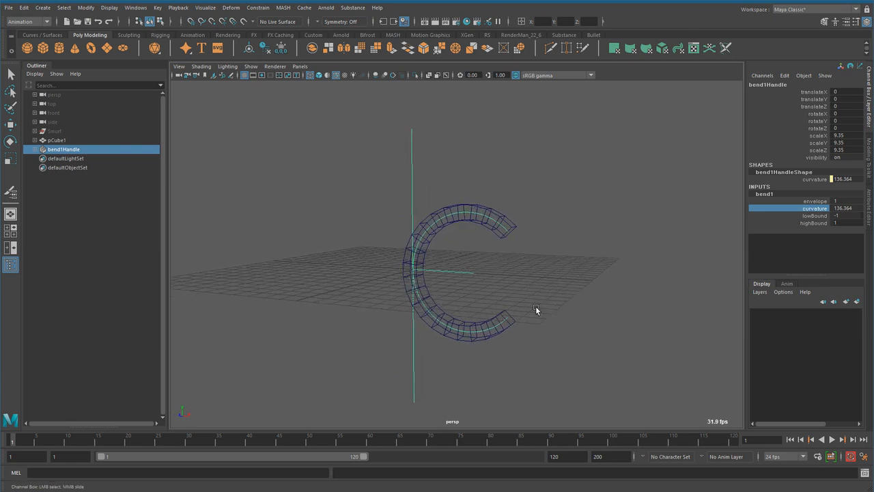
# - Switch the viewport back to shaded display and increase the bend's curvature to about 168.45
pyautogui.press('5')
pyautogui.keyDown('alt'); pyautogui.moveTo(485, 329); pyautogui.dragTo(415, 328); pyautogui.keyUp('alt')
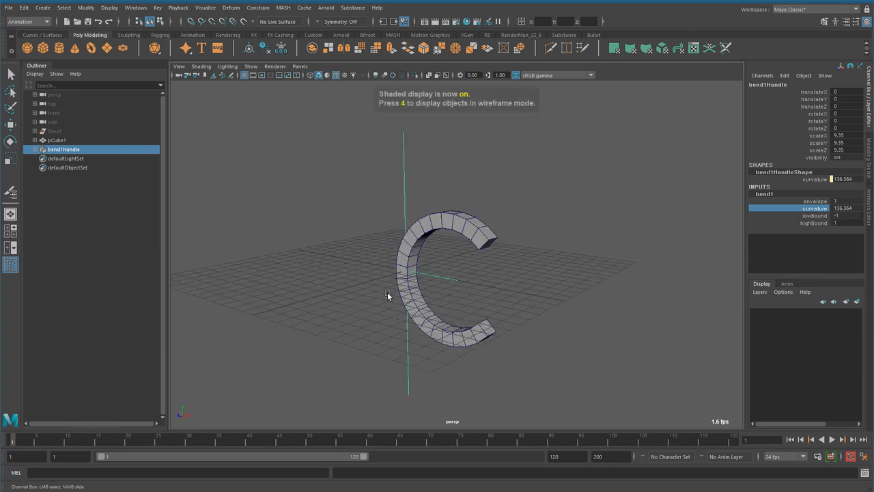
pyautogui.moveTo(593, 284)
pyautogui.mouseDown(button='middle')
pyautogui.moveTo(620, 289)
pyautogui.moveTo(590, 289)
pyautogui.moveTo(602, 284)
pyautogui.mouseUp(button='middle')
pyautogui.keyDown('alt'); pyautogui.moveTo(601, 285); pyautogui.dragTo(584, 312, button='right'); pyautogui.keyUp('alt')
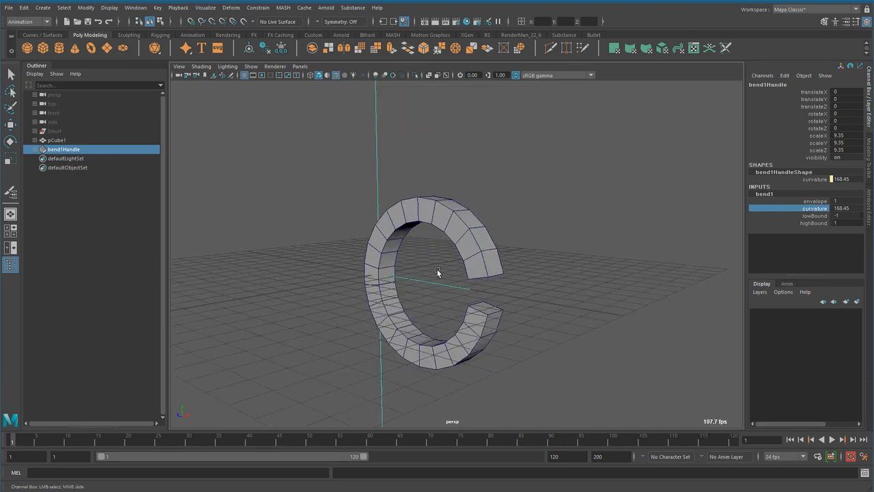
pyautogui.click(231, 7)
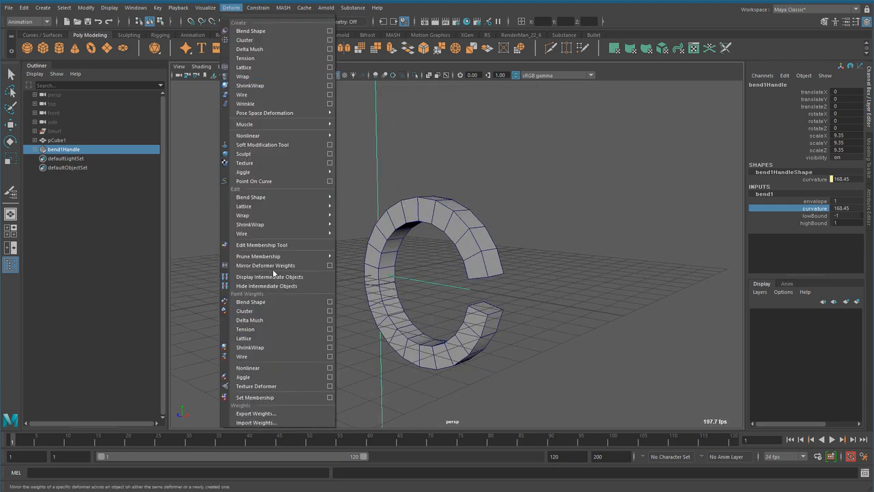
pyautogui.click(443, 297)
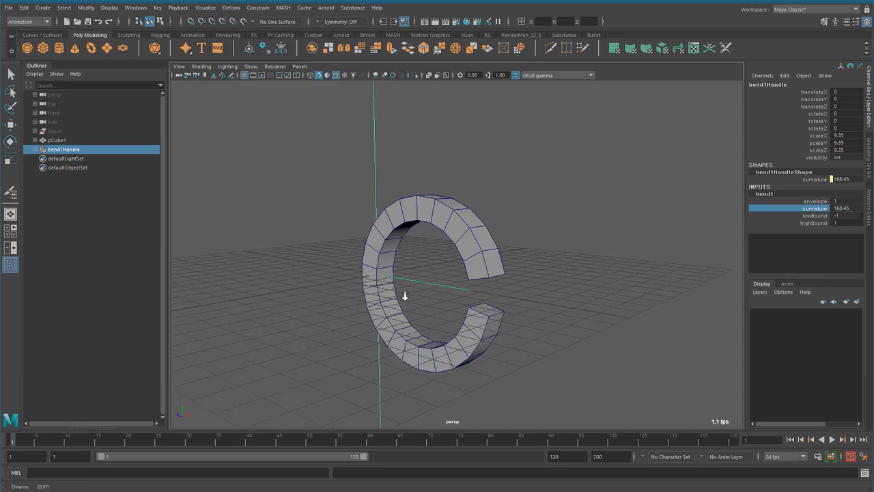
pyautogui.keyDown('alt'); pyautogui.moveTo(393, 293); pyautogui.dragTo(415, 297, button='right'); pyautogui.keyUp('alt')
pyautogui.keyDown('alt'); pyautogui.moveTo(415, 297); pyautogui.dragTo(456, 283, button='middle'); pyautogui.keyUp('alt')
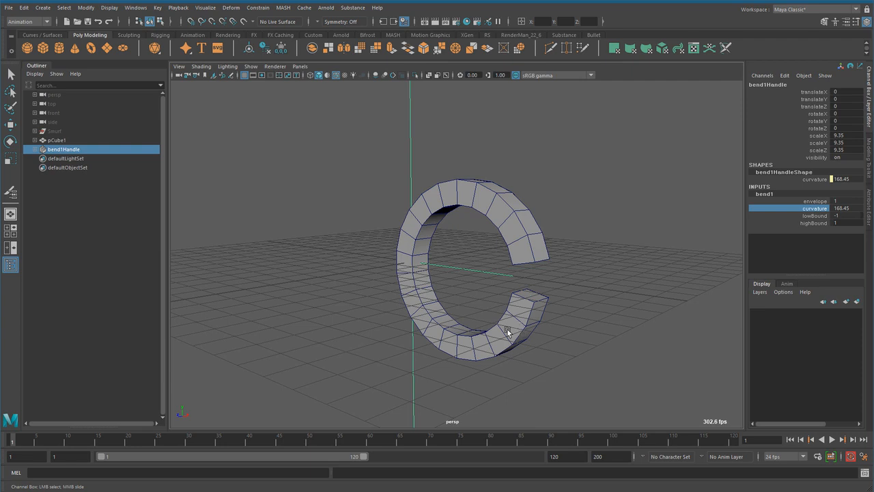
pyautogui.keyDown('alt'); pyautogui.moveTo(506, 328); pyautogui.dragTo(545, 209, button='right'); pyautogui.keyUp('alt')
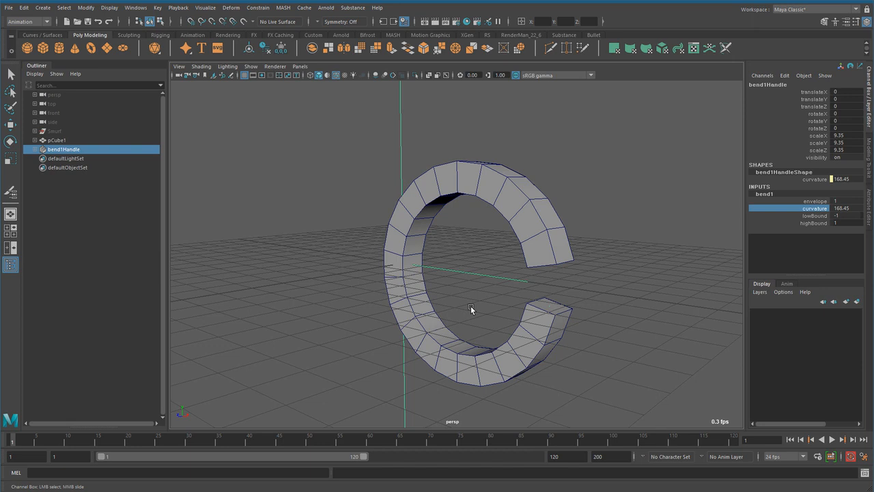
# - Select the bent cube, examine its X, Y and Z scale values, and deselect it
pyautogui.click(600, 170)
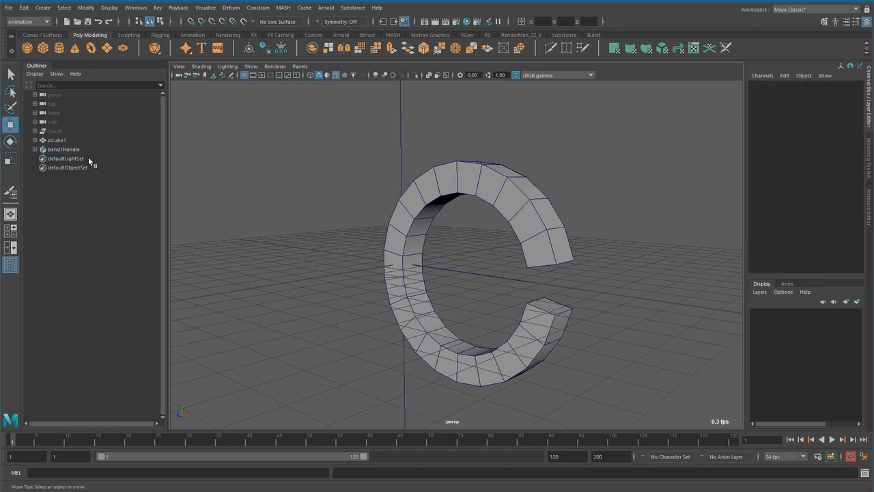
pyautogui.click(70, 142)
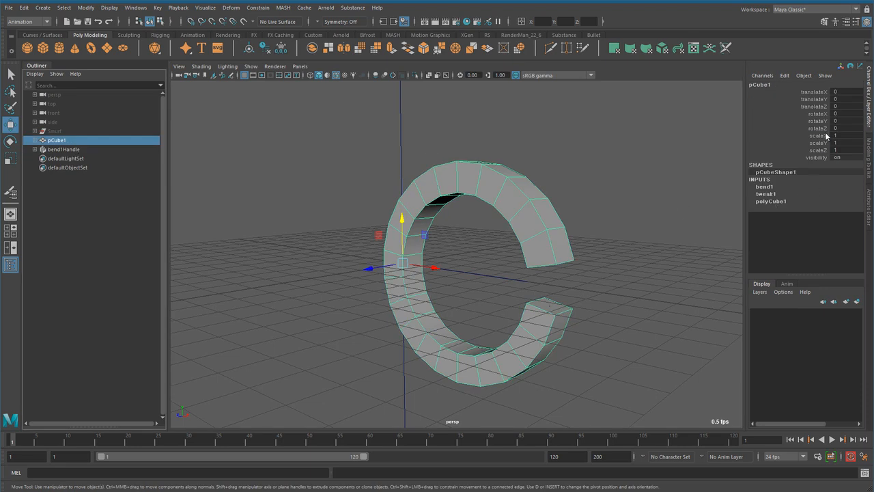
pyautogui.moveTo(823, 136); pyautogui.dragTo(825, 151)
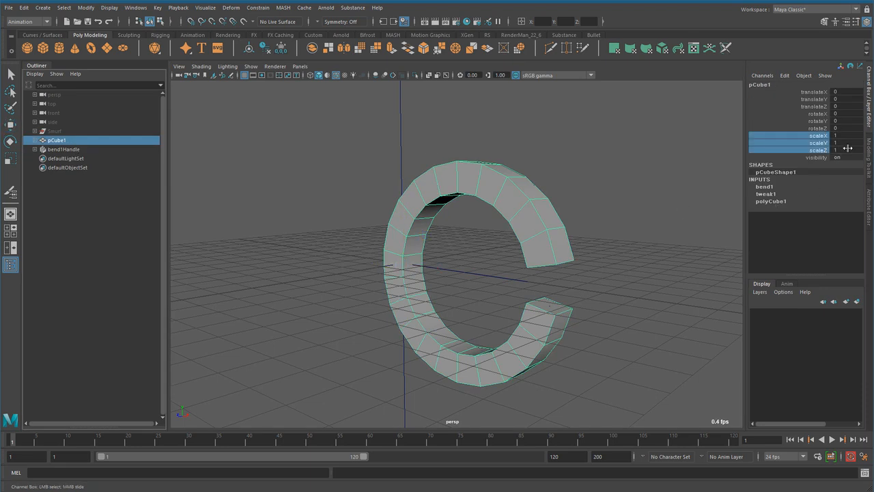
pyautogui.click(560, 176)
pyautogui.press('w')
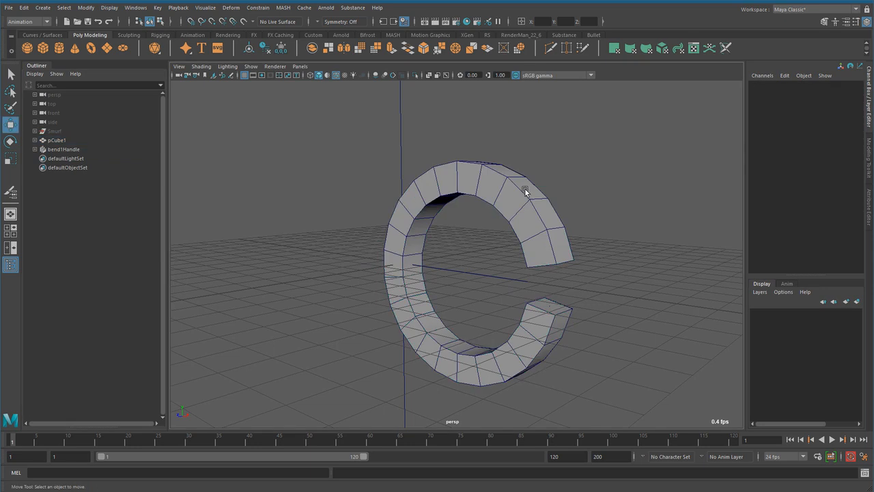
# - Select the bent cube and add a nonlinear Squash deformer to it
pyautogui.click(423, 196)
pyautogui.scroll(-2, 418, 329)
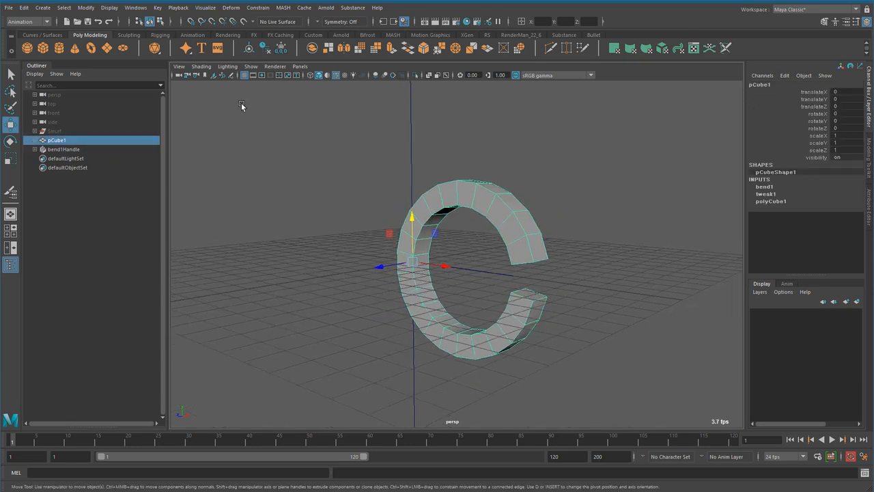
pyautogui.click(231, 7)
pyautogui.moveTo(286, 136)
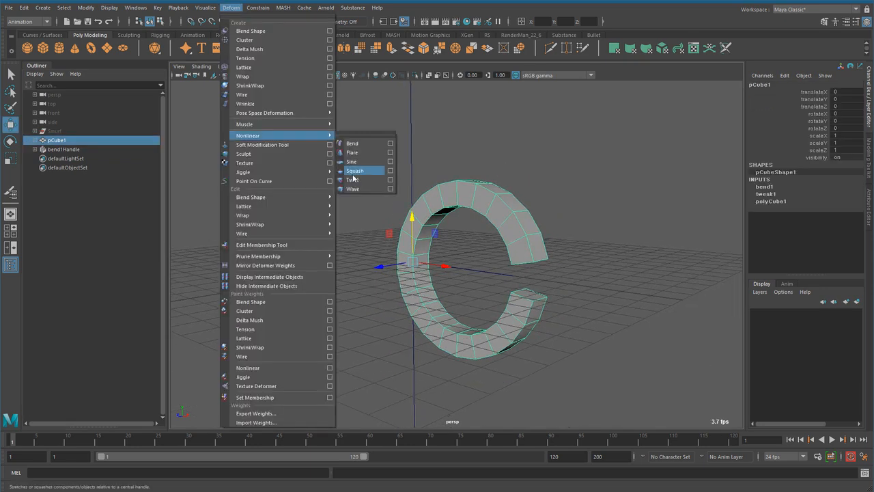
pyautogui.click(374, 173)
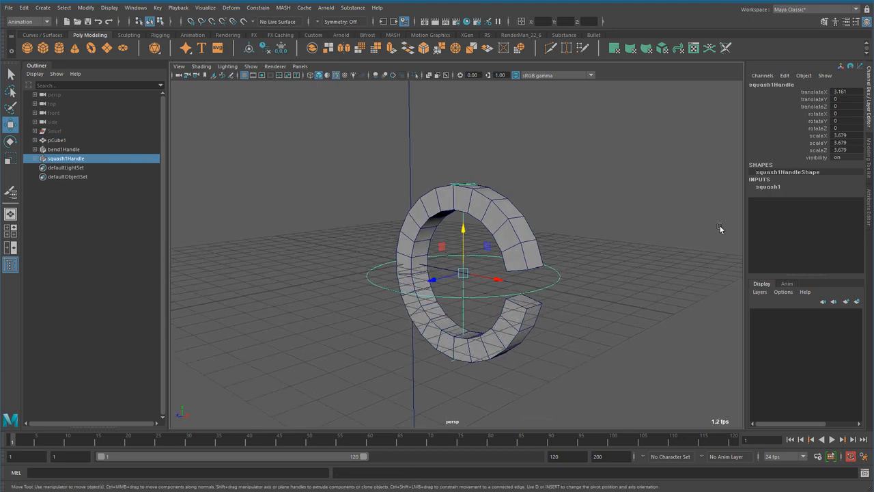
# - Set the squash deformer's factor to 0.8 to stretch the ring vertically
pyautogui.click(768, 186)
pyautogui.click(819, 201)
pyautogui.moveTo(623, 254); pyautogui.dragTo(607, 253, button='middle')
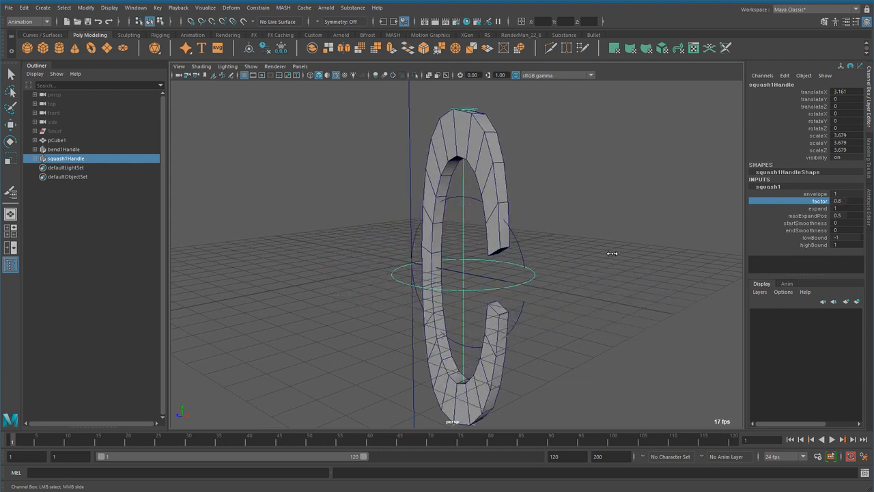
# - Select the squashed ring and examine its X, Y and Z scale values and its input history
pyautogui.keyDown('alt'); pyautogui.moveTo(519, 324); pyautogui.dragTo(491, 318); pyautogui.keyUp('alt')
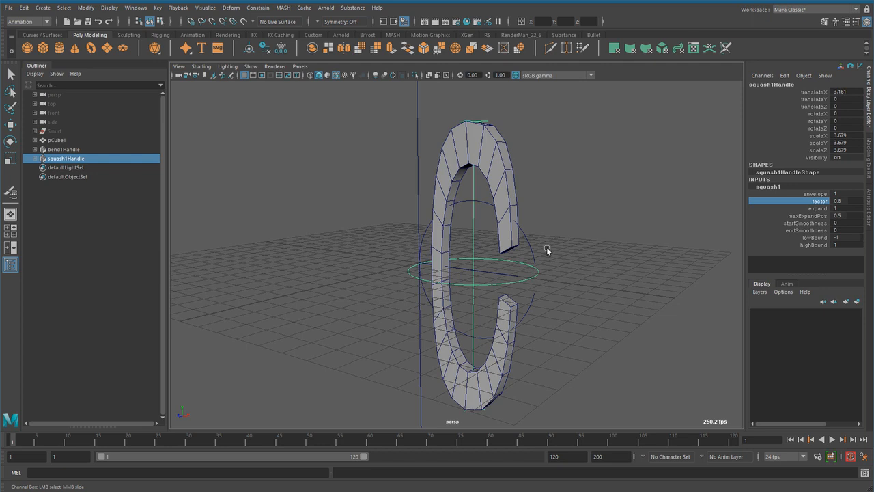
pyautogui.click(499, 175)
pyautogui.press('w')
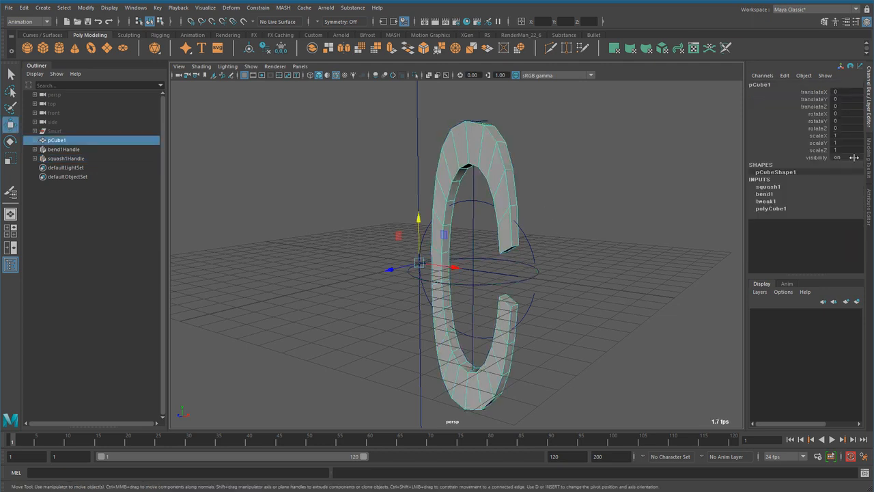
pyautogui.moveTo(821, 135); pyautogui.dragTo(822, 150)
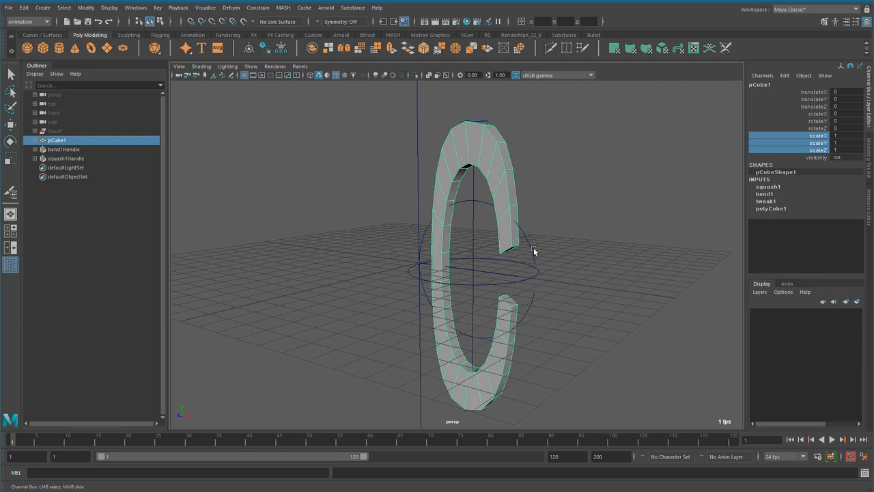
pyautogui.scroll(1, 567, 265)
pyautogui.click(231, 8)
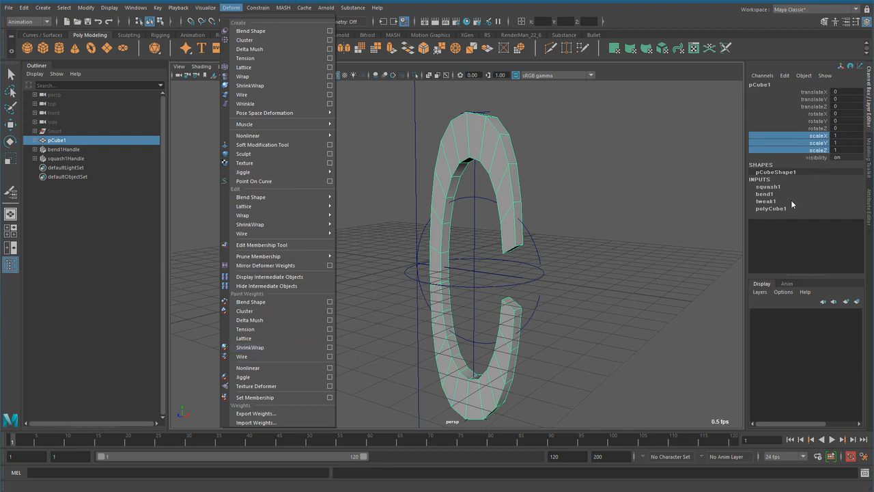
pyautogui.click(566, 209)
# - Examine the deformed ring's vertices in vertex selection mode, returning to object mode with the ring selected
pyautogui.press('w')
pyautogui.click(476, 135)
pyautogui.scroll(2, 506, 137)
pyautogui.rightClick(500, 176)
pyautogui.click(500, 201)
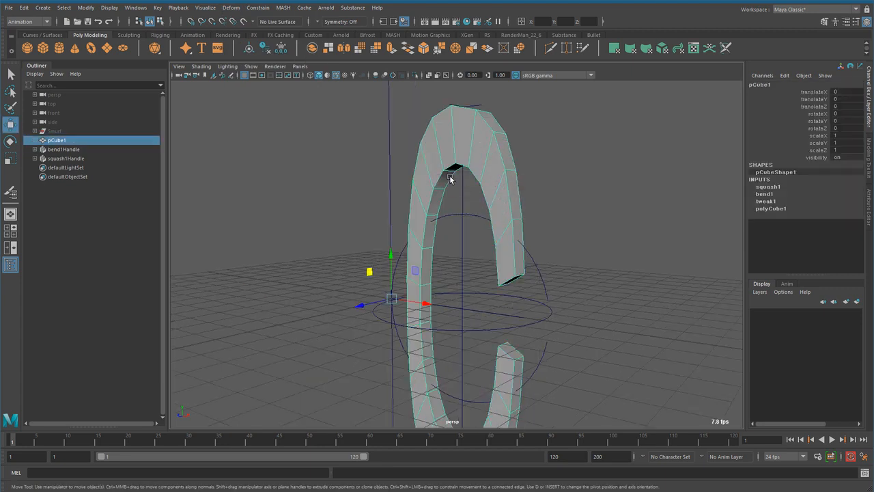
pyautogui.click(511, 177)
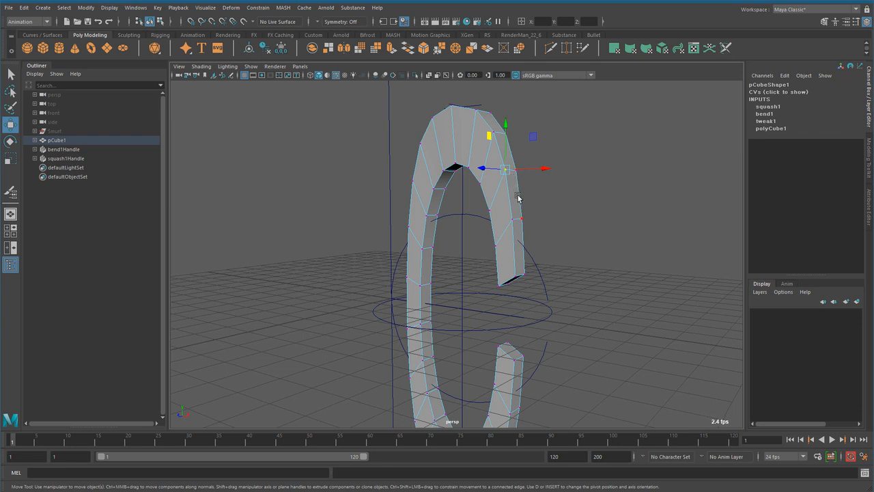
pyautogui.moveTo(501, 184); pyautogui.dragTo(546, 171, button='right')
pyautogui.click(547, 146)
pyautogui.click(515, 188)
# - Graph the bent cube's input and output connections in the Node Editor
pyautogui.scroll(-3, 516, 251)
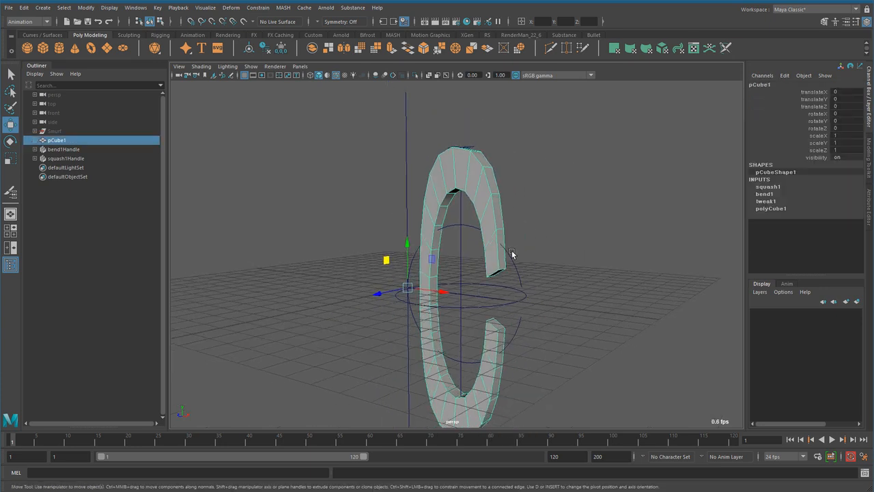
pyautogui.scroll(-3, 516, 251)
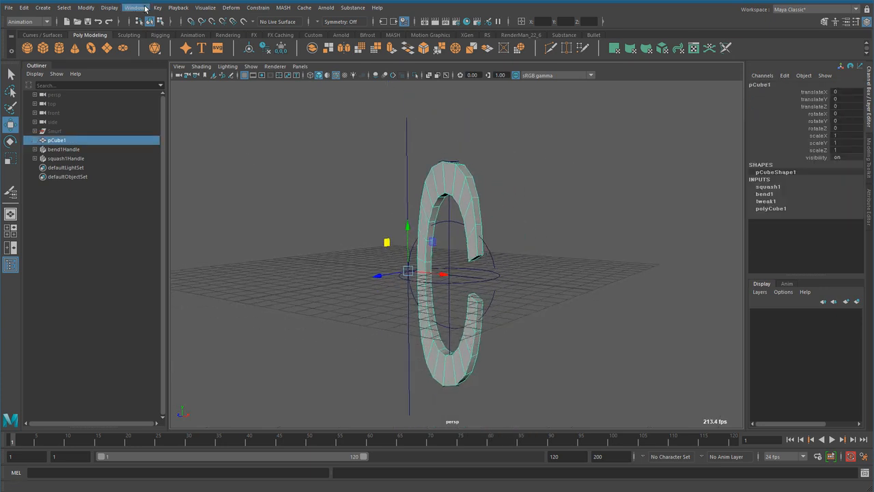
pyautogui.click(144, 8)
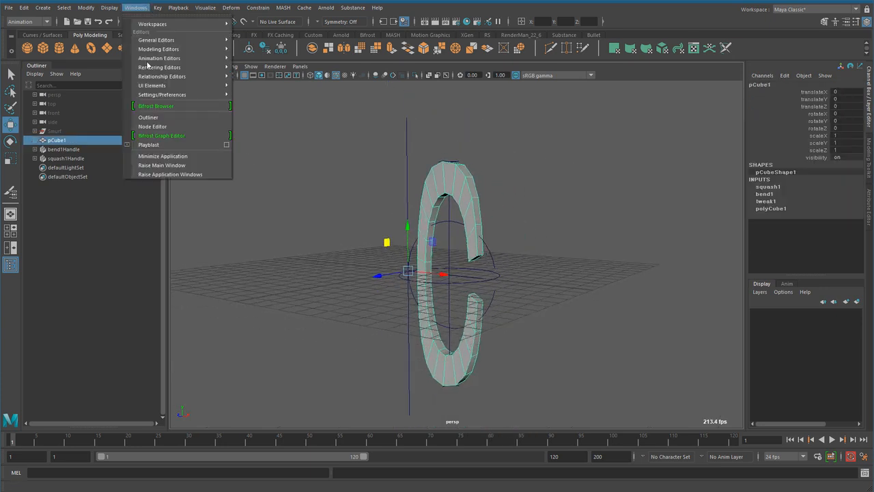
pyautogui.click(153, 127)
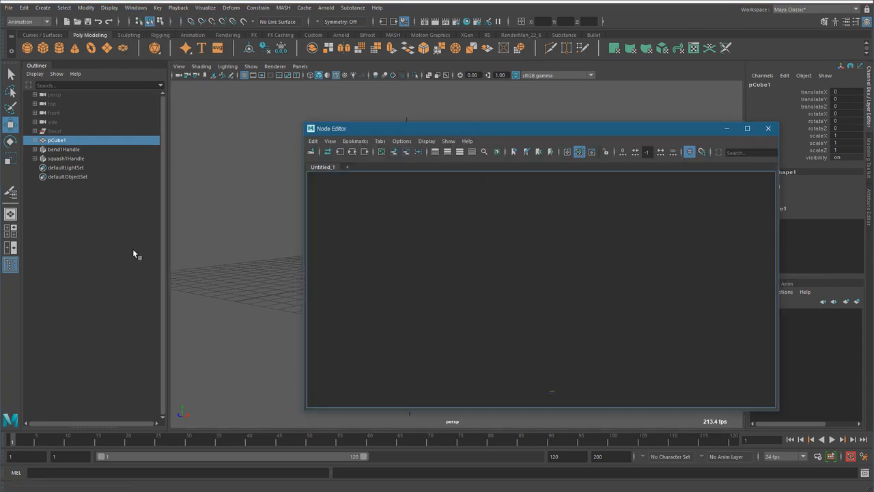
pyautogui.click(63, 131)
pyautogui.click(62, 140)
pyautogui.click(553, 293)
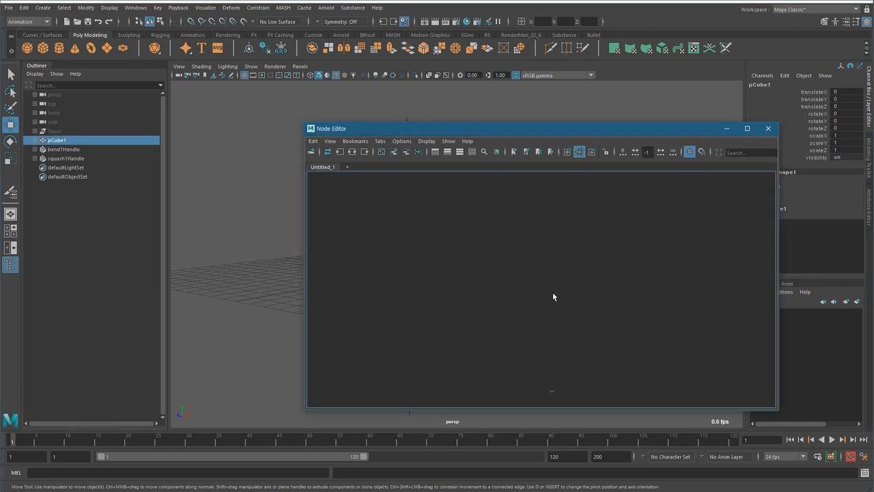
pyautogui.click(353, 153)
pyautogui.keyDown('alt'); pyautogui.moveTo(484, 315); pyautogui.dragTo(472, 327, button='middle'); pyautogui.keyUp('alt')
pyautogui.scroll(1, 509, 318)
pyautogui.scroll(1, 462, 326)
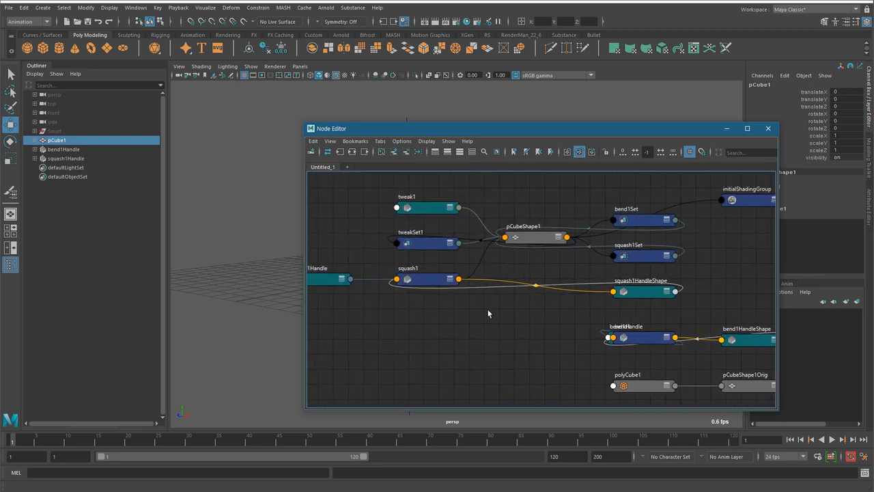
# - Separate the overlapping bend1Handle and bend1 nodes, examine how the squash and bend nodes connect to pCubeShape1, and close the Node Editor
pyautogui.click(537, 241)
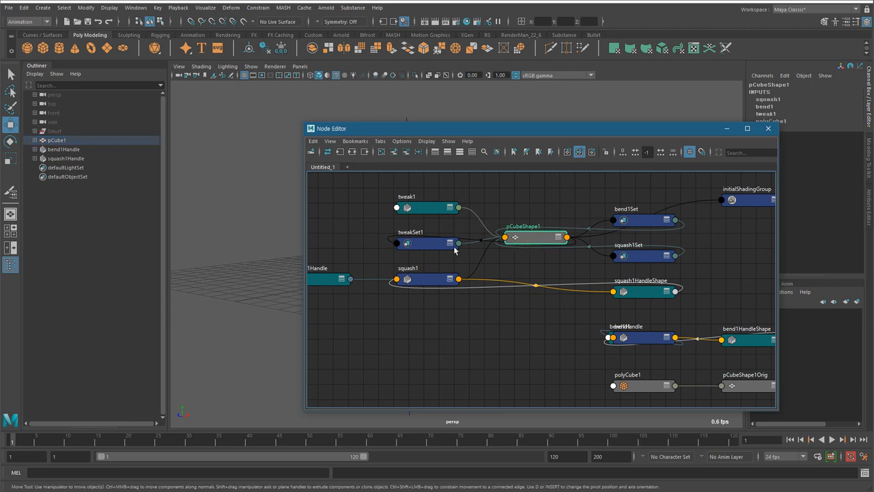
pyautogui.scroll(-1, 470, 319)
pyautogui.click(436, 281)
pyautogui.scroll(-2, 437, 320)
pyautogui.keyDown('alt'); pyautogui.moveTo(434, 322); pyautogui.dragTo(489, 313, button='middle'); pyautogui.keyUp('alt')
pyautogui.press('a')
pyautogui.moveTo(629, 317); pyautogui.dragTo(396, 329)
pyautogui.keyDown('alt'); pyautogui.moveTo(548, 280); pyautogui.dragTo(533, 293, button='middle'); pyautogui.keyUp('alt')
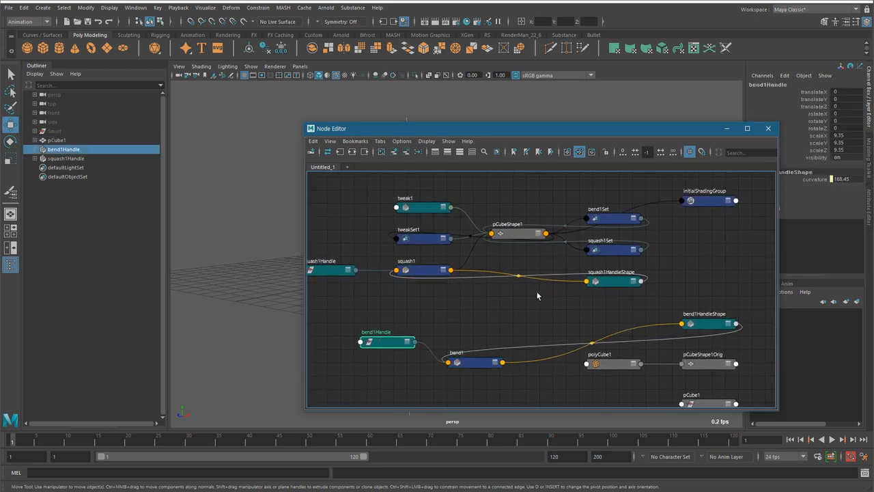
pyautogui.moveTo(528, 232)
pyautogui.mouseDown()
pyautogui.moveTo(533, 214)
pyautogui.moveTo(530, 235)
pyautogui.mouseUp()
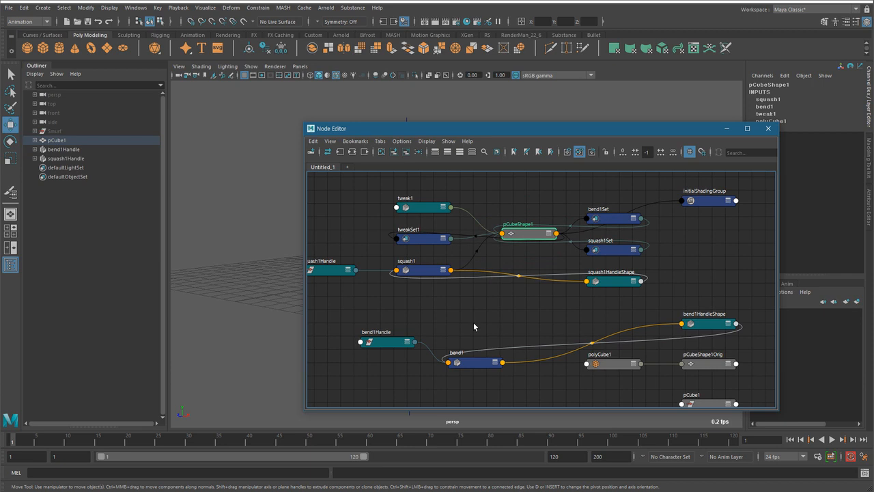
pyautogui.click(769, 129)
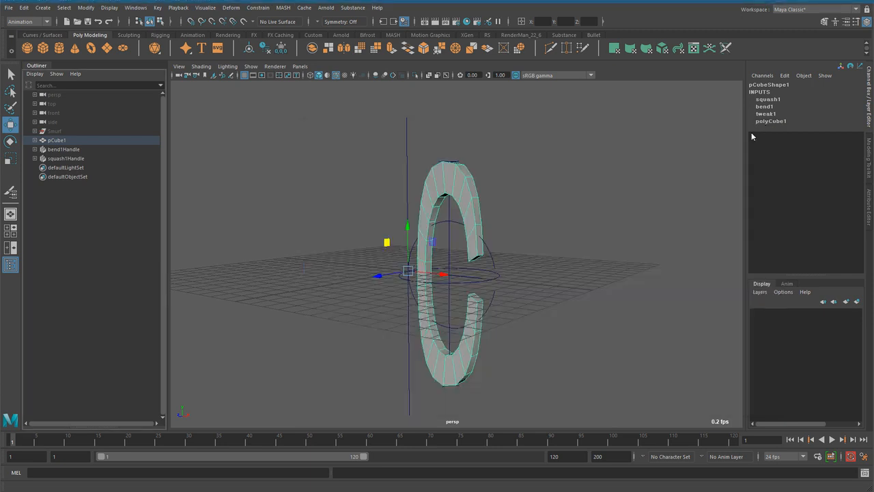
# - Select the ring and examine a few vertices on its upper arm in vertex mode, returning to object mode with nothing selected
pyautogui.click(476, 194)
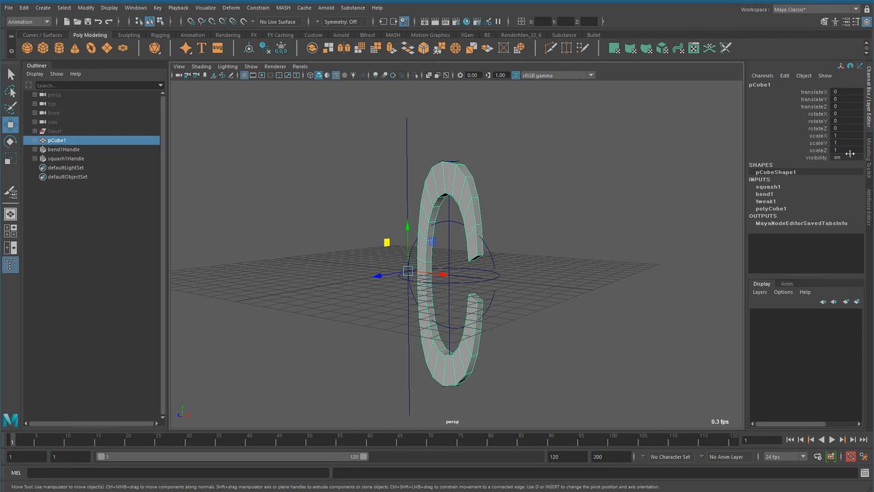
pyautogui.moveTo(449, 195); pyautogui.dragTo(448, 164, button='right')
pyautogui.moveTo(455, 207); pyautogui.dragTo(498, 238)
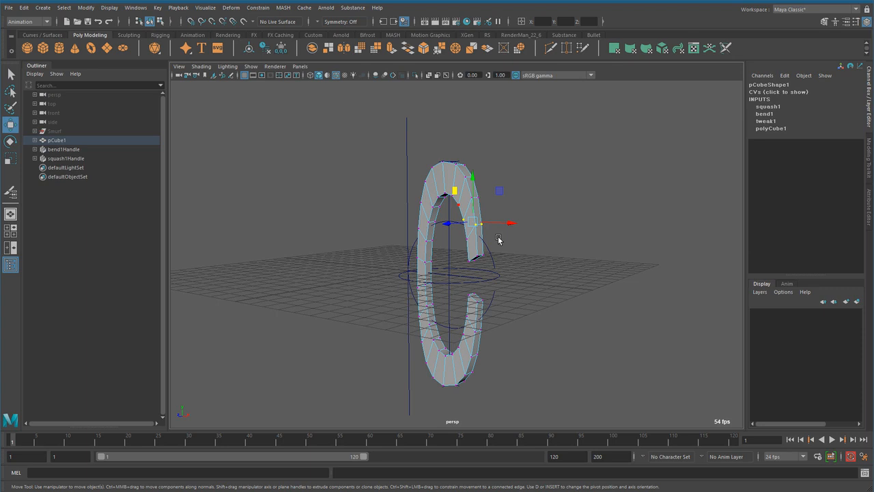
pyautogui.press('q')
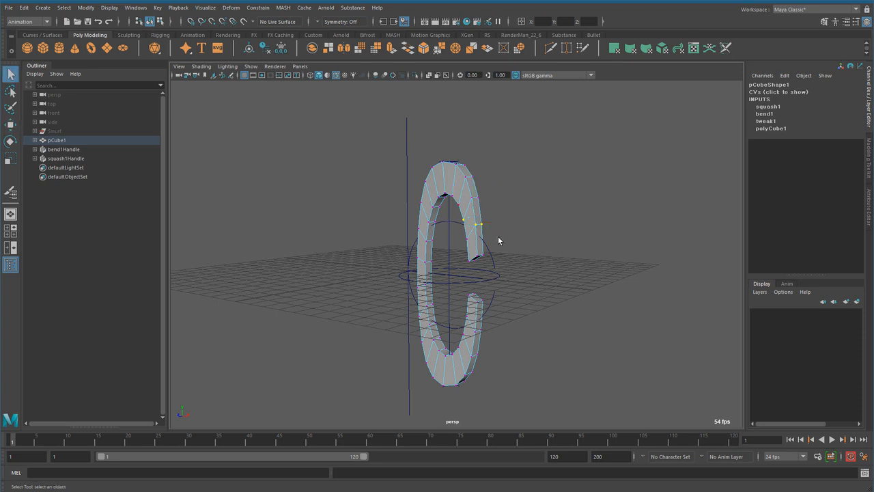
pyautogui.moveTo(473, 216); pyautogui.dragTo(502, 194, button='right')
pyautogui.click(508, 152)
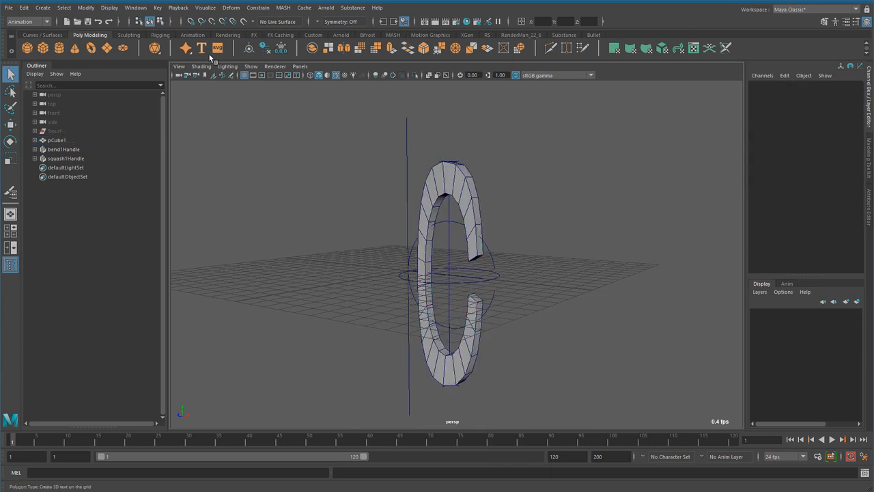
# - Delete pCube1 together with the bend and squash deformer handles
pyautogui.click(231, 7)
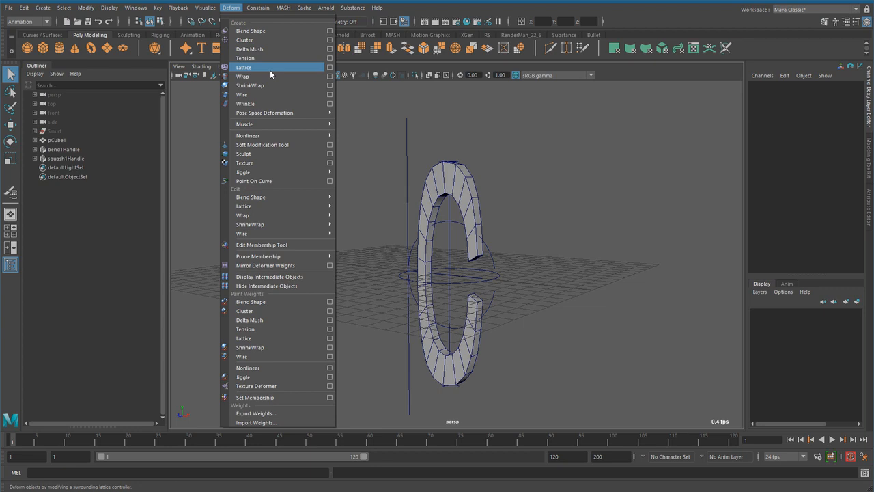
pyautogui.click(381, 188)
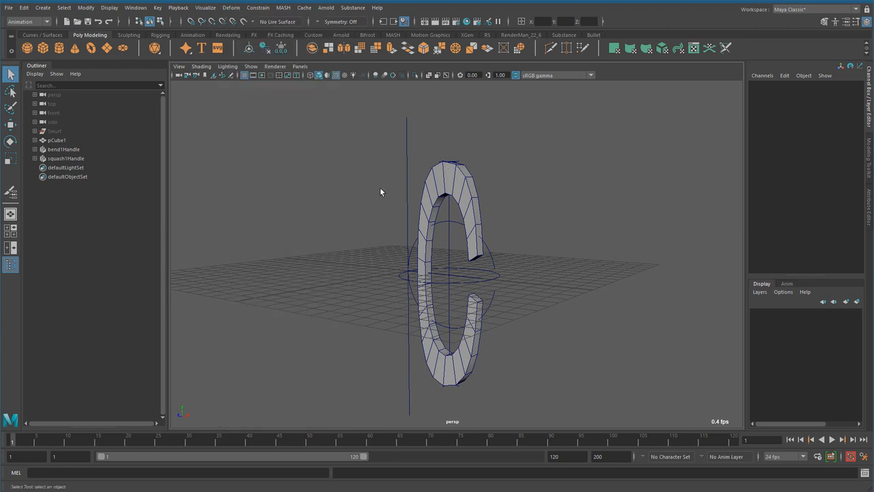
pyautogui.click(58, 141)
pyautogui.keyDown('shift'); pyautogui.click(83, 158); pyautogui.keyUp('shift')
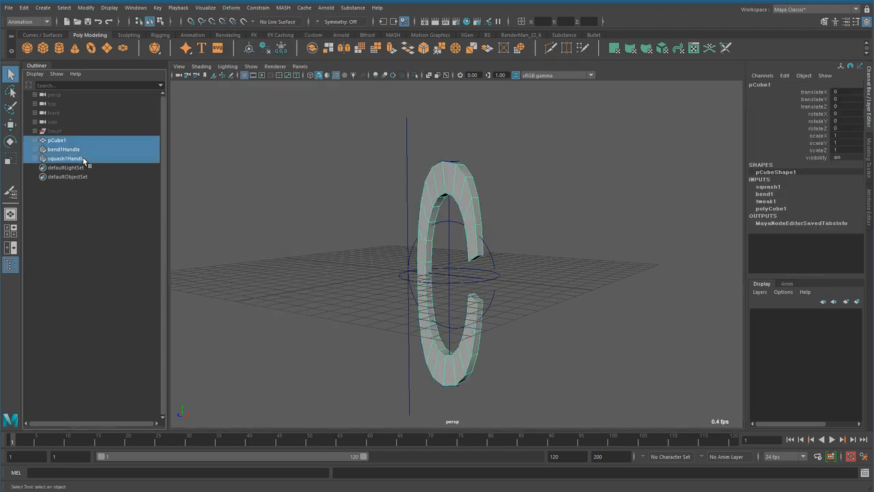
pyautogui.press('Delete')
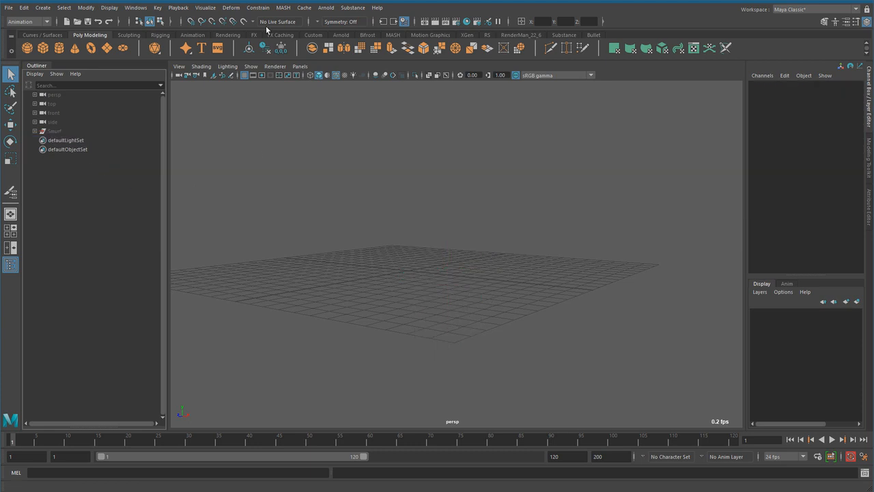
pyautogui.click(231, 8)
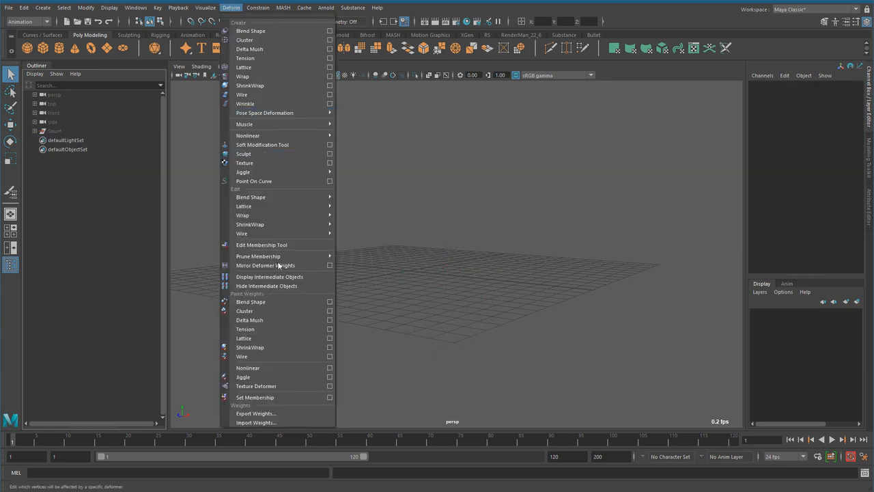
pyautogui.moveTo(295, 217)
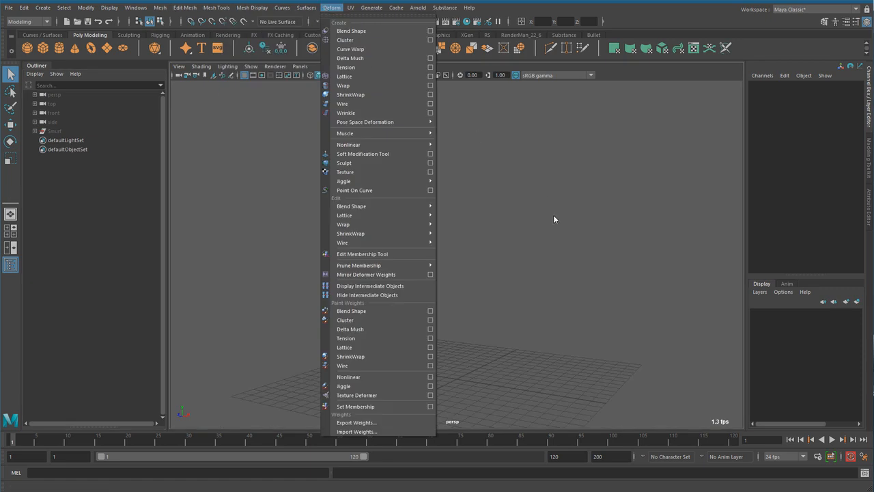
pyautogui.click(554, 215)
# - Create a polygon plane and enlarge its width and height to cover most of the grid
pyautogui.scroll(-1, 510, 293)
pyautogui.keyDown('shift'); pyautogui.moveTo(373, 227); pyautogui.dragTo(332, 207, button='right'); pyautogui.keyUp('shift')
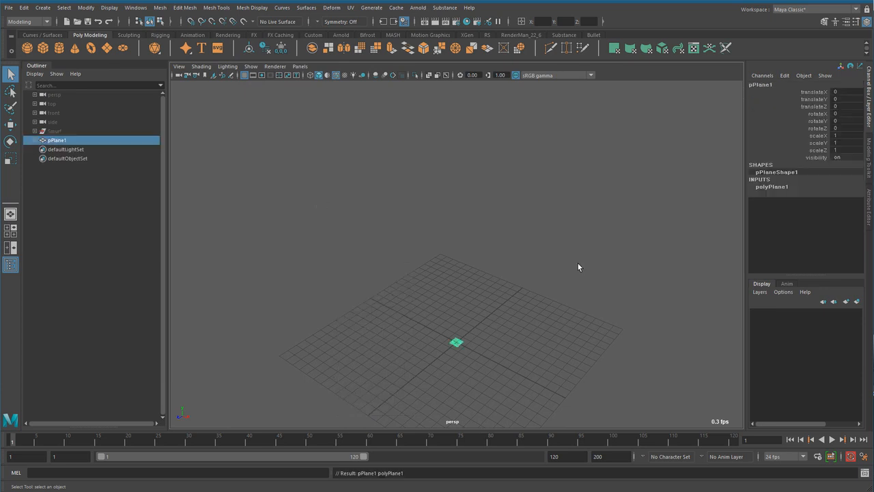
pyautogui.click(764, 190)
pyautogui.moveTo(822, 194); pyautogui.dragTo(822, 205)
pyautogui.moveTo(558, 295); pyautogui.dragTo(644, 312, button='middle')
# - Increase the plane's width and height subdivisions together to form a dense mesh, and deselect the plane
pyautogui.click(802, 209)
pyautogui.keyDown('shift'); pyautogui.click(803, 216); pyautogui.keyUp('shift')
pyautogui.moveTo(498, 322); pyautogui.dragTo(503, 355, button='middle')
pyautogui.scroll(2, 575, 365)
pyautogui.scroll(-2, 540, 372)
pyautogui.click(526, 304)
# - Switch to the top view, hide its grid and fit the whole plane in view
pyautogui.press('space')
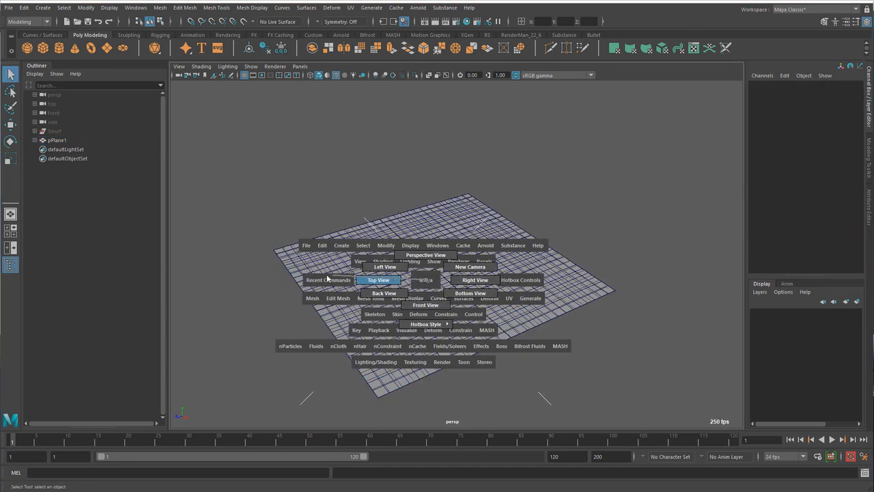
pyautogui.moveTo(393, 278); pyautogui.dragTo(386, 280)
pyautogui.click(246, 75)
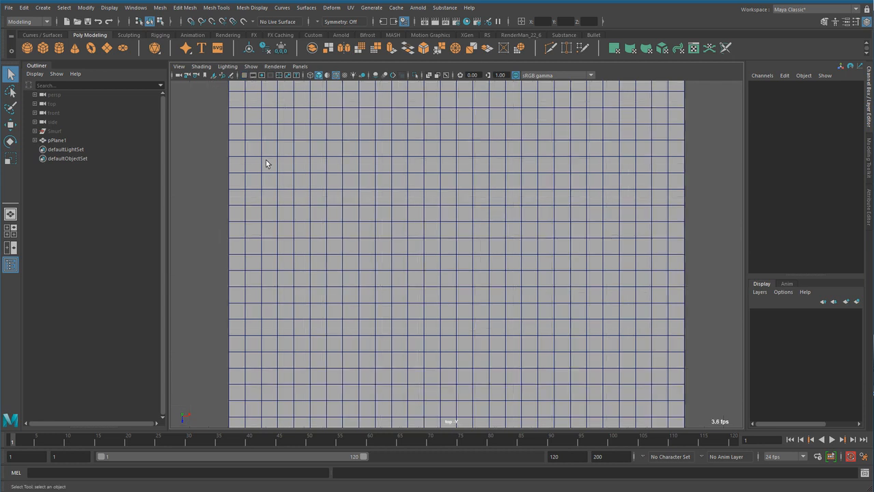
pyautogui.scroll(-4, 513, 250)
# - Select an irregular patch of vertices in the middle of the plane with the Lasso tool
pyautogui.click(439, 212)
pyautogui.rightClick(418, 207)
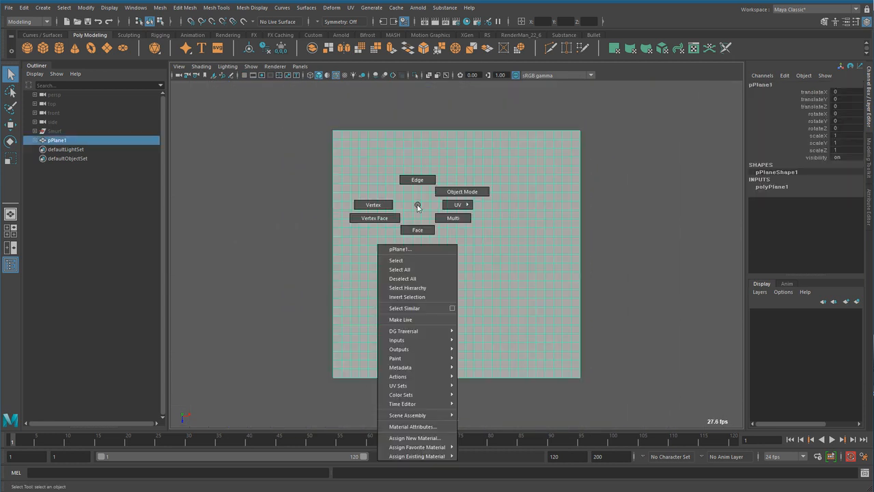
pyautogui.click(373, 204)
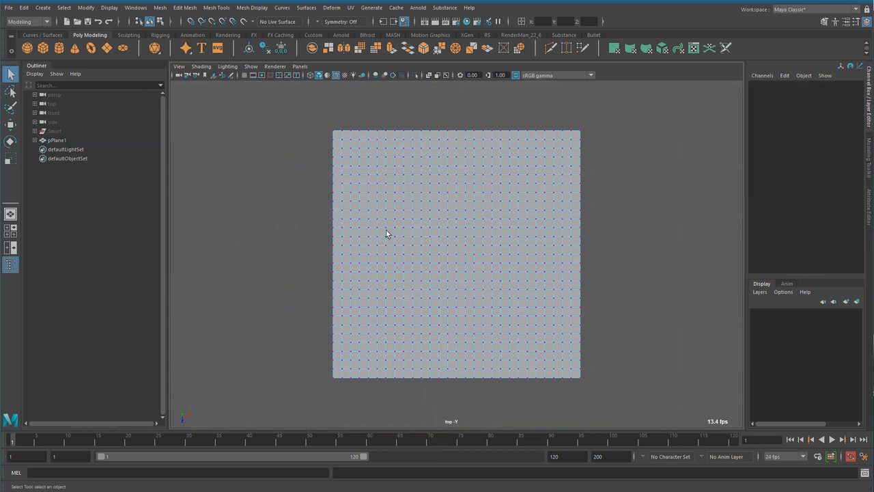
pyautogui.click(11, 91)
pyautogui.moveTo(434, 189)
pyautogui.mouseDown()
pyautogui.moveTo(414, 230)
pyautogui.moveTo(454, 282)
pyautogui.moveTo(507, 256)
pyautogui.moveTo(511, 173)
pyautogui.moveTo(430, 192)
pyautogui.mouseUp()
pyautogui.press('q')
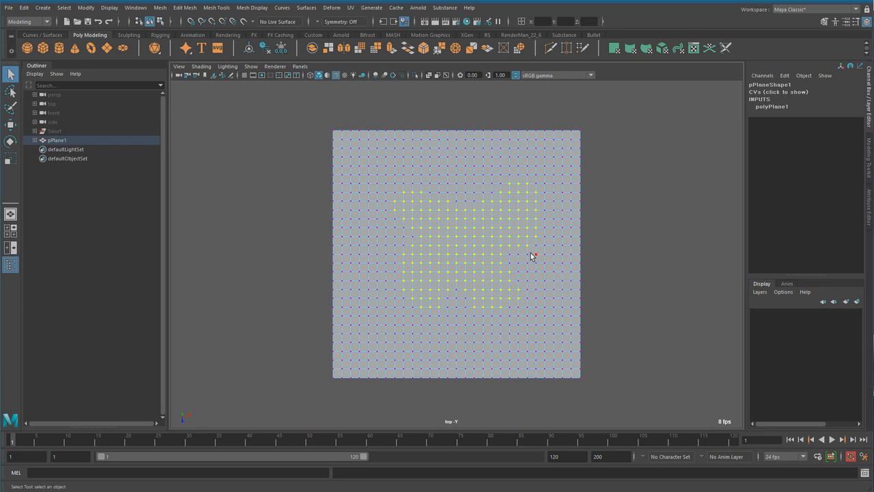
# - Return to the perspective view and create a Cluster deformer on the selected vertices with Relative mode off and an envelope of 1.000
pyautogui.press('space')
pyautogui.press('space')
pyautogui.keyDown('alt'); pyautogui.moveTo(478, 166); pyautogui.dragTo(362, 335); pyautogui.keyUp('alt')
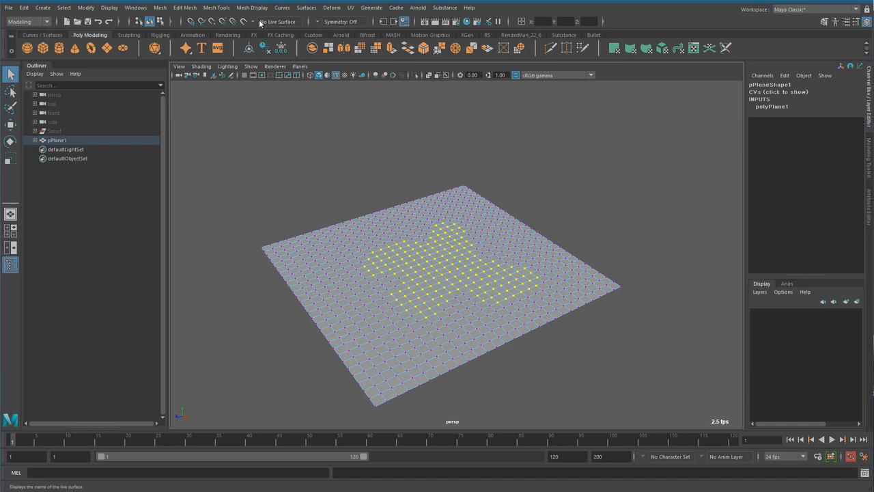
pyautogui.click(328, 9)
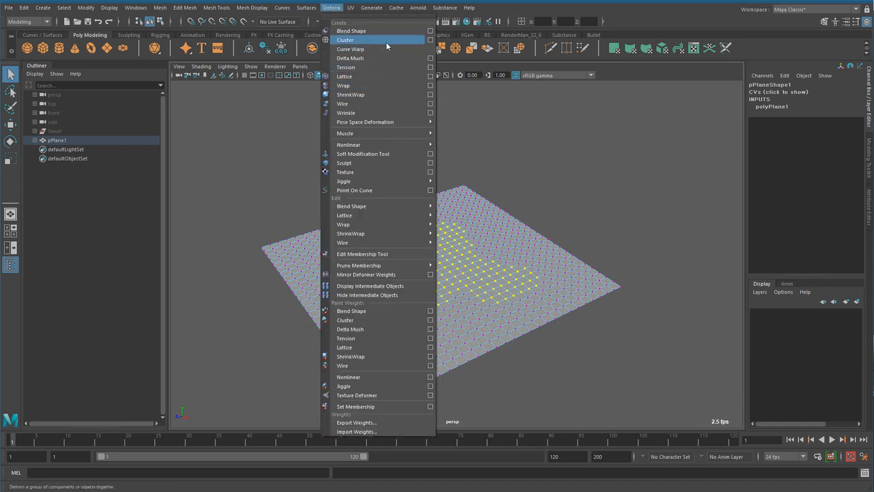
pyautogui.click(430, 41)
pyautogui.moveTo(642, 94); pyautogui.dragTo(688, 108)
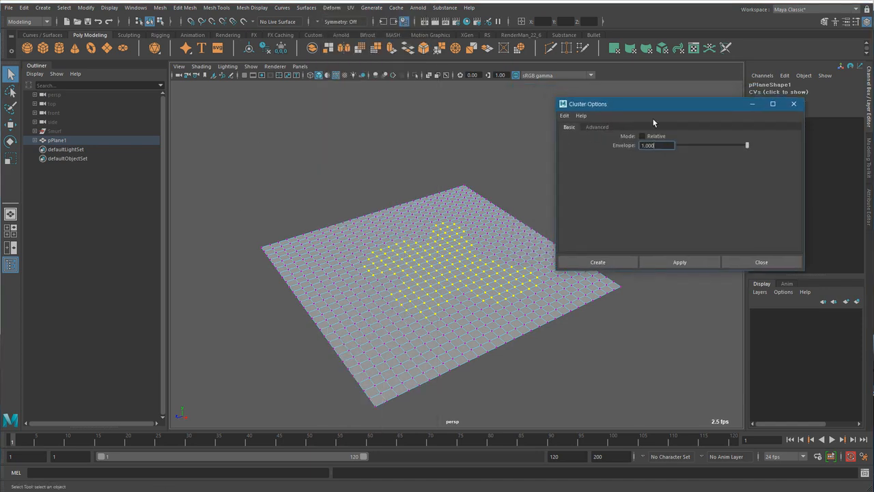
pyautogui.click(565, 116)
pyautogui.click(608, 145)
pyautogui.keyDown('alt'); pyautogui.moveTo(451, 347); pyautogui.dragTo(397, 342, button='middle'); pyautogui.keyUp('alt')
pyautogui.keyDown('alt'); pyautogui.moveTo(398, 342); pyautogui.dragTo(445, 334, button='right'); pyautogui.keyUp('alt')
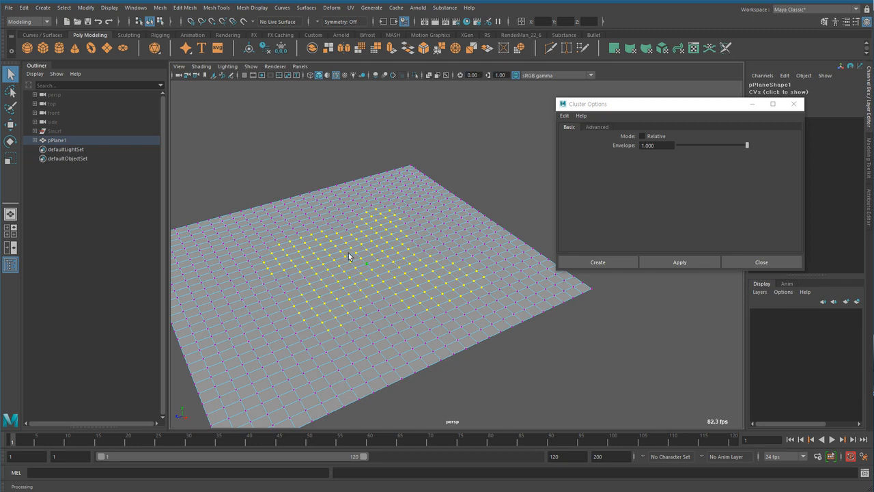
pyautogui.click(687, 262)
pyautogui.click(748, 265)
# - Select the cluster handle and raise it along Y to about 10.64 units
pyautogui.keyDown('alt'); pyautogui.moveTo(528, 311); pyautogui.dragTo(378, 296); pyautogui.keyUp('alt')
pyautogui.keyDown('alt'); pyautogui.moveTo(379, 296); pyautogui.dragTo(650, 324, button='right'); pyautogui.keyUp('alt')
pyautogui.keyDown('alt'); pyautogui.moveTo(455, 187); pyautogui.dragTo(482, 179, button='middle'); pyautogui.keyUp('alt')
pyautogui.click(414, 162)
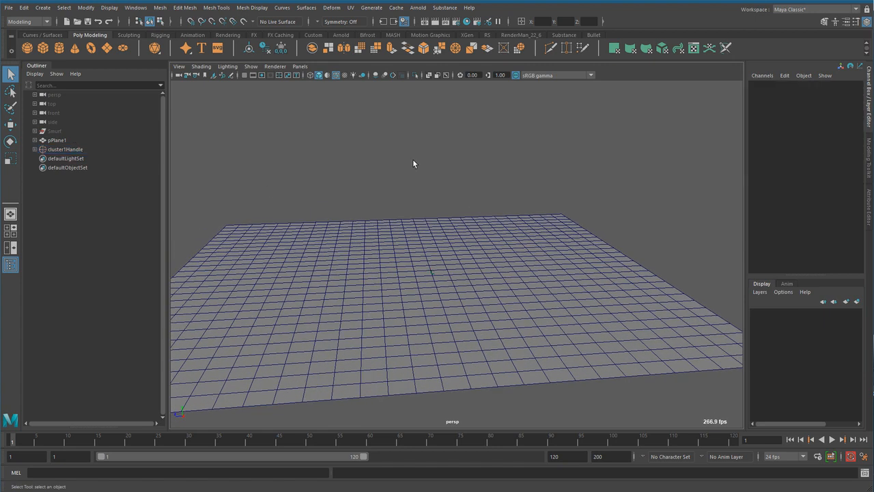
pyautogui.click(142, 149)
pyautogui.keyDown('alt'); pyautogui.moveTo(442, 290); pyautogui.dragTo(434, 318); pyautogui.keyUp('alt')
pyautogui.press('w')
pyautogui.moveTo(461, 260); pyautogui.dragTo(460, 118)
pyautogui.keyDown('alt'); pyautogui.moveTo(528, 299); pyautogui.dragTo(436, 244); pyautogui.keyUp('alt')
pyautogui.hotkey('ctrl', 'z')
pyautogui.keyDown('alt'); pyautogui.moveTo(432, 305); pyautogui.dragTo(476, 333); pyautogui.keyUp('alt')
# - Try rotating the raised cluster handle and undo the rotation
pyautogui.press('e')
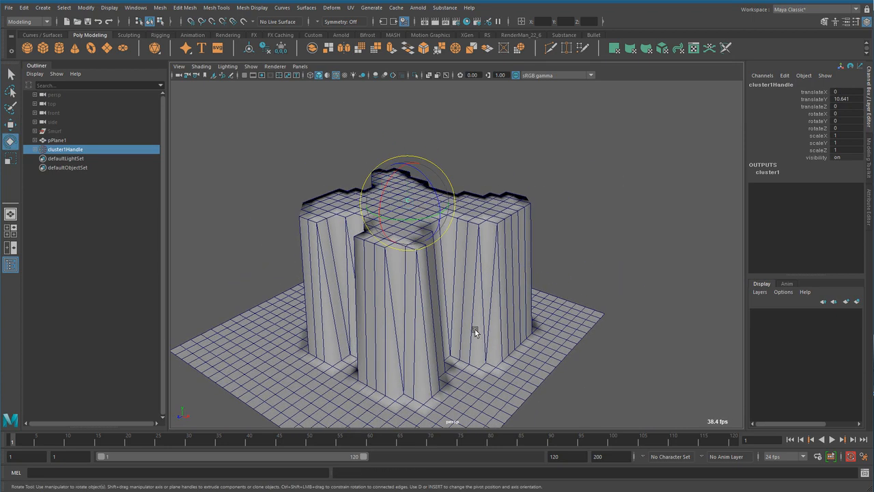
pyautogui.moveTo(434, 229)
pyautogui.mouseDown()
pyautogui.moveTo(428, 171)
pyautogui.moveTo(421, 228)
pyautogui.moveTo(431, 232)
pyautogui.mouseUp()
pyautogui.hotkey('ctrl', 'z')
# - Scale the cluster handle uniformly to about 0.49 and rotate it to about -27 degrees around Z
pyautogui.press('r')
pyautogui.moveTo(411, 205); pyautogui.dragTo(464, 327)
pyautogui.press('e')
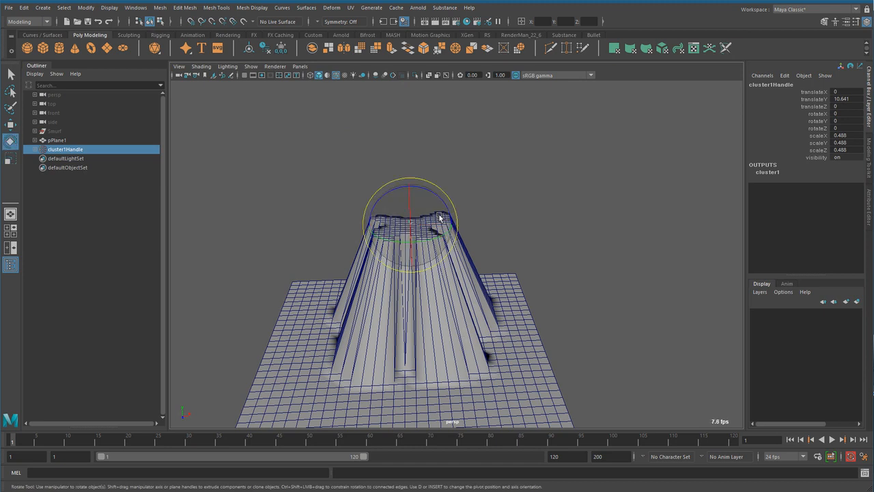
pyautogui.moveTo(442, 202); pyautogui.dragTo(462, 235)
pyautogui.keyDown('alt'); pyautogui.moveTo(465, 300); pyautogui.dragTo(524, 326); pyautogui.keyUp('alt')
# - Select the cluster handle and highlight its translate, rotate and scale channels
pyautogui.click(92, 179)
pyautogui.click(77, 149)
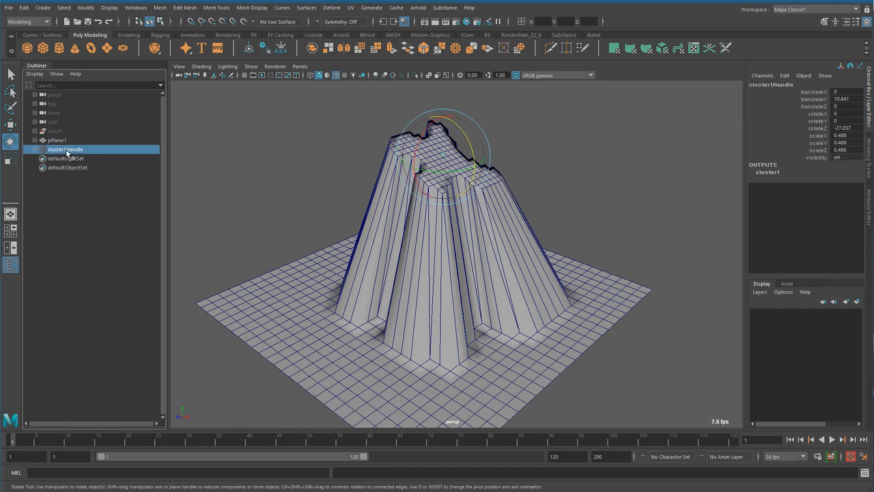
pyautogui.moveTo(823, 92); pyautogui.dragTo(827, 152)
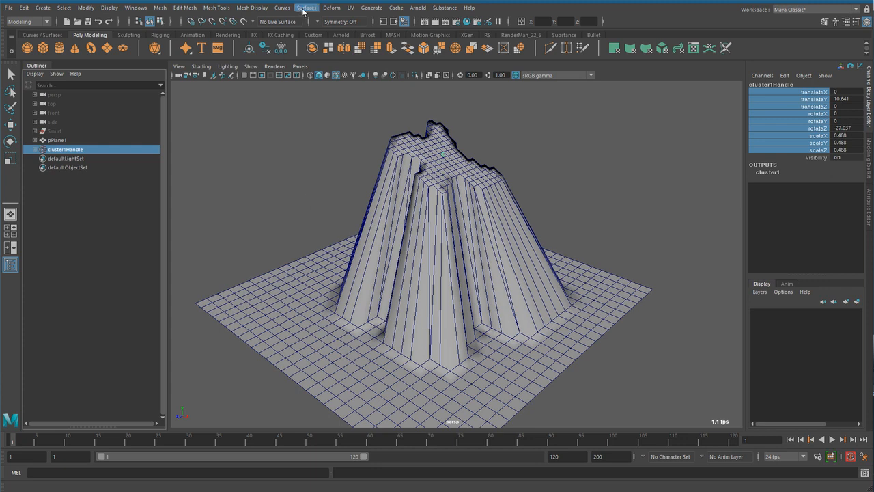
pyautogui.click(331, 8)
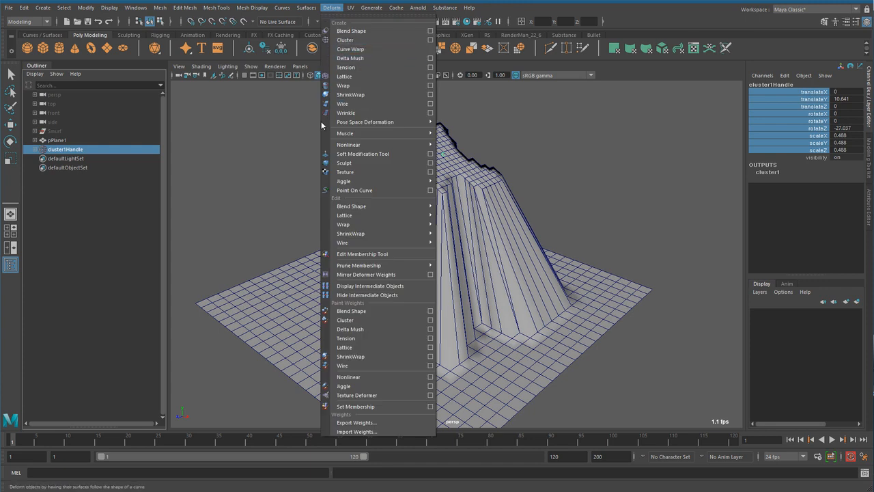
pyautogui.click(267, 209)
pyautogui.keyDown('alt'); pyautogui.moveTo(267, 208); pyautogui.dragTo(428, 242); pyautogui.keyUp('alt')
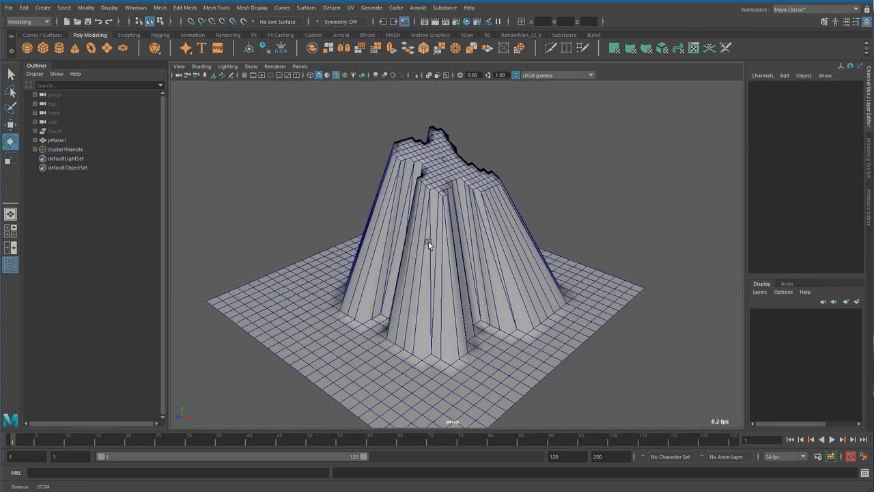
# - Move the cluster handle to about 1.0 in X and 12.6 in Y, and rotate it to about 6 degrees around Z
pyautogui.click(76, 151)
pyautogui.keyDown('alt'); pyautogui.moveTo(340, 256); pyautogui.dragTo(379, 243); pyautogui.keyUp('alt')
pyautogui.press('w')
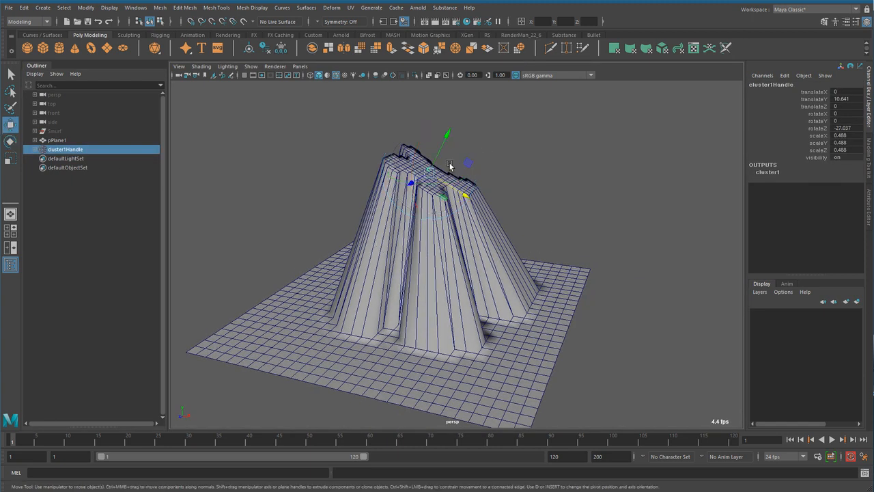
pyautogui.moveTo(448, 139); pyautogui.dragTo(449, 163)
pyautogui.press('e')
# - Try scaling the cluster handle uniformly to about 0.96 and undo the scaling
pyautogui.press('r')
pyautogui.press('w')
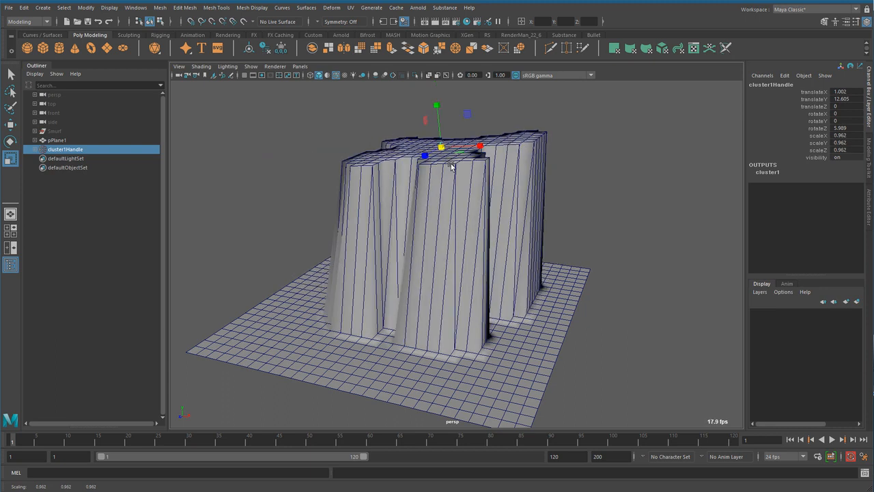
pyautogui.hotkey('ctrl', 'z')
pyautogui.keyDown('alt'); pyautogui.moveTo(427, 209); pyautogui.dragTo(371, 237); pyautogui.keyUp('alt')
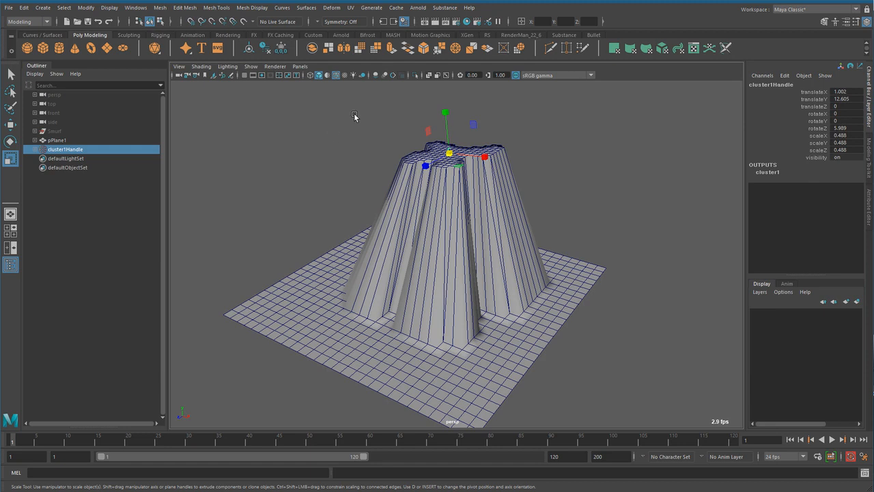
pyautogui.click(331, 8)
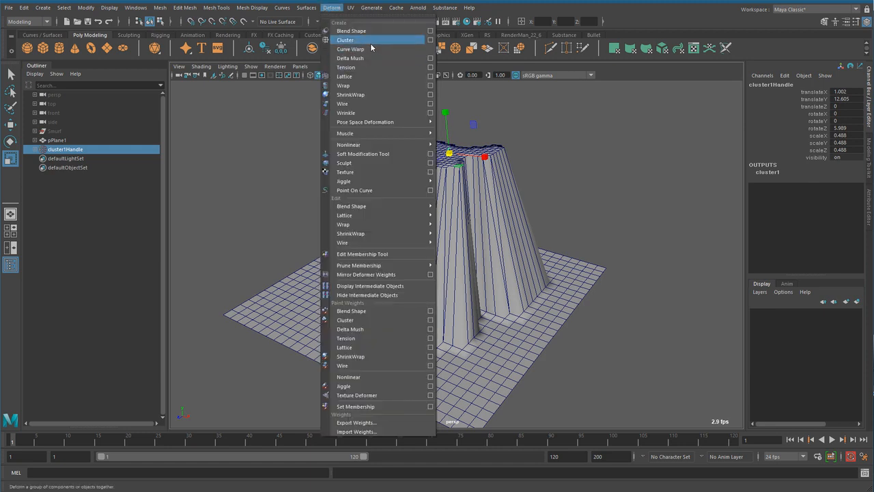
pyautogui.click(239, 174)
# - Switch the plane to vertex mode and select a small patch of vertices at its nearest corner
pyautogui.moveTo(371, 227)
pyautogui.keyDown('alt'); pyautogui.mouseDown()
pyautogui.moveTo(410, 232)
pyautogui.moveTo(406, 219)
pyautogui.moveTo(404, 238)
pyautogui.moveTo(380, 223)
pyautogui.mouseUp(); pyautogui.keyUp('alt')
pyautogui.keyDown('alt'); pyautogui.moveTo(456, 283); pyautogui.dragTo(435, 207, button='middle'); pyautogui.keyUp('alt')
pyautogui.keyDown('alt'); pyautogui.moveTo(435, 207); pyautogui.dragTo(375, 272, button='right'); pyautogui.keyUp('alt')
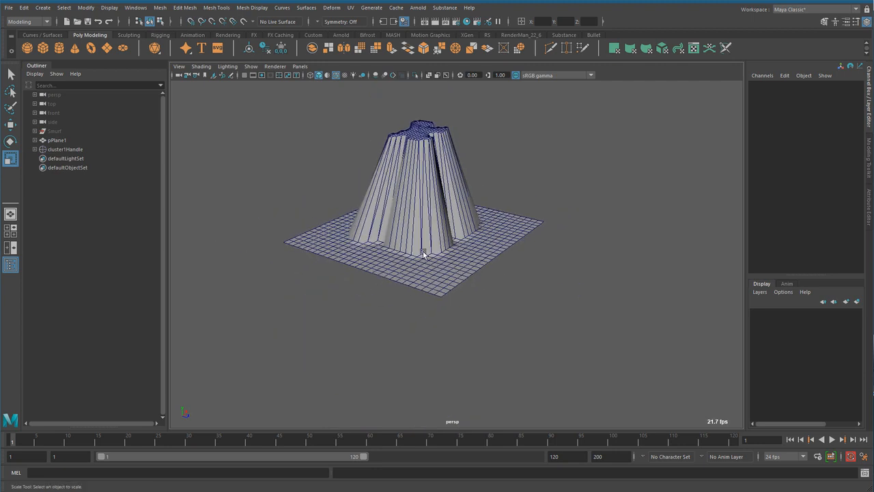
pyautogui.keyDown('alt'); pyautogui.moveTo(438, 263); pyautogui.dragTo(441, 283); pyautogui.keyUp('alt')
pyautogui.keyDown('alt'); pyautogui.moveTo(441, 283); pyautogui.dragTo(449, 308, button='right'); pyautogui.keyUp('alt')
pyautogui.click(450, 308)
pyautogui.press('F9')
pyautogui.keyDown('alt'); pyautogui.moveTo(414, 351); pyautogui.dragTo(526, 331, button='right'); pyautogui.keyUp('alt')
pyautogui.keyDown('alt'); pyautogui.moveTo(526, 331); pyautogui.dragTo(382, 345); pyautogui.keyUp('alt')
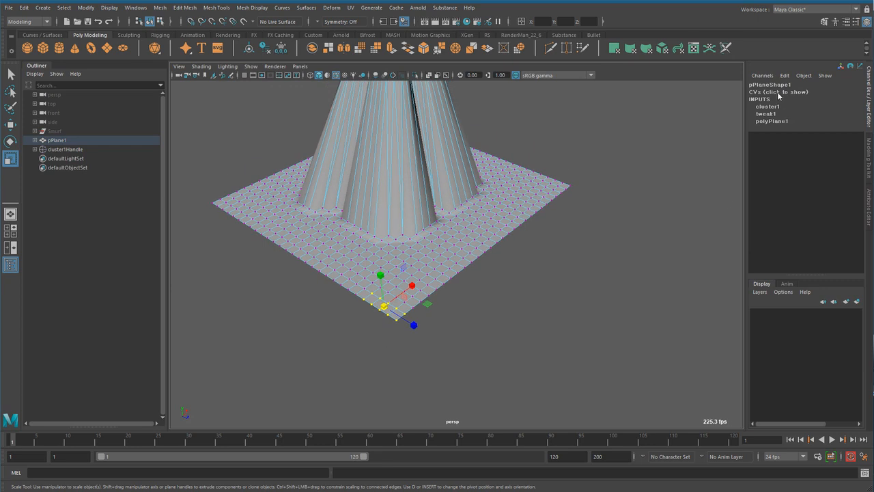
# - Show the CV values of the selected corner vertices and key them at frame 1
pyautogui.click(777, 92)
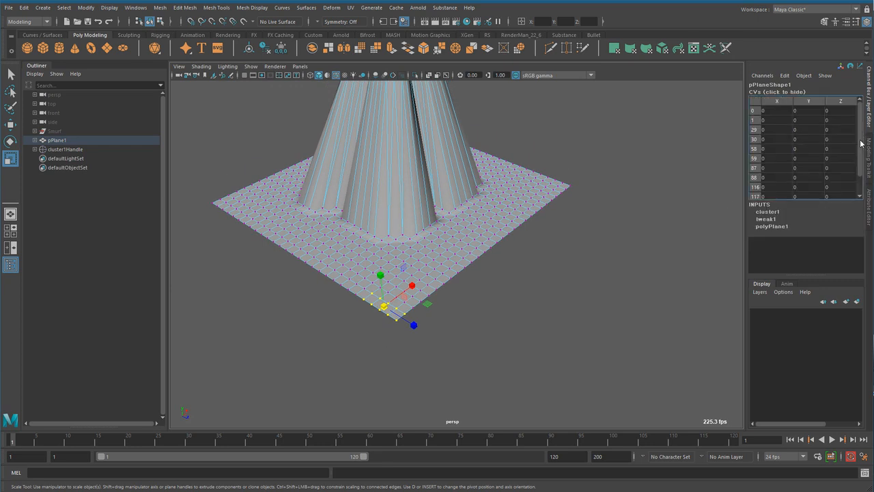
pyautogui.keyDown('alt'); pyautogui.moveTo(483, 250); pyautogui.dragTo(537, 331); pyautogui.keyUp('alt')
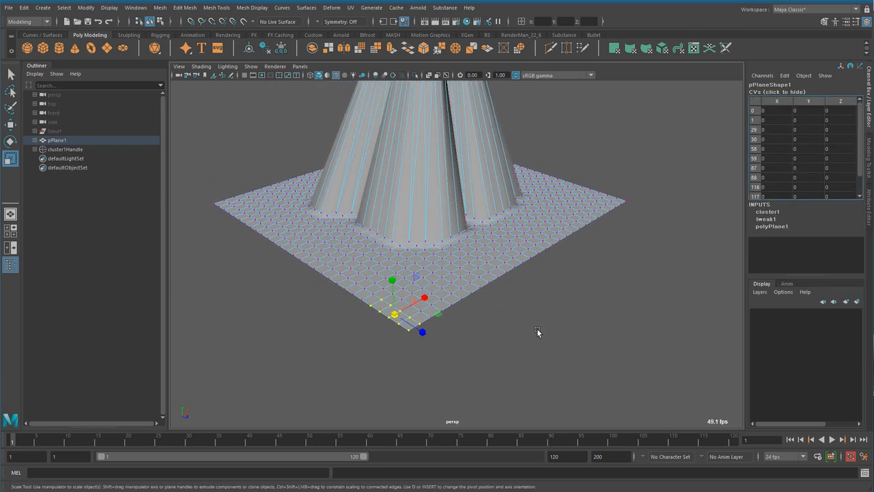
pyautogui.press('s')
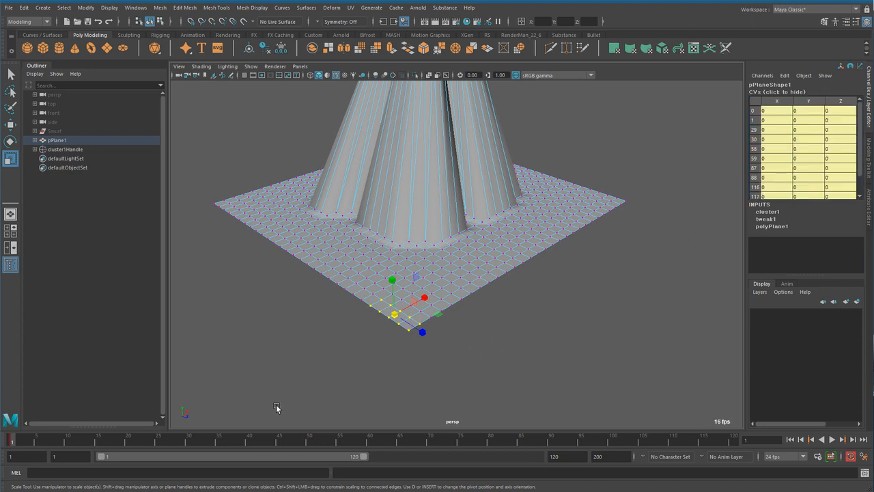
# - Key the corner vertices' height in Y at frames 20, 36 and 61 with about -5.1, 4.8 and -1.2
pyautogui.click(127, 439)
pyautogui.press('w')
pyautogui.moveTo(394, 280); pyautogui.dragTo(382, 363)
pyautogui.click(220, 442)
pyautogui.click(375, 439)
# - Play the vertex animation, stop it at frame 49, and examine the deformed corner and its CV values
pyautogui.hotkey('alt', 'v')
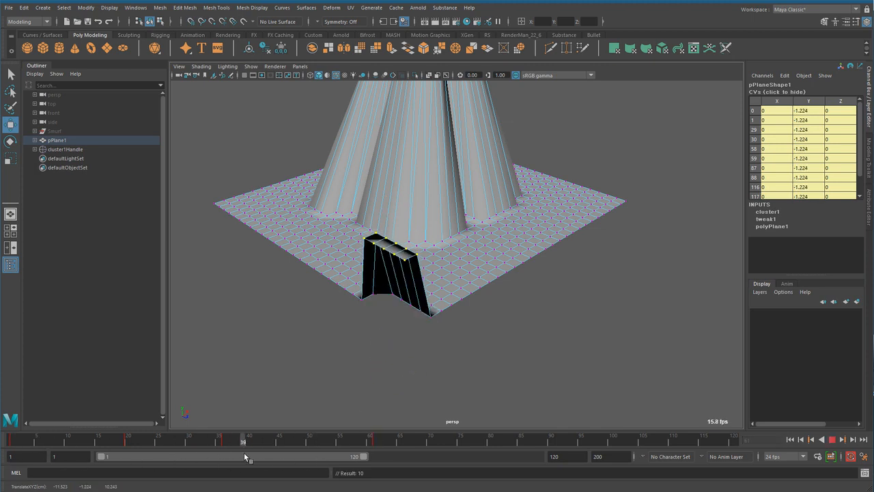
pyautogui.hotkey('alt', 'v')
pyautogui.press('w')
pyautogui.keyDown('alt'); pyautogui.moveTo(379, 353); pyautogui.dragTo(494, 357); pyautogui.keyUp('alt')
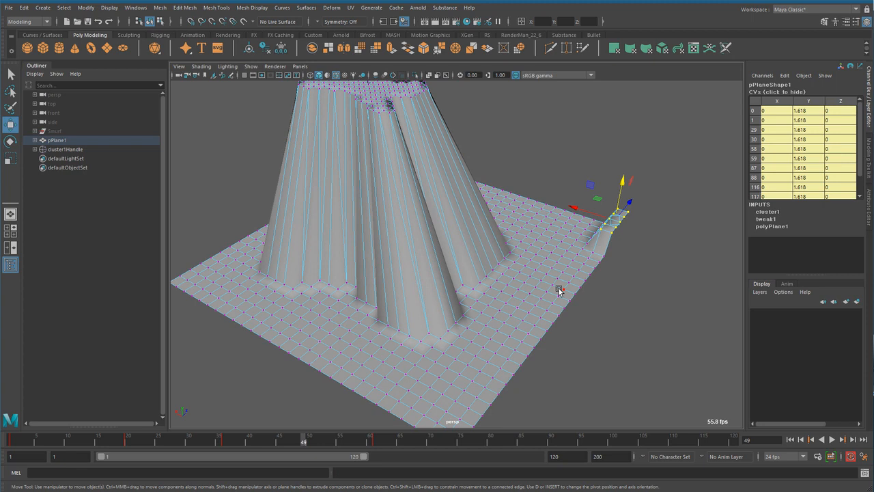
pyautogui.keyDown('alt'); pyautogui.moveTo(548, 293); pyautogui.dragTo(448, 338); pyautogui.keyUp('alt')
pyautogui.keyDown('alt'); pyautogui.moveTo(521, 274); pyautogui.dragTo(478, 342); pyautogui.keyUp('alt')
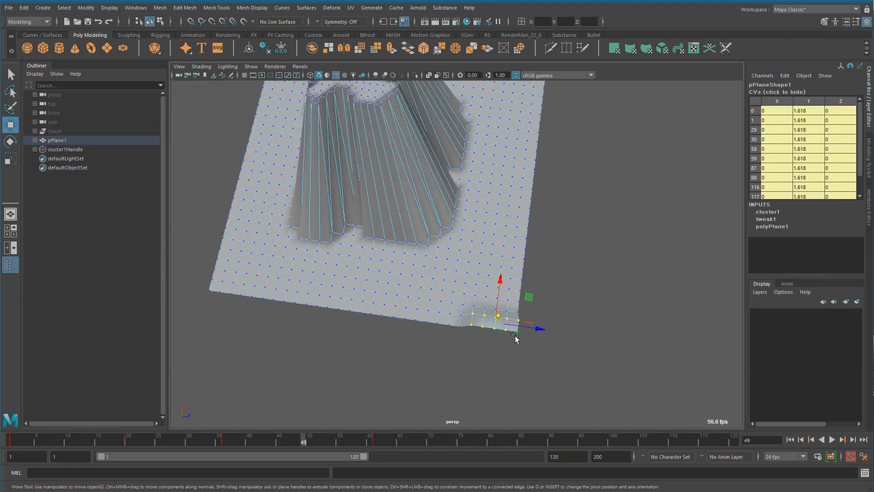
pyautogui.keyDown('alt'); pyautogui.moveTo(515, 339); pyautogui.dragTo(393, 350); pyautogui.keyUp('alt')
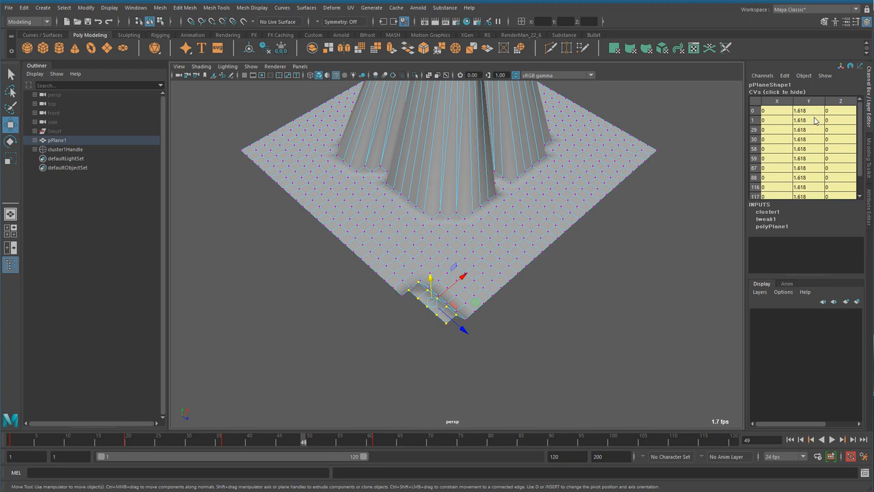
pyautogui.keyDown('alt'); pyautogui.moveTo(443, 406); pyautogui.dragTo(453, 371); pyautogui.keyUp('alt')
# - Return the plane to object mode and open the Node Editor with pPlane1 selected
pyautogui.click(337, 342)
pyautogui.moveTo(351, 226); pyautogui.dragTo(418, 209, button='right')
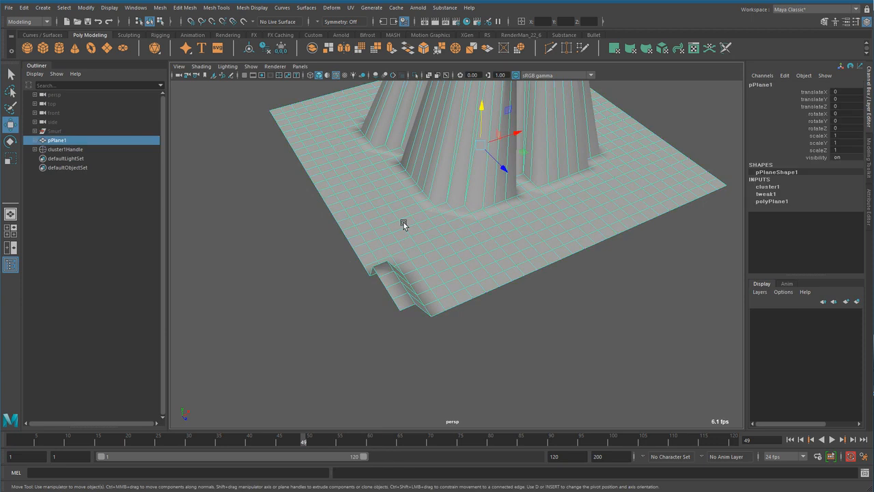
pyautogui.click(135, 7)
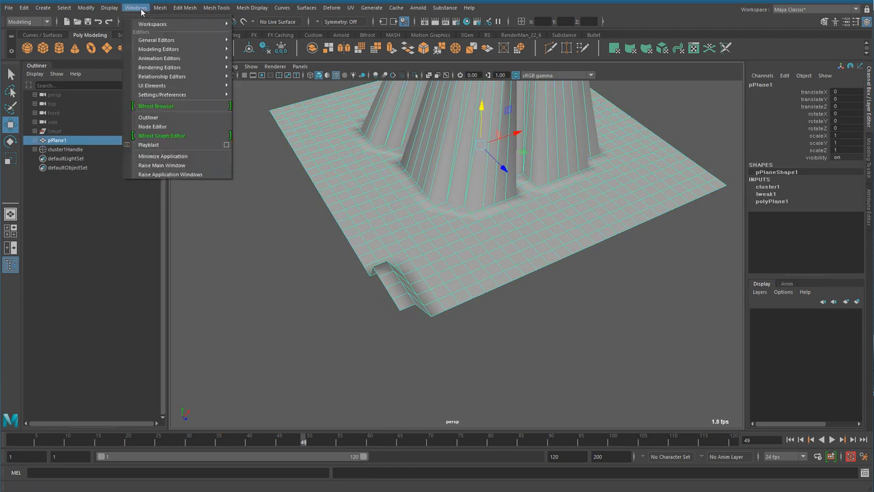
pyautogui.click(173, 126)
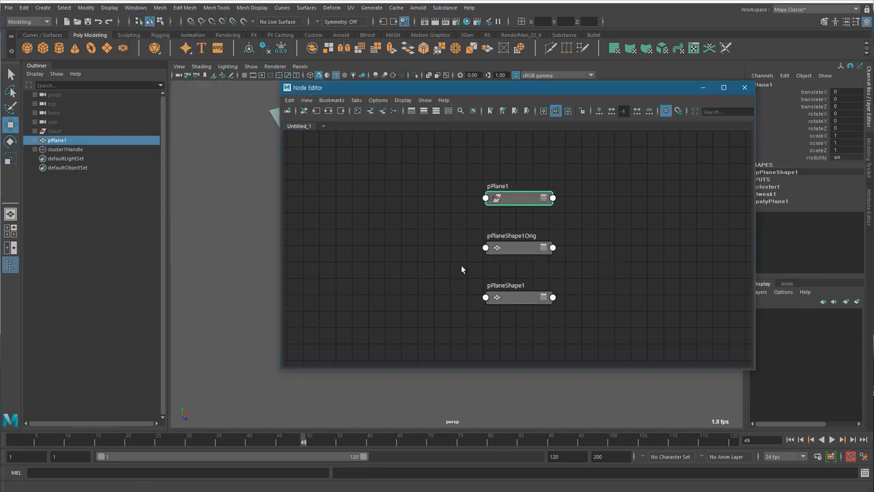
pyautogui.click(63, 140)
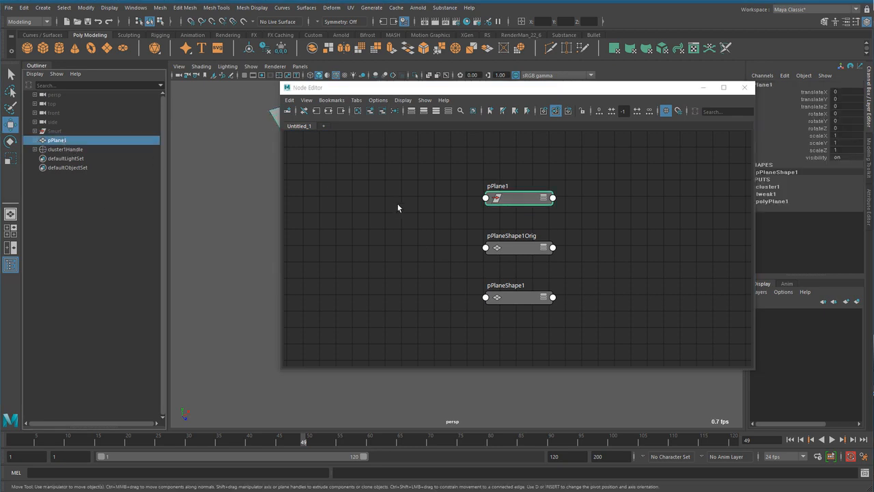
# - Graph the input and output connections of pPlaneShape1 and bring its tweak1 and cluster1 nodes into close view
pyautogui.click(526, 300)
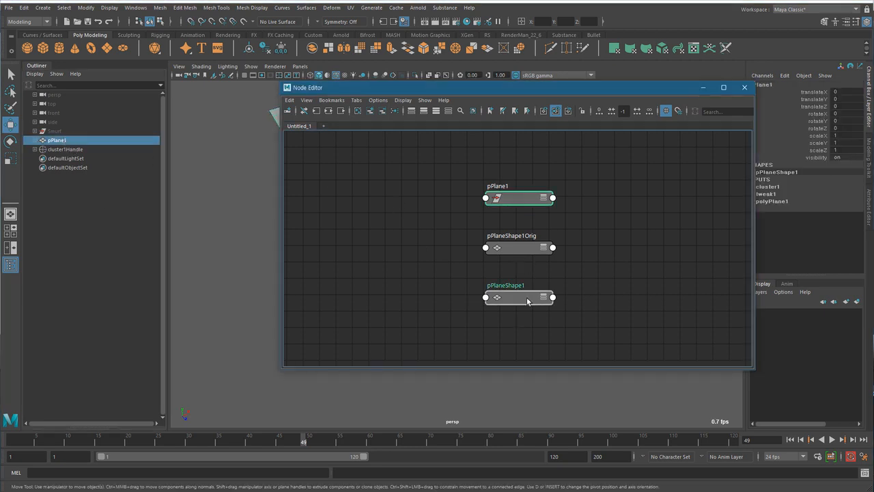
pyautogui.click(328, 111)
pyautogui.keyDown('alt'); pyautogui.moveTo(439, 266); pyautogui.dragTo(549, 272, button='right'); pyautogui.keyUp('alt')
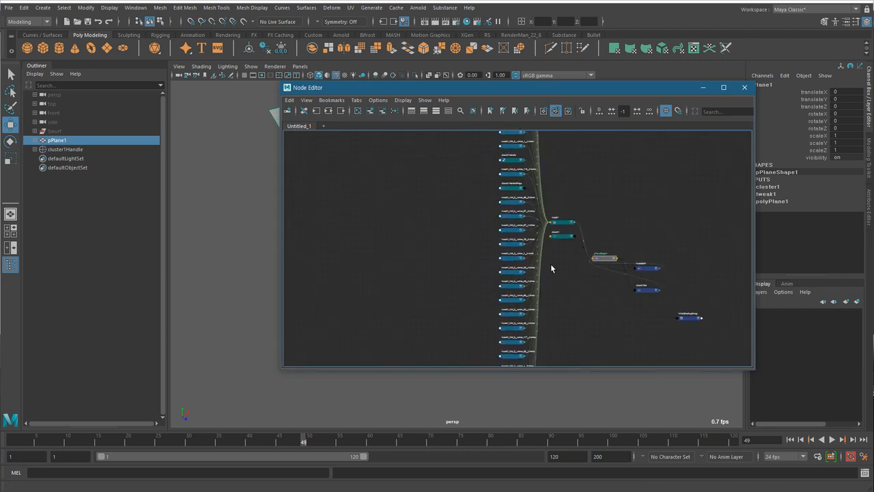
pyautogui.keyDown('alt'); pyautogui.moveTo(550, 272); pyautogui.dragTo(465, 299, button='middle'); pyautogui.keyUp('alt')
pyautogui.keyDown('alt'); pyautogui.moveTo(461, 287); pyautogui.dragTo(502, 314, button='right'); pyautogui.keyUp('alt')
pyautogui.keyDown('alt'); pyautogui.moveTo(501, 313); pyautogui.dragTo(474, 321, button='middle'); pyautogui.keyUp('alt')
pyautogui.keyDown('alt'); pyautogui.moveTo(474, 321); pyautogui.dragTo(487, 311, button='right'); pyautogui.keyUp('alt')
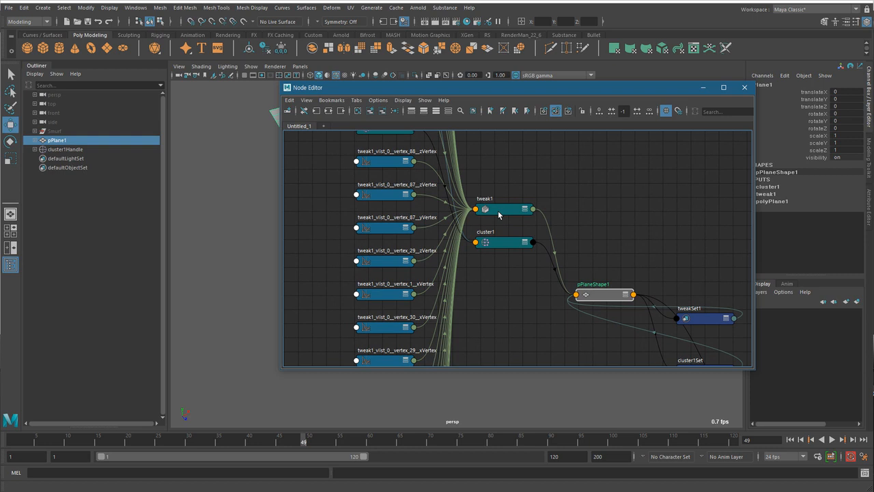
# - Examine the per-vertex animation curve nodes feeding tweak1 and the cluster handle nodes among them
pyautogui.keyDown('alt'); pyautogui.moveTo(489, 300); pyautogui.dragTo(439, 291, button='right'); pyautogui.keyUp('alt')
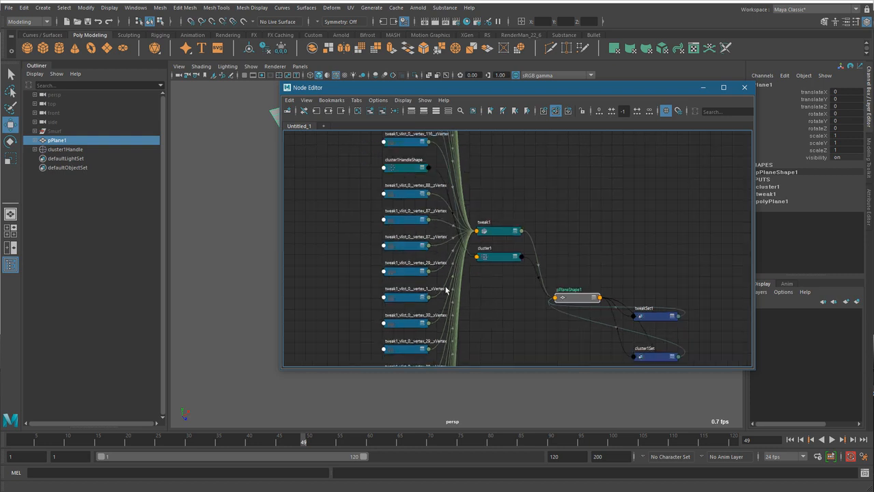
pyautogui.keyDown('alt'); pyautogui.moveTo(422, 168); pyautogui.dragTo(450, 243, button='middle'); pyautogui.keyUp('alt')
pyautogui.click(436, 218)
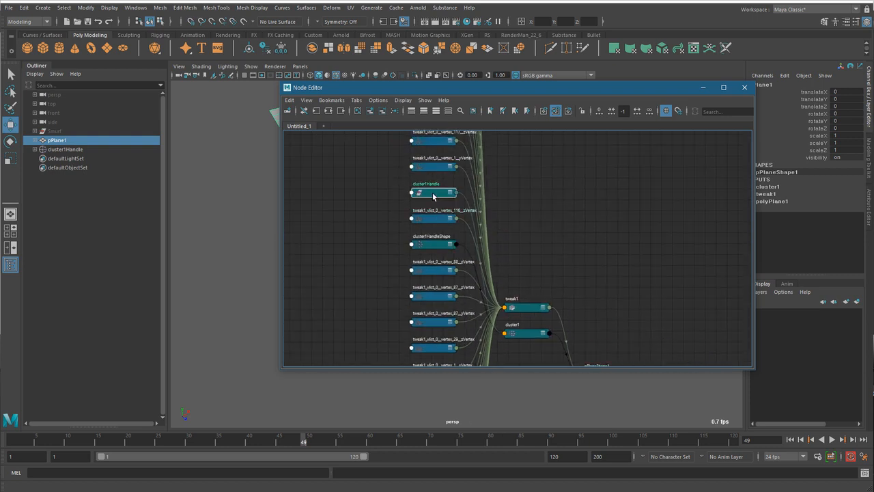
pyautogui.keyDown('alt'); pyautogui.moveTo(425, 211); pyautogui.dragTo(424, 282, button='middle'); pyautogui.keyUp('alt')
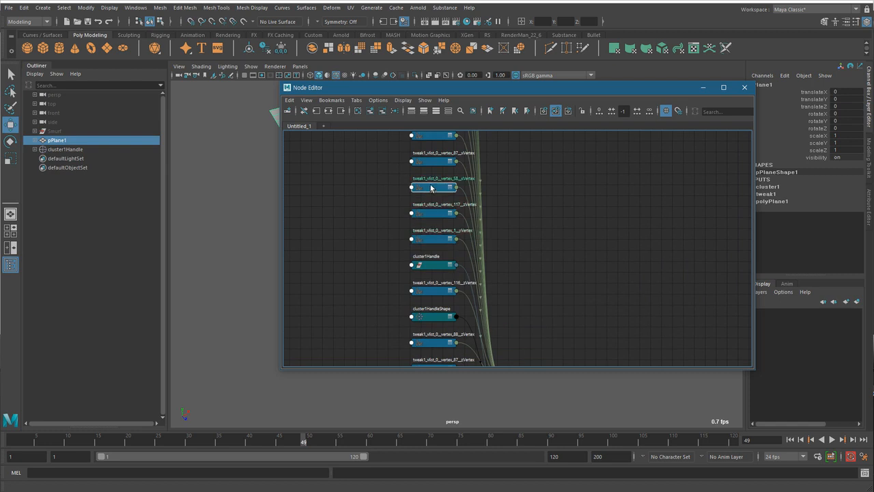
pyautogui.keyDown('alt'); pyautogui.moveTo(416, 230); pyautogui.dragTo(409, 317, button='middle'); pyautogui.keyUp('alt')
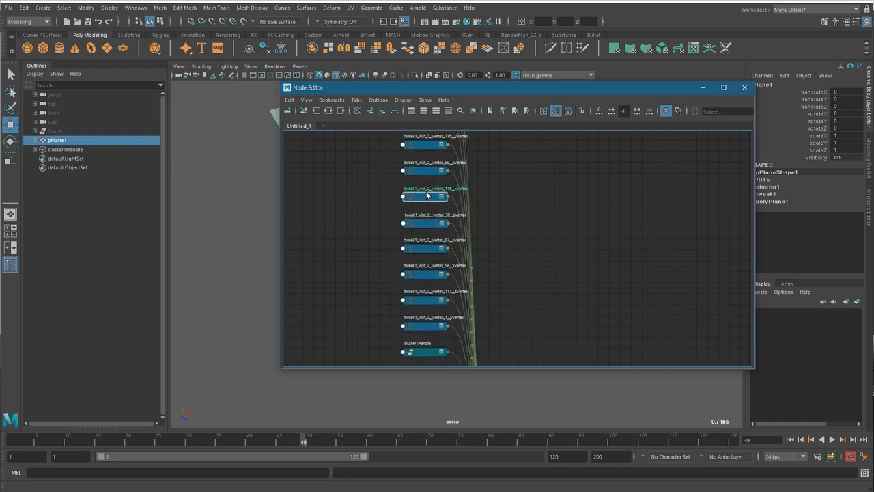
pyautogui.keyDown('alt'); pyautogui.moveTo(494, 312); pyautogui.dragTo(423, 315, button='right'); pyautogui.keyUp('alt')
pyautogui.keyDown('alt'); pyautogui.moveTo(424, 314); pyautogui.dragTo(382, 178, button='middle'); pyautogui.keyUp('alt')
pyautogui.keyDown('alt'); pyautogui.moveTo(445, 290); pyautogui.dragTo(400, 302, button='right'); pyautogui.keyUp('alt')
pyautogui.keyDown('alt'); pyautogui.moveTo(400, 302); pyautogui.dragTo(448, 289, button='middle'); pyautogui.keyUp('alt')
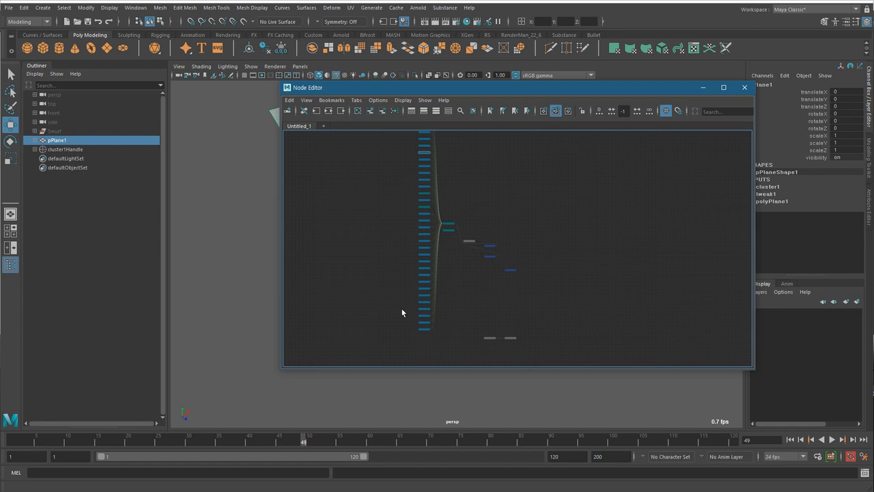
pyautogui.scroll(3, 460, 280)
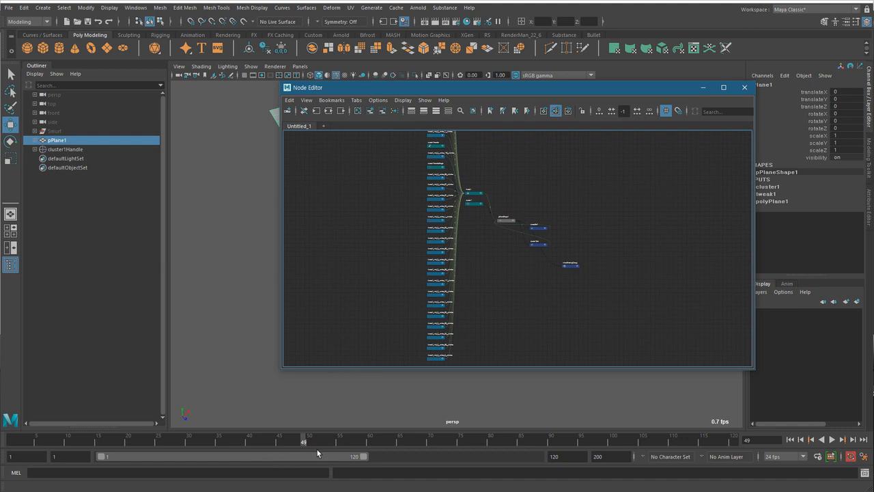
# - Close the Node Editor and open the Graph Editor on the plane's curves, selecting the In Mesh channel
pyautogui.click(744, 88)
pyautogui.click(136, 8)
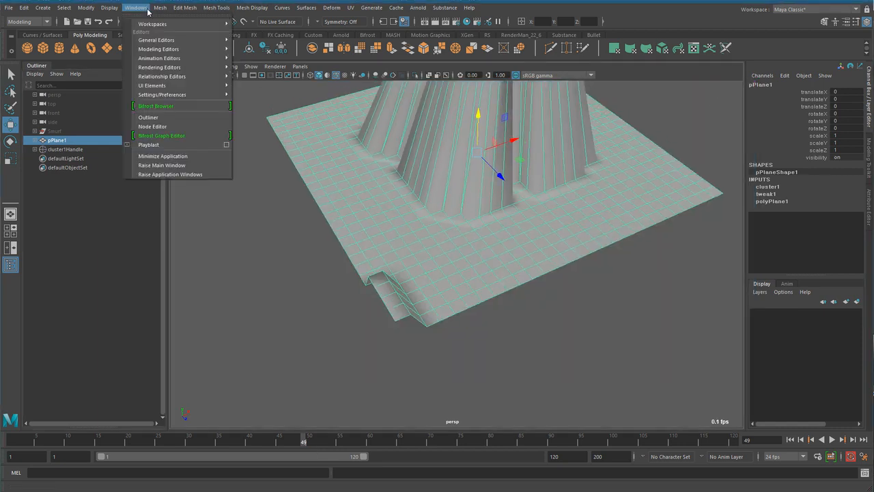
pyautogui.moveTo(200, 58)
pyautogui.click(253, 65)
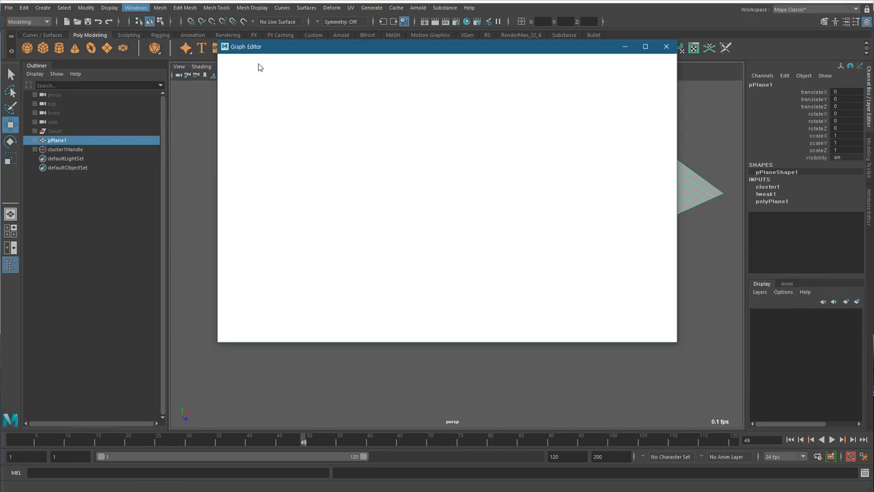
pyautogui.moveTo(311, 150); pyautogui.dragTo(313, 125)
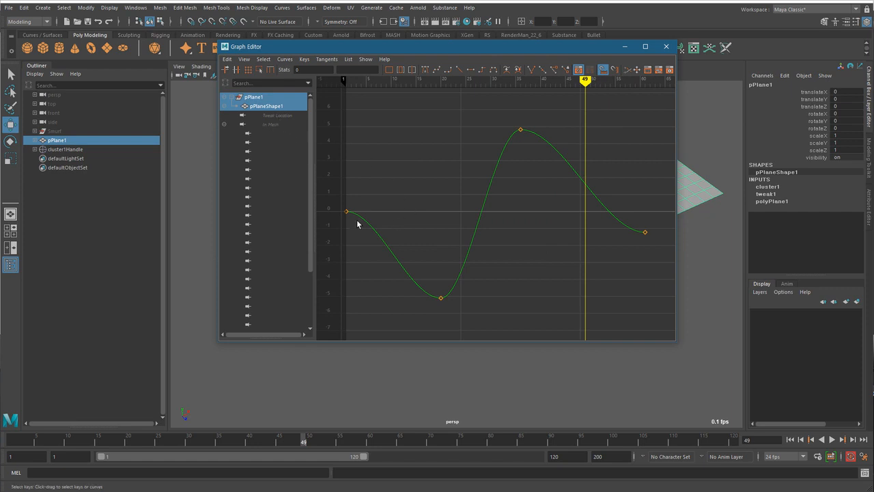
pyautogui.moveTo(312, 219); pyautogui.dragTo(304, 152)
pyautogui.click(278, 126)
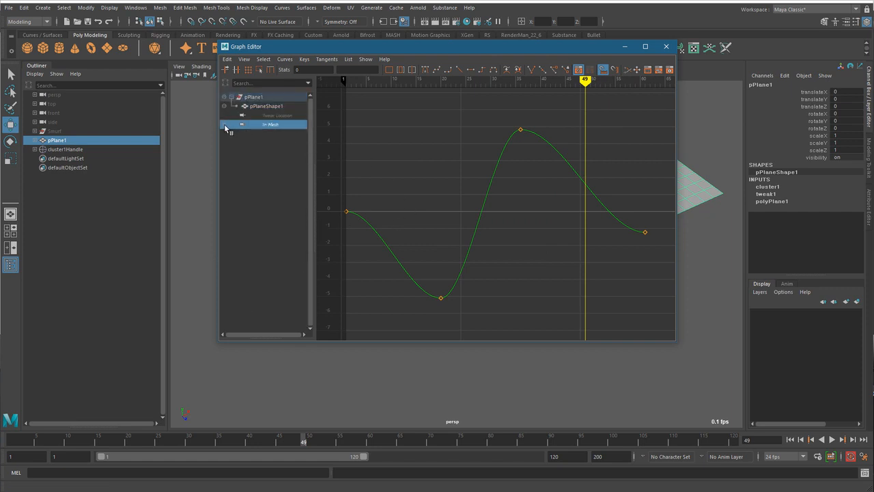
pyautogui.click(258, 117)
pyautogui.click(275, 125)
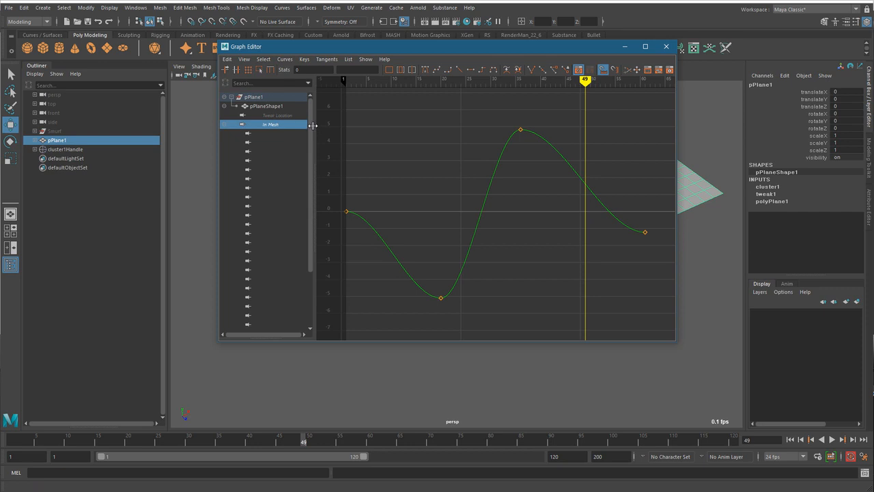
pyautogui.moveTo(313, 125); pyautogui.dragTo(339, 156)
pyautogui.click(261, 325)
pyautogui.click(298, 125)
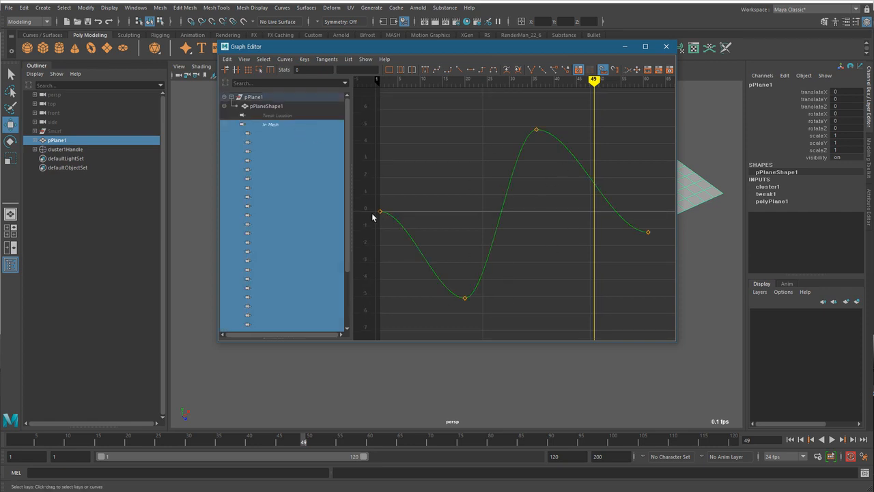
pyautogui.click(244, 59)
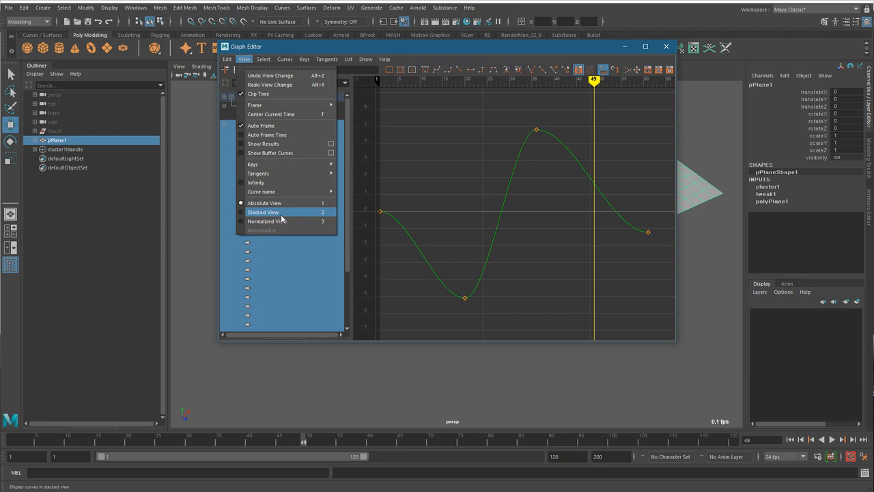
pyautogui.click(281, 214)
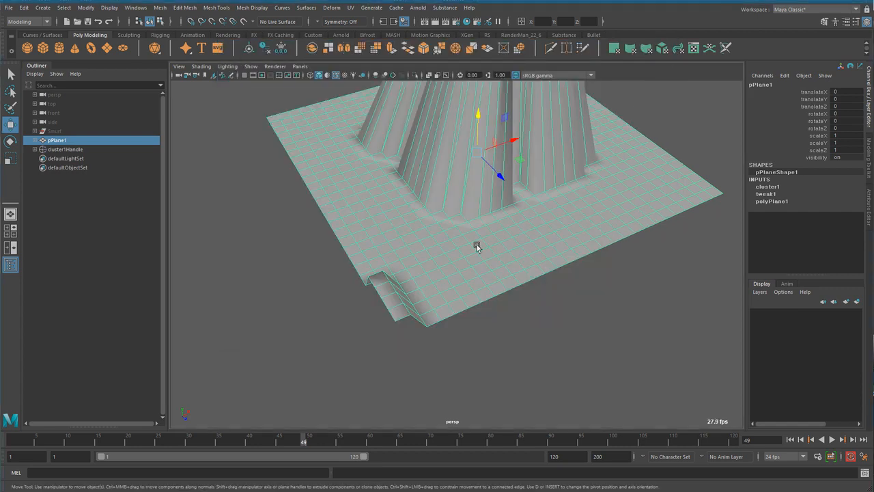
# - Scrub the animation to frame 32 and examine the plane's animated corner vertices and raised cluster area
pyautogui.keyDown('alt'); pyautogui.moveTo(474, 244); pyautogui.dragTo(437, 369); pyautogui.keyUp('alt')
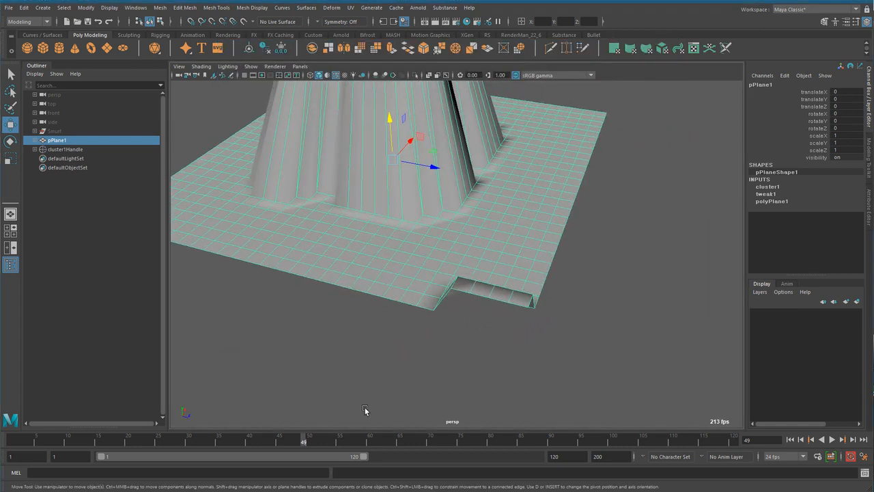
pyautogui.moveTo(308, 443); pyautogui.dragTo(200, 445)
pyautogui.keyDown('alt'); pyautogui.moveTo(355, 376); pyautogui.dragTo(577, 300); pyautogui.keyUp('alt')
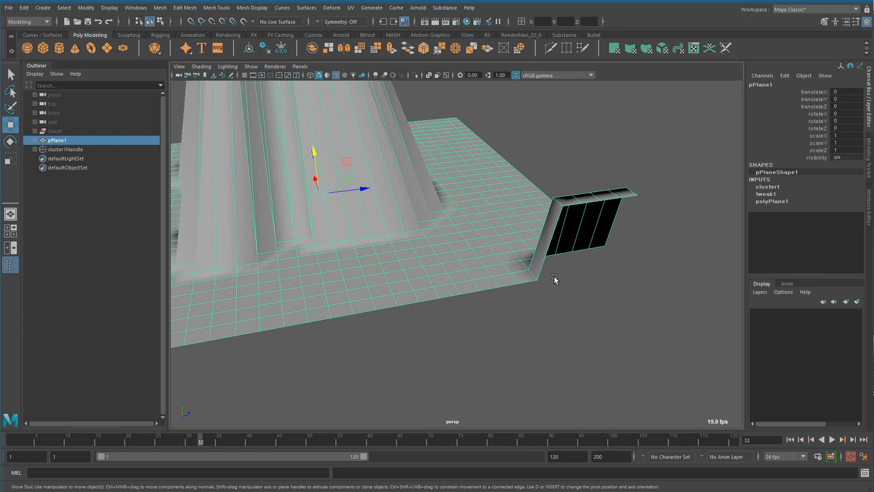
pyautogui.keyDown('alt'); pyautogui.moveTo(431, 267); pyautogui.dragTo(583, 319); pyautogui.keyUp('alt')
pyautogui.keyDown('alt'); pyautogui.moveTo(419, 280); pyautogui.dragTo(565, 307); pyautogui.keyUp('alt')
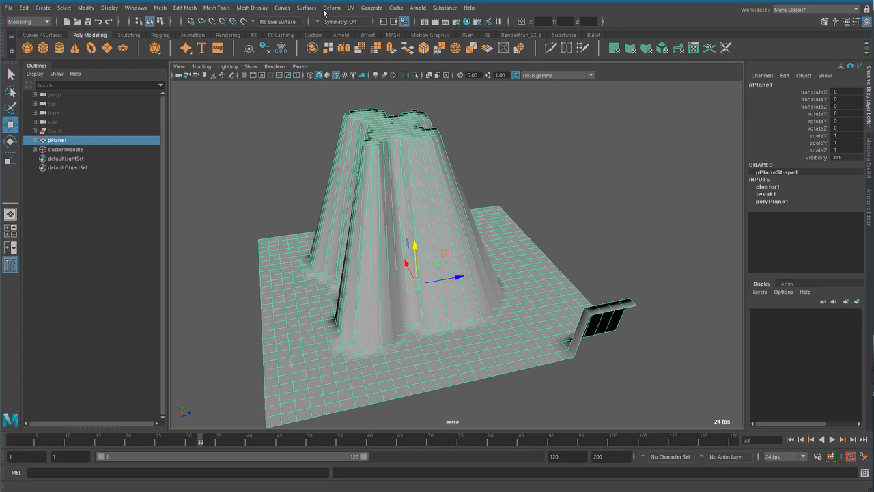
pyautogui.click(329, 9)
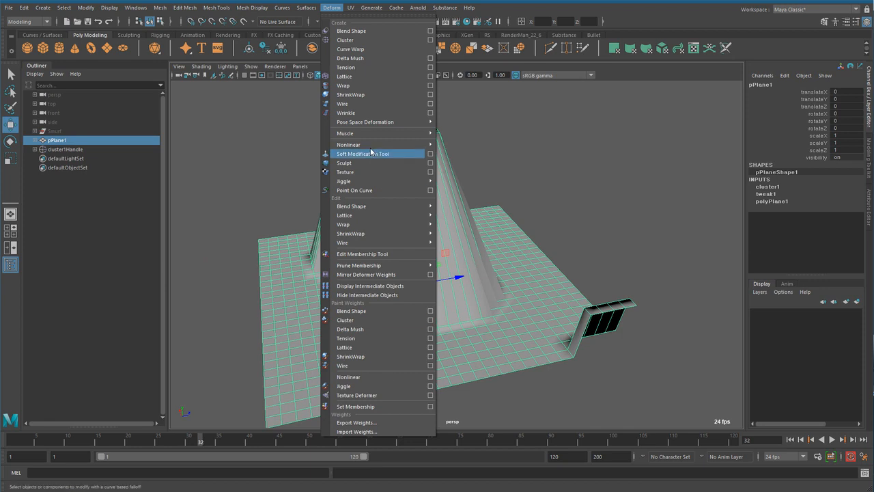
pyautogui.moveTo(371, 123)
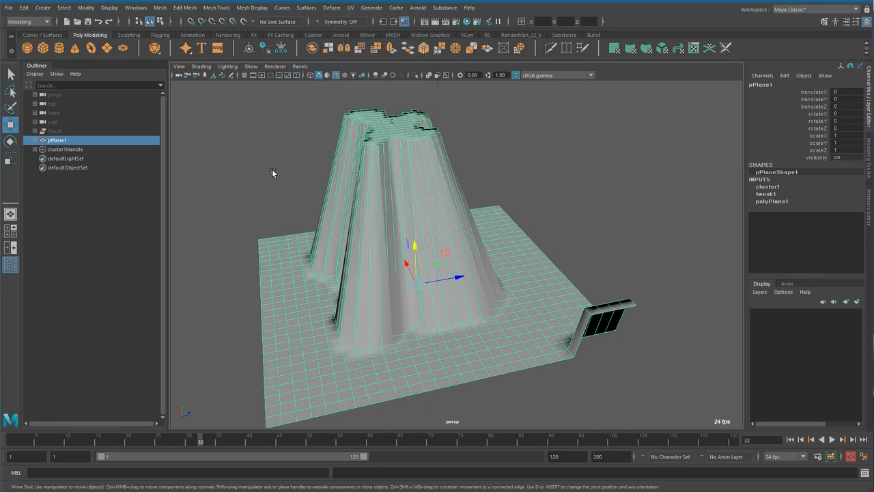
# - Delete both the deformed plane pPlane1 and its cluster handle from the scene
pyautogui.click(277, 172)
pyautogui.keyDown('alt'); pyautogui.moveTo(496, 249); pyautogui.dragTo(487, 269); pyautogui.keyUp('alt')
pyautogui.keyDown('alt'); pyautogui.moveTo(486, 266); pyautogui.dragTo(418, 278, button='right'); pyautogui.keyUp('alt')
pyautogui.keyDown('alt'); pyautogui.moveTo(418, 278); pyautogui.dragTo(399, 278, button='middle'); pyautogui.keyUp('alt')
pyautogui.keyDown('alt'); pyautogui.moveTo(411, 280); pyautogui.dragTo(492, 297, button='right'); pyautogui.keyUp('alt')
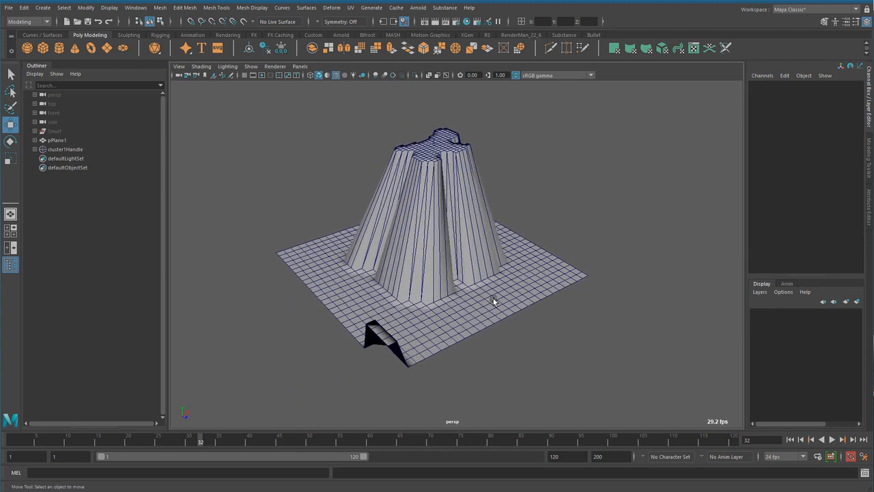
pyautogui.click(57, 140)
pyautogui.keyDown('shift'); pyautogui.click(75, 149); pyautogui.keyUp('shift')
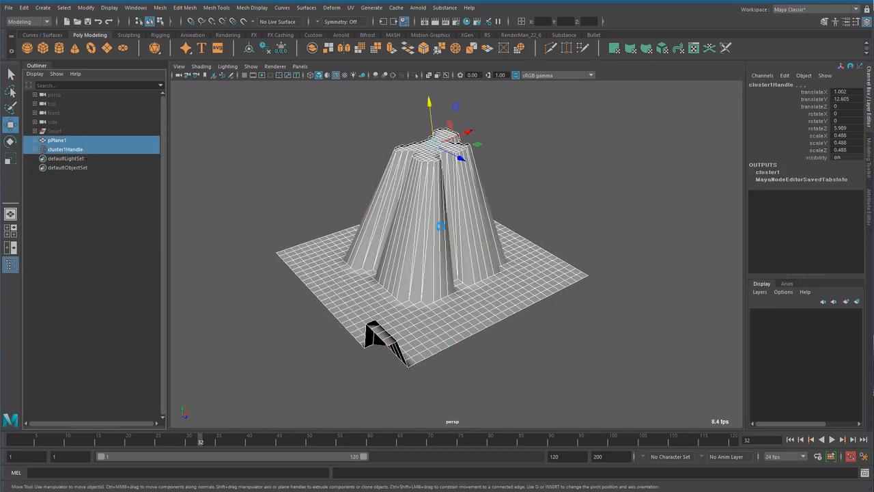
pyautogui.press('Delete')
# - Create a polygon sphere with radius 10.3 and 26 subdivisions in both axis and height
pyautogui.keyDown('shift'); pyautogui.rightClick(405, 210); pyautogui.keyUp('shift')
pyautogui.moveTo(405, 208); pyautogui.dragTo(422, 211, button='right')
pyautogui.keyDown('alt'); pyautogui.moveTo(493, 310); pyautogui.dragTo(545, 312); pyautogui.keyUp('alt')
pyautogui.click(786, 187)
pyautogui.click(823, 194)
pyautogui.moveTo(461, 299); pyautogui.dragTo(580, 298, button='middle')
pyautogui.moveTo(795, 201); pyautogui.dragTo(796, 209)
pyautogui.moveTo(604, 300); pyautogui.dragTo(619, 310, button='middle')
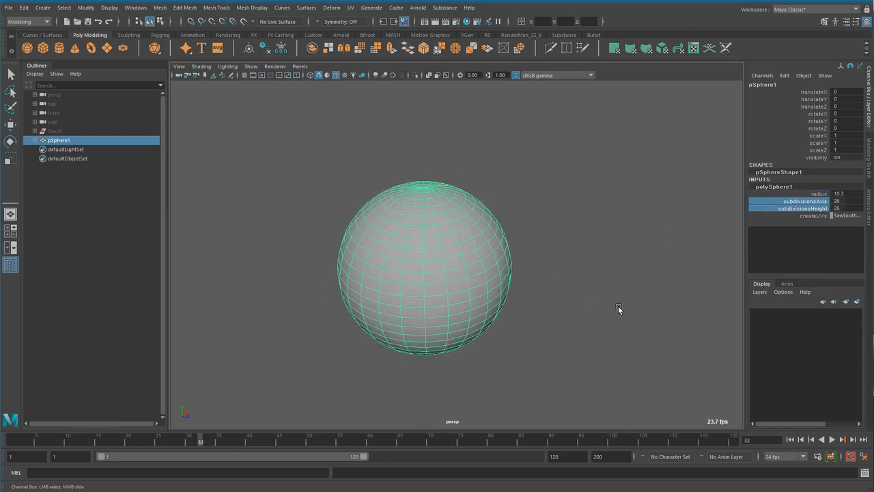
# - Return the timeline to frame 1, activate the Move tool and deselect the sphere
pyautogui.keyDown('alt'); pyautogui.moveTo(619, 310); pyautogui.dragTo(450, 334, button='right'); pyautogui.keyUp('alt')
pyautogui.keyDown('alt'); pyautogui.moveTo(451, 334); pyautogui.dragTo(464, 316); pyautogui.keyUp('alt')
pyautogui.keyDown('alt'); pyautogui.moveTo(463, 316); pyautogui.dragTo(547, 343, button='right'); pyautogui.keyUp('alt')
pyautogui.click(791, 439)
pyautogui.keyDown('alt'); pyautogui.moveTo(533, 383); pyautogui.dragTo(521, 380); pyautogui.keyUp('alt')
pyautogui.keyDown('alt'); pyautogui.moveTo(522, 380); pyautogui.dragTo(539, 385, button='right'); pyautogui.keyUp('alt')
pyautogui.press('w')
pyautogui.click(540, 315)
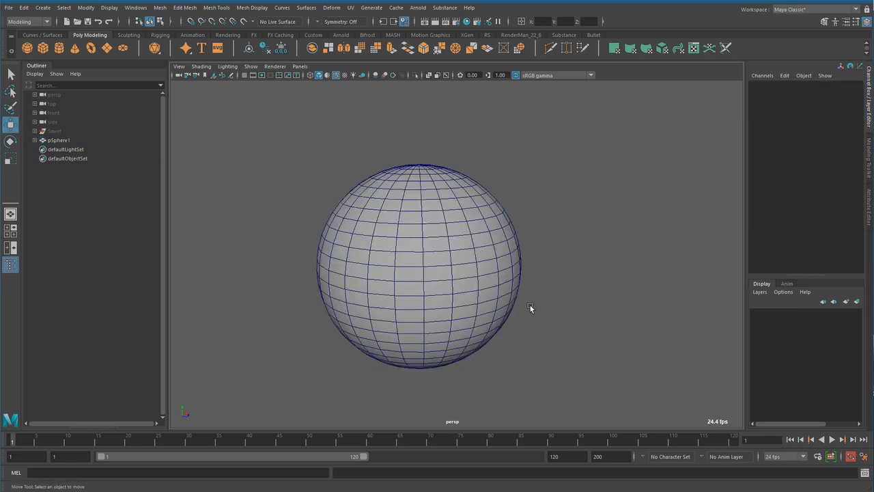
pyautogui.click(406, 268)
pyautogui.moveTo(406, 269); pyautogui.dragTo(398, 232, button='right')
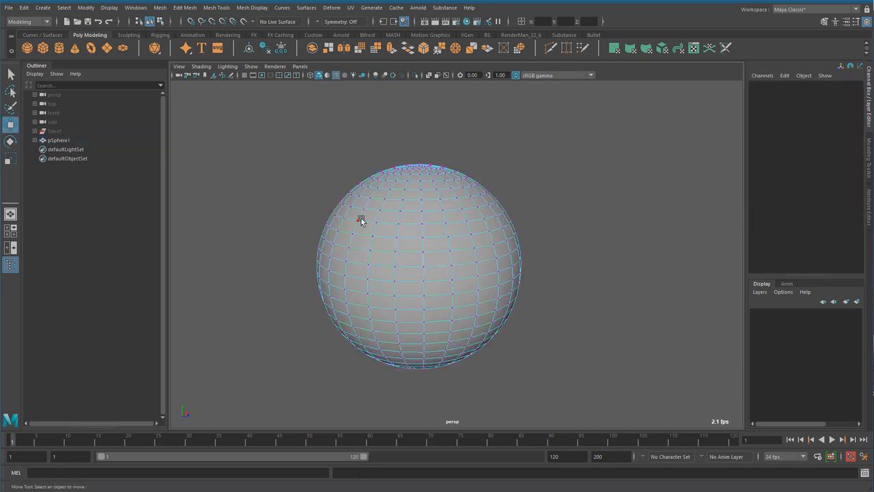
pyautogui.moveTo(484, 312); pyautogui.dragTo(372, 220)
pyautogui.hotkey('ctrl', 'z')
pyautogui.hotkey('ctrl', 'z')
pyautogui.hotkey('ctrl', 'z')
pyautogui.hotkey('ctrl', 'z')
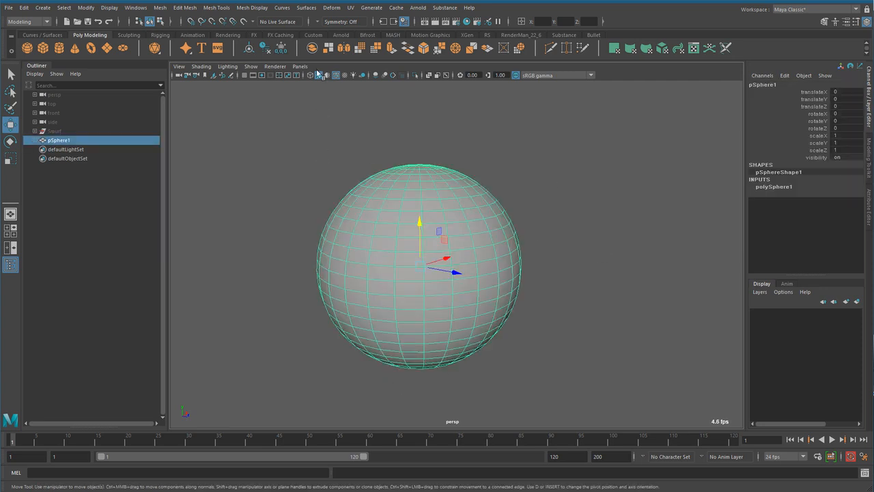
# - Apply a Cluster deformer to the whole sphere with Relative mode off and an envelope of 1.000
pyautogui.click(332, 7)
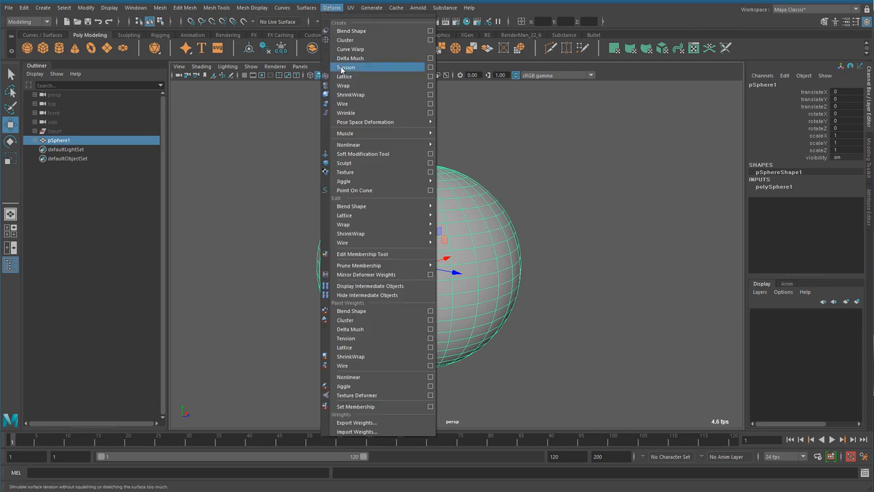
pyautogui.click(429, 40)
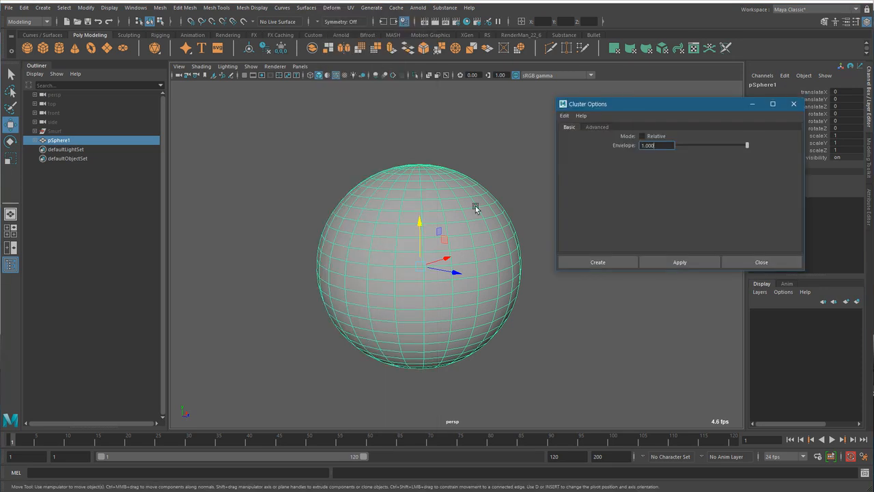
pyautogui.click(680, 262)
pyautogui.click(737, 263)
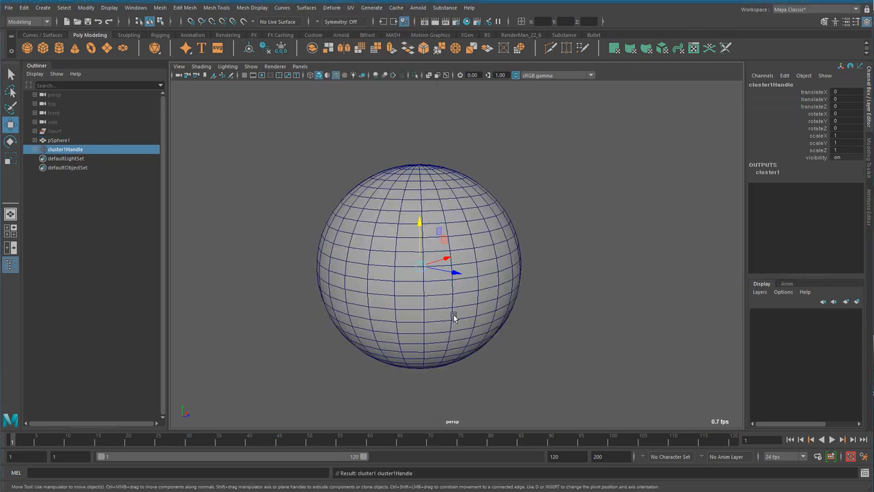
# - Select the cluster handle and move it, together with the sphere, well away from the origin
pyautogui.keyDown('alt'); pyautogui.moveTo(489, 319); pyautogui.dragTo(373, 241); pyautogui.keyUp('alt')
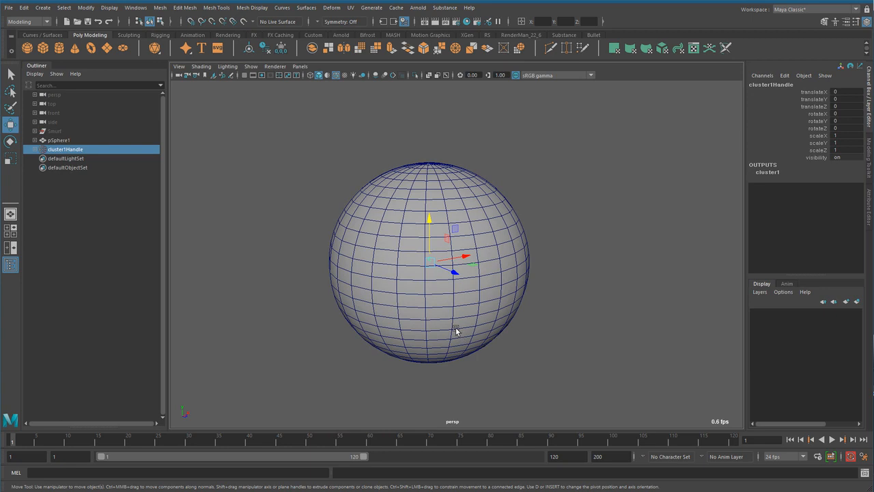
pyautogui.click(202, 192)
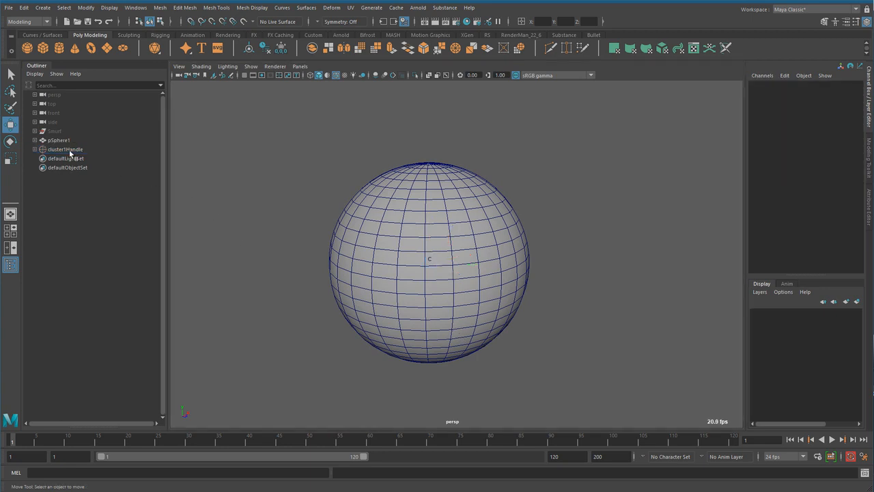
pyautogui.click(69, 149)
pyautogui.scroll(-1, 425, 277)
pyautogui.moveTo(428, 259); pyautogui.dragTo(584, 235)
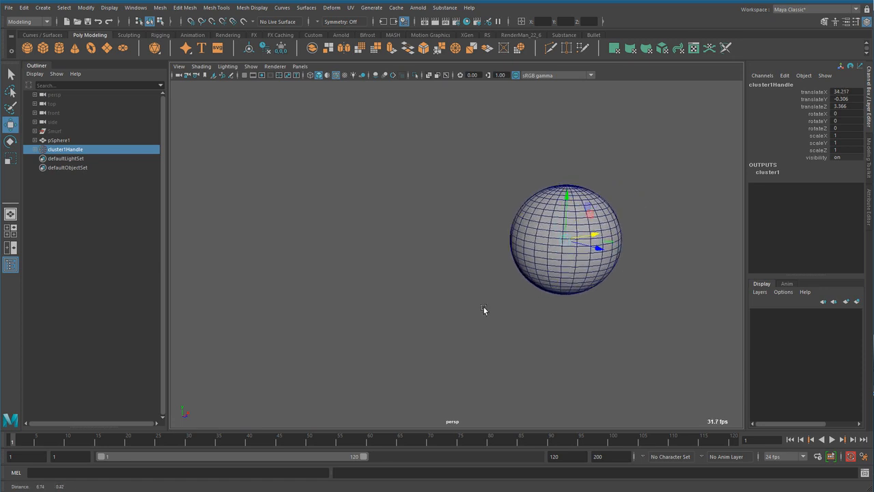
# - Select the sphere, switch to the Animation menu set and review the available constraint types, leaving nothing selected
pyautogui.click(63, 141)
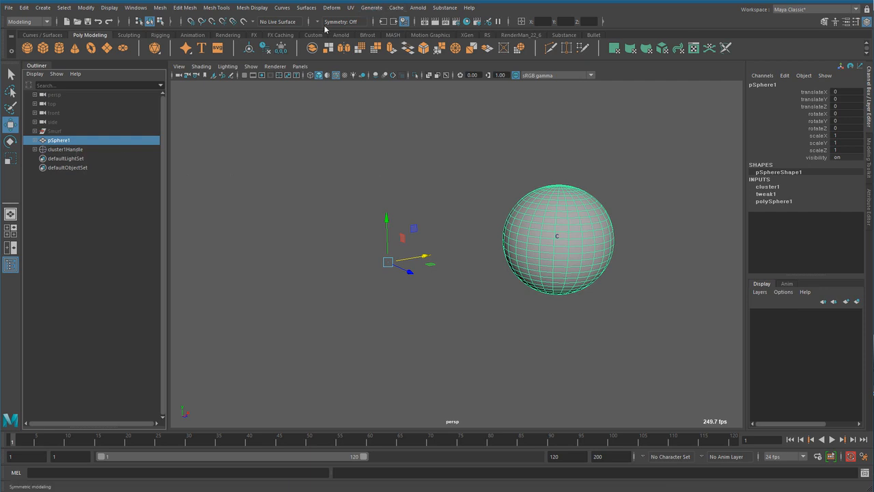
pyautogui.click(35, 21)
pyautogui.click(34, 49)
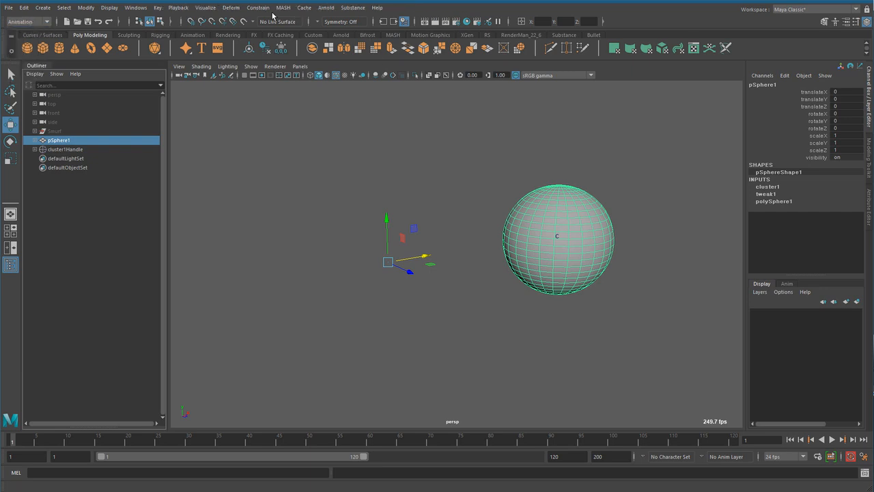
pyautogui.click(259, 8)
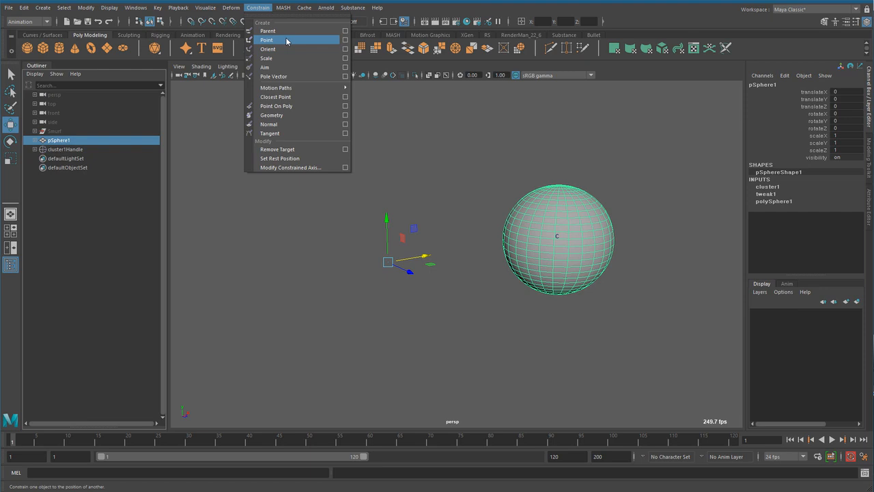
pyautogui.click(250, 263)
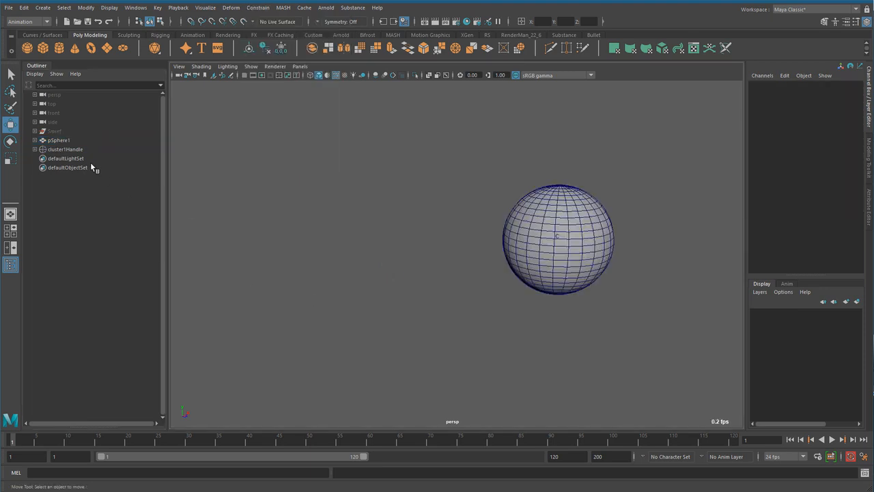
# - Move the cluster handle to about -8.3, 11.7, -30.2 in X, Y and Z
pyautogui.click(110, 149)
pyautogui.moveTo(546, 246); pyautogui.dragTo(268, 174)
pyautogui.scroll(-1, 354, 258)
pyautogui.keyDown('alt'); pyautogui.moveTo(354, 257); pyautogui.dragTo(398, 262, button='middle'); pyautogui.keyUp('alt')
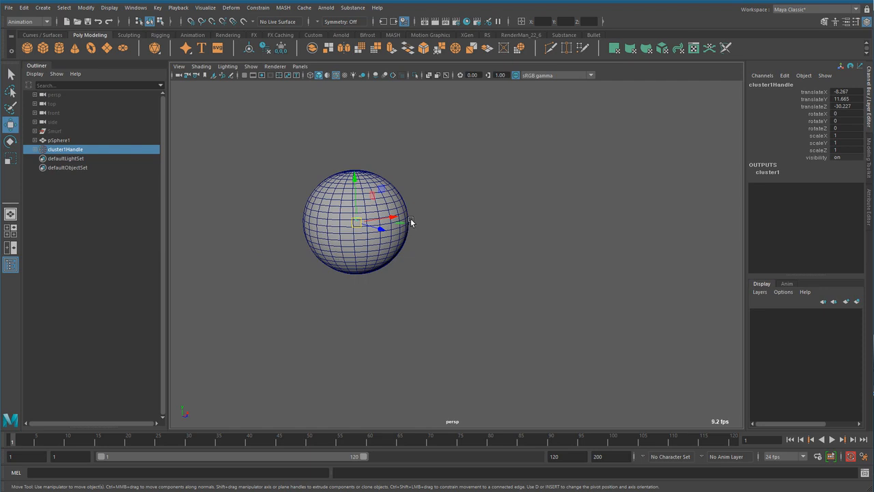
# - Move the cluster handle to about 22.2, 3.9, -0.6, rotate it about -9, -38, 50 degrees and scale it uniformly to about 0.63
pyautogui.click(73, 142)
pyautogui.click(74, 149)
pyautogui.moveTo(357, 223); pyautogui.dragTo(599, 317)
pyautogui.press('e')
pyautogui.press('r')
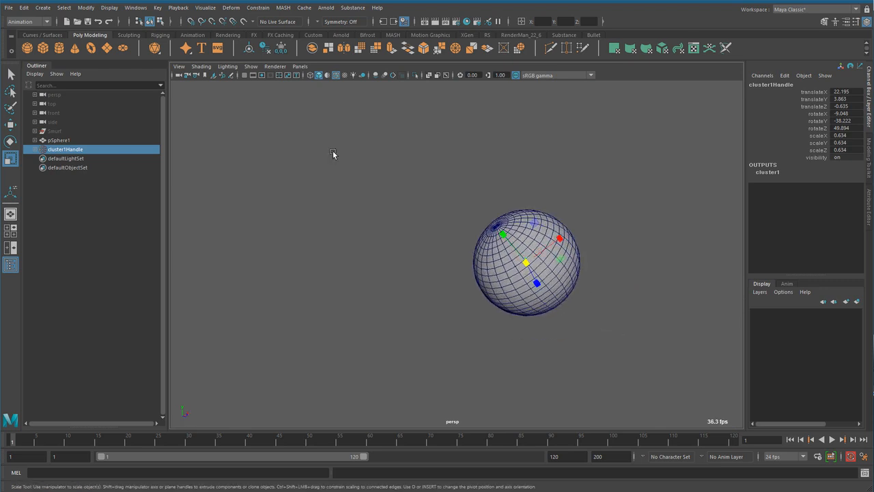
# - Examine the sphere's own translate, rotate, scale channels and manipulator position, and compare them with the cluster handle's channels
pyautogui.click(427, 174)
pyautogui.click(71, 141)
pyautogui.moveTo(818, 91); pyautogui.dragTo(823, 151)
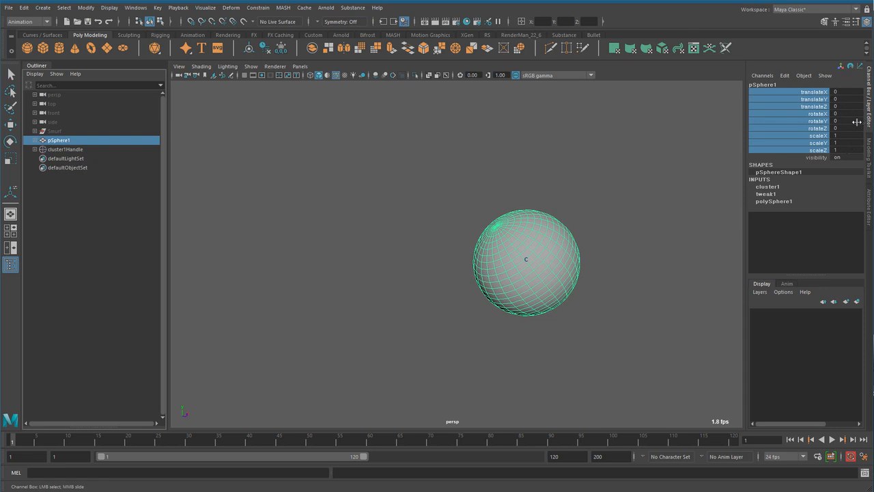
pyautogui.click(605, 326)
pyautogui.click(527, 299)
pyautogui.press('r')
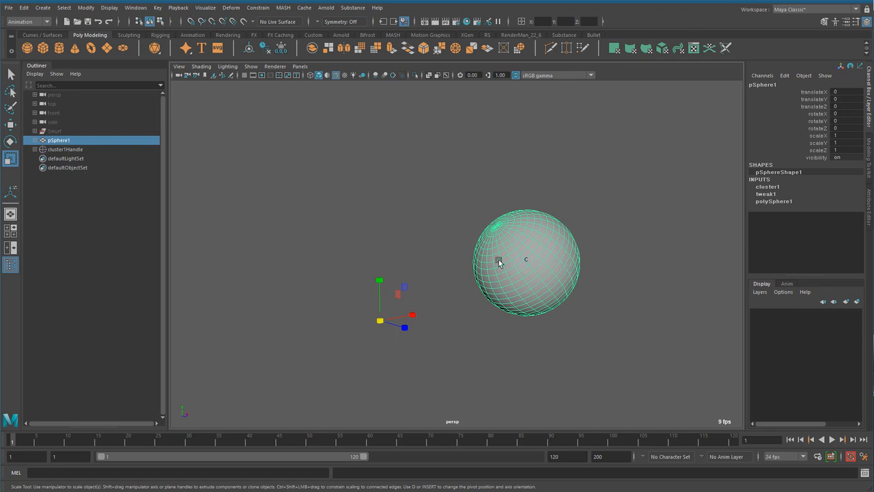
pyautogui.click(258, 155)
pyautogui.click(68, 149)
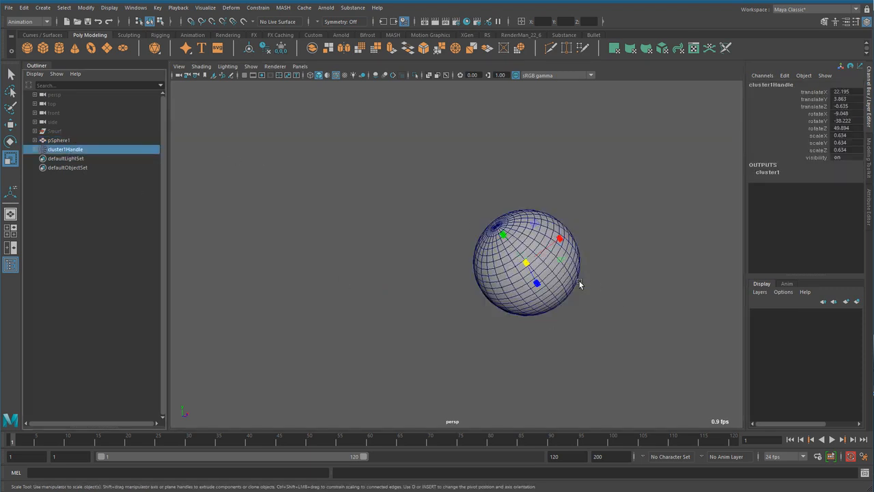
# - Inspect the sphere in vertex mode with a small group of vertices selected, and return to object mode with nothing selected
pyautogui.click(499, 264)
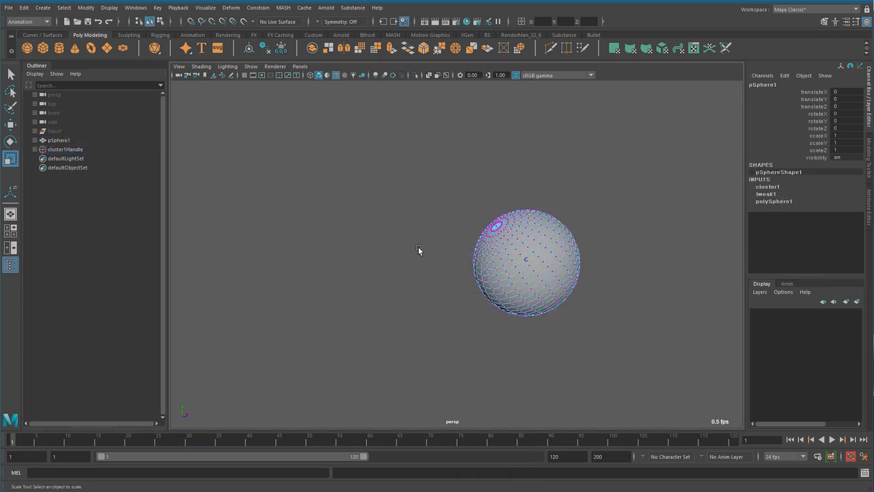
pyautogui.press('F8')
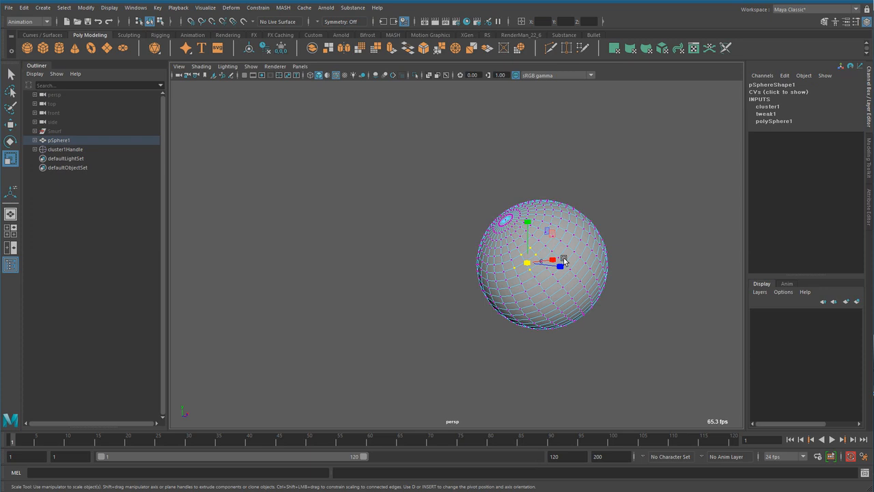
pyautogui.moveTo(586, 235); pyautogui.dragTo(645, 147, button='right')
pyautogui.click(620, 196)
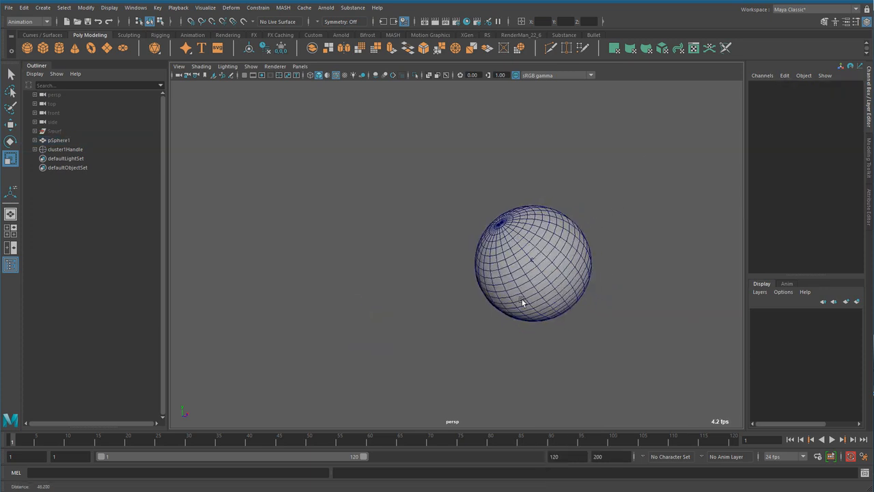
pyautogui.click(524, 226)
pyautogui.click(192, 187)
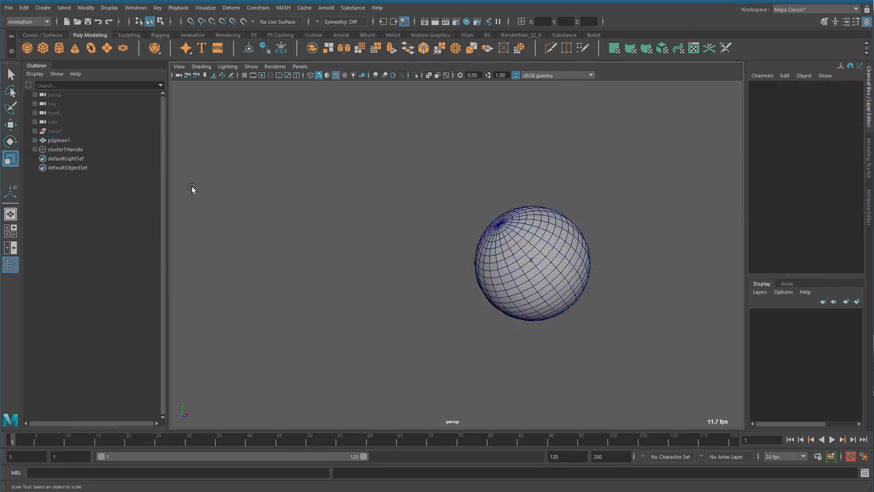
# - Delete the cluster handle and select the sphere in close view
pyautogui.click(69, 149)
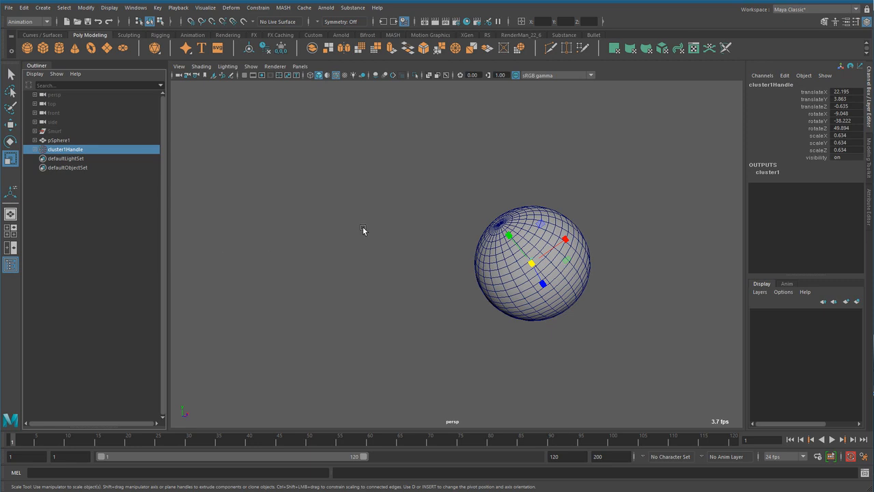
pyautogui.press('Delete')
pyautogui.keyDown('alt'); pyautogui.moveTo(576, 305); pyautogui.dragTo(441, 309, button='right'); pyautogui.keyUp('alt')
pyautogui.click(432, 296)
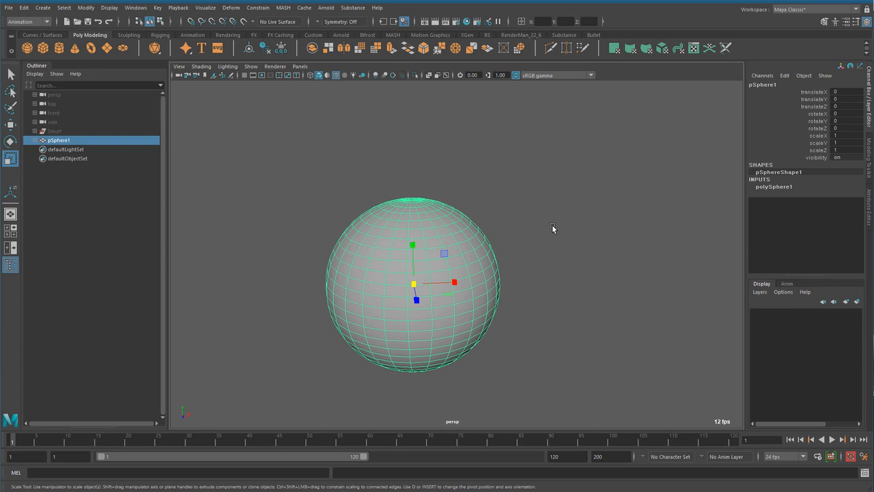
pyautogui.keyDown('alt'); pyautogui.moveTo(476, 261); pyautogui.dragTo(416, 301, button='right'); pyautogui.keyUp('alt')
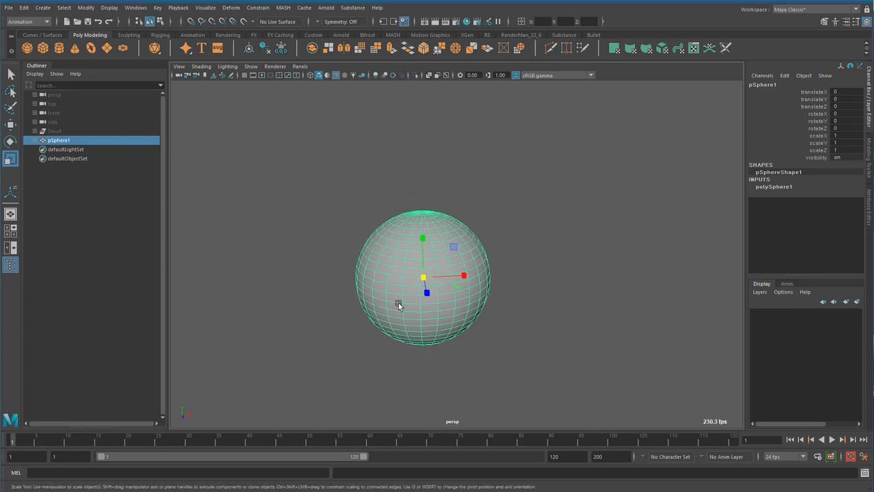
pyautogui.keyDown('alt'); pyautogui.moveTo(416, 302); pyautogui.dragTo(359, 309); pyautogui.keyUp('alt')
pyautogui.keyDown('alt'); pyautogui.moveTo(445, 297); pyautogui.dragTo(489, 296, button='right'); pyautogui.keyUp('alt')
pyautogui.keyDown('alt'); pyautogui.moveTo(489, 297); pyautogui.dragTo(532, 272); pyautogui.keyUp('alt')
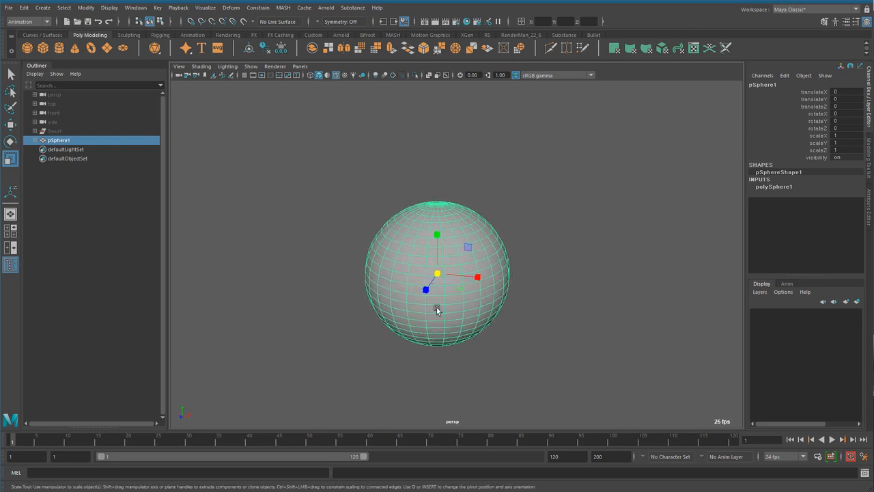
pyautogui.keyDown('alt'); pyautogui.moveTo(462, 299); pyautogui.dragTo(466, 320, button='right'); pyautogui.keyUp('alt')
pyautogui.keyDown('alt'); pyautogui.moveTo(400, 319); pyautogui.dragTo(438, 332, button='right'); pyautogui.keyUp('alt')
pyautogui.keyDown('alt'); pyautogui.moveTo(438, 332); pyautogui.dragTo(449, 335); pyautogui.keyUp('alt')
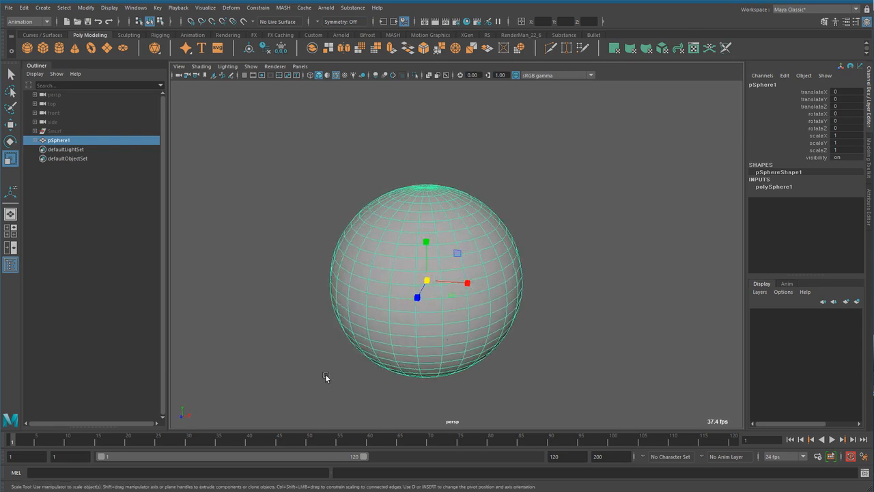
pyautogui.keyDown('alt'); pyautogui.moveTo(411, 319); pyautogui.dragTo(420, 304, button='middle'); pyautogui.keyUp('alt')
pyautogui.keyDown('alt'); pyautogui.moveTo(419, 322); pyautogui.dragTo(518, 306); pyautogui.keyUp('alt')
# - Lasso-select the sphere's vertices on its +Z side from the side view, and return to the perspective view
pyautogui.press('space')
pyautogui.moveTo(356, 221); pyautogui.dragTo(310, 214, button='right')
pyautogui.click(11, 93)
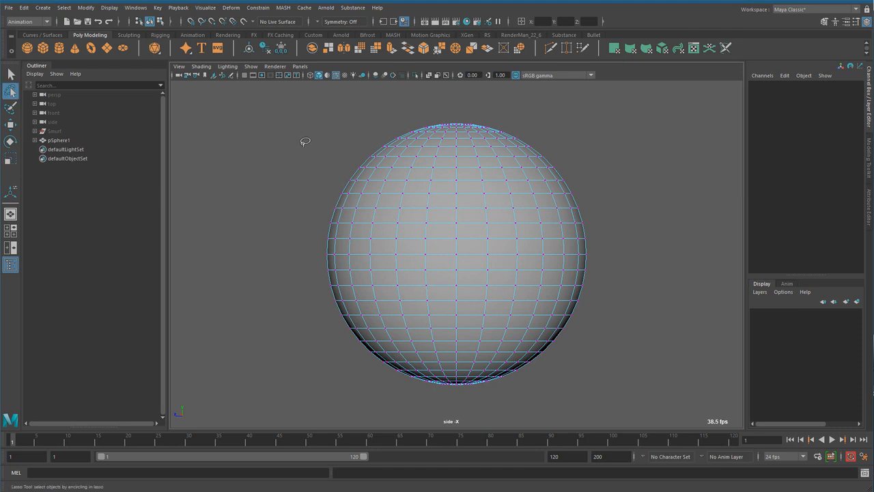
pyautogui.moveTo(360, 147)
pyautogui.mouseDown()
pyautogui.moveTo(335, 156)
pyautogui.moveTo(305, 343)
pyautogui.moveTo(359, 386)
pyautogui.moveTo(416, 271)
pyautogui.moveTo(400, 163)
pyautogui.moveTo(342, 155)
pyautogui.mouseUp()
pyautogui.press('space')
pyautogui.moveTo(453, 275); pyautogui.dragTo(449, 191)
pyautogui.keyDown('alt'); pyautogui.moveTo(445, 259); pyautogui.dragTo(530, 255); pyautogui.keyUp('alt')
pyautogui.press('q')
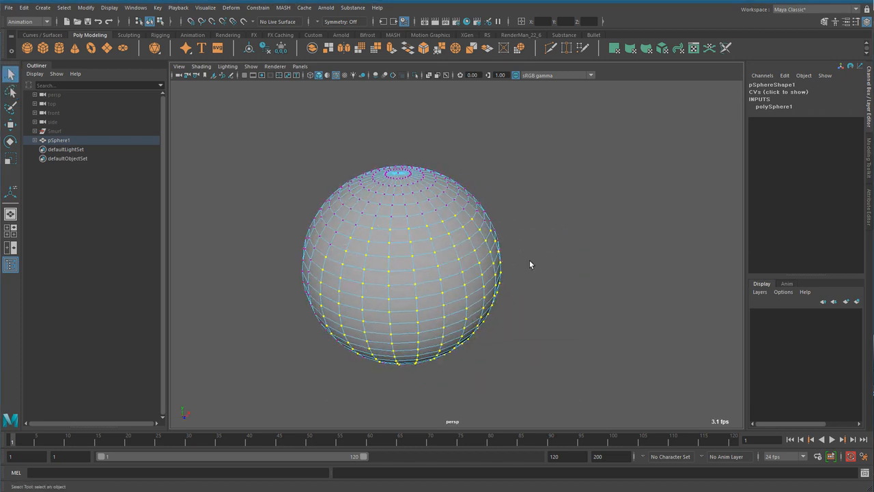
# - Create a cluster deformer on the selected vertices using the default options, with Relative mode off and an envelope of 1.000
pyautogui.scroll(-1, 435, 336)
pyautogui.keyDown('alt'); pyautogui.moveTo(435, 336); pyautogui.dragTo(424, 301); pyautogui.keyUp('alt')
pyautogui.scroll(2, 484, 343)
pyautogui.keyDown('alt'); pyautogui.moveTo(382, 243); pyautogui.dragTo(382, 216, button='middle'); pyautogui.keyUp('alt')
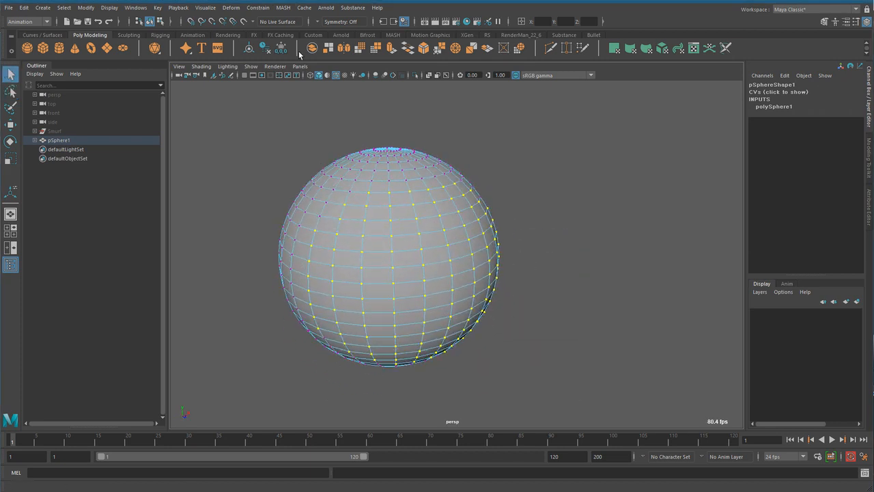
pyautogui.click(231, 8)
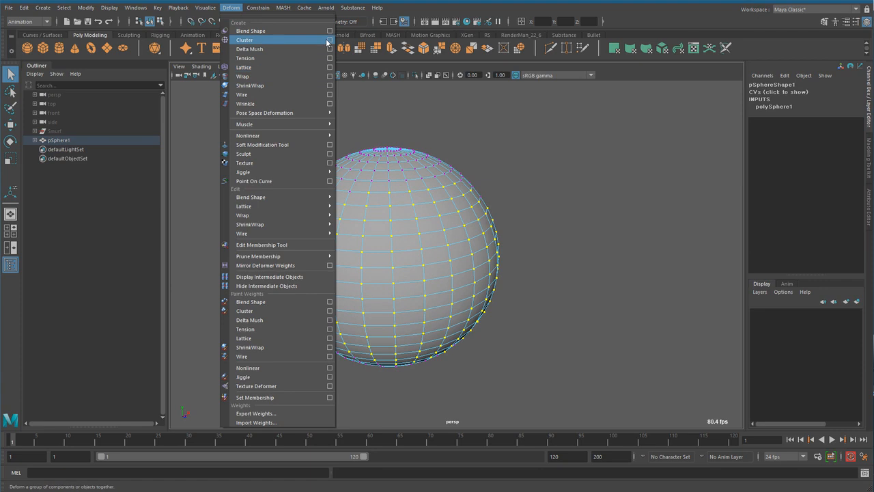
pyautogui.click(329, 40)
pyautogui.click(564, 115)
pyautogui.click(575, 135)
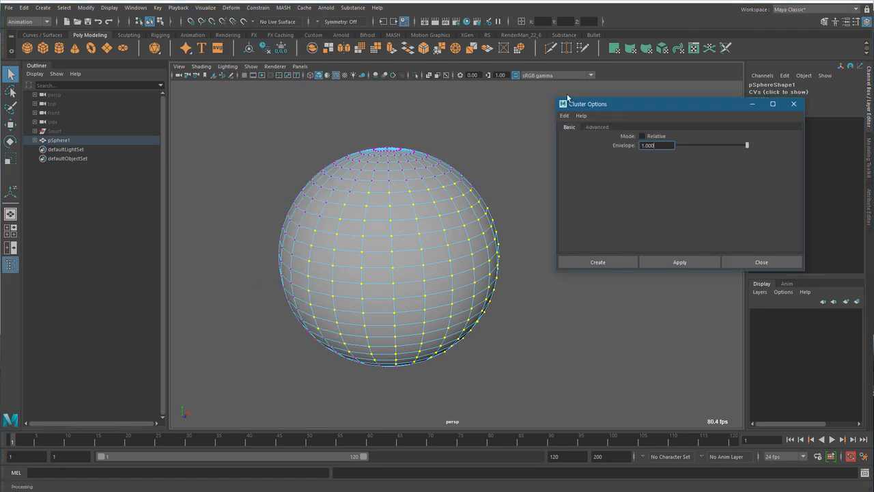
pyautogui.click(676, 262)
pyautogui.click(752, 262)
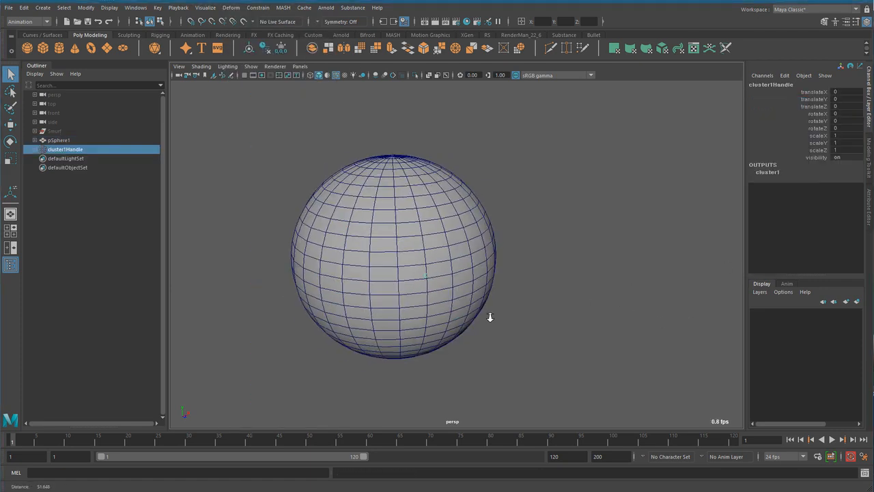
# - Move the new cluster handle along Z to about 11.65 so it stretches the selected side of the sphere
pyautogui.keyDown('alt'); pyautogui.moveTo(485, 336); pyautogui.dragTo(482, 341, button='right'); pyautogui.keyUp('alt')
pyautogui.keyDown('alt'); pyautogui.moveTo(482, 342); pyautogui.dragTo(476, 356); pyautogui.keyUp('alt')
pyautogui.click(250, 146)
pyautogui.click(83, 152)
pyautogui.press('w')
pyautogui.moveTo(463, 303); pyautogui.dragTo(497, 344)
pyautogui.keyDown('alt'); pyautogui.moveTo(497, 345); pyautogui.dragTo(503, 332, button='right'); pyautogui.keyUp('alt')
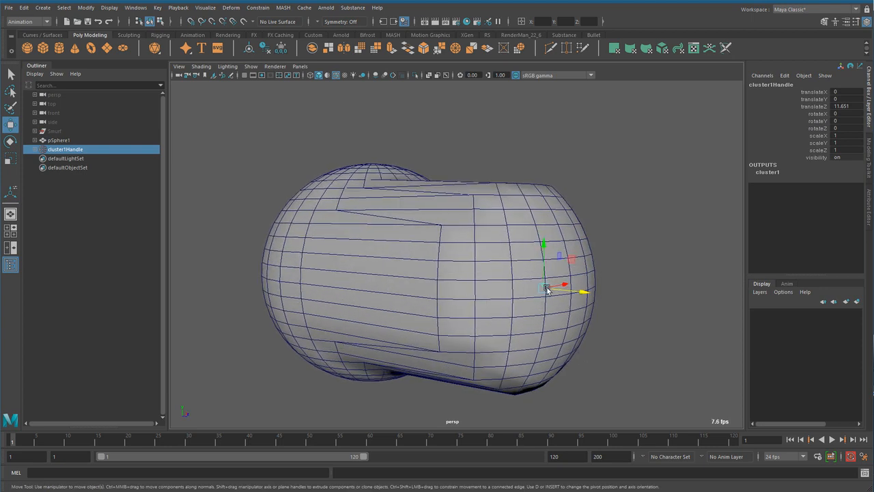
# - Try moving, rotating and uniformly scaling the cluster handle from its current placement, undoing each change
pyautogui.moveTo(581, 295); pyautogui.dragTo(595, 314)
pyautogui.hotkey('ctrl', 'z')
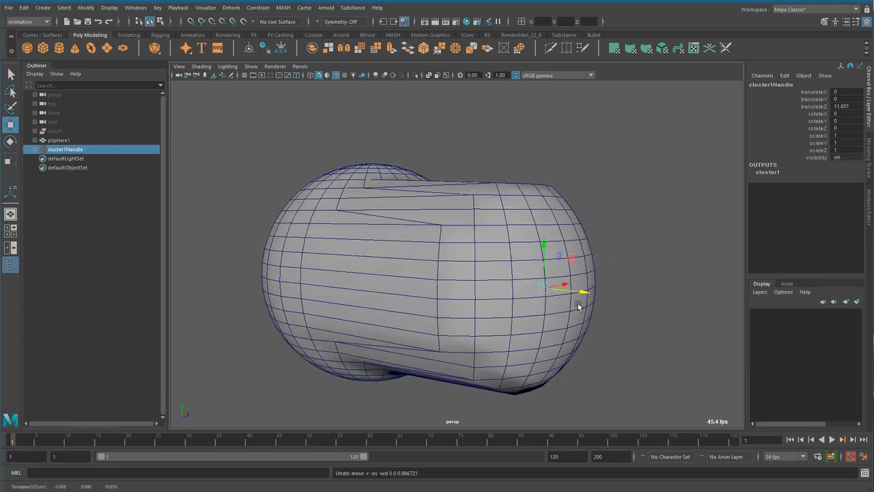
pyautogui.press('e')
pyautogui.moveTo(562, 258)
pyautogui.mouseDown()
pyautogui.moveTo(552, 247)
pyautogui.moveTo(559, 257)
pyautogui.mouseUp()
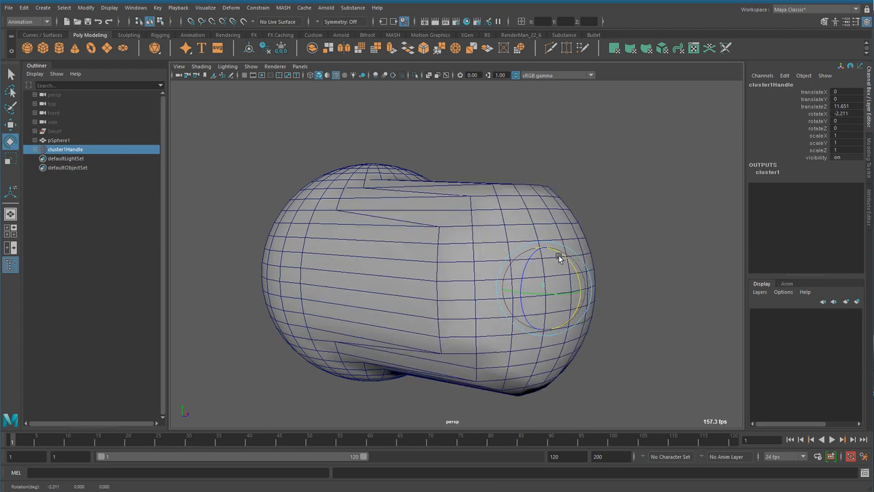
pyautogui.hotkey('ctrl', 'z')
pyautogui.press('r')
pyautogui.moveTo(545, 288)
pyautogui.mouseDown()
pyautogui.moveTo(560, 291)
pyautogui.moveTo(530, 296)
pyautogui.moveTo(552, 295)
pyautogui.moveTo(539, 300)
pyautogui.mouseUp()
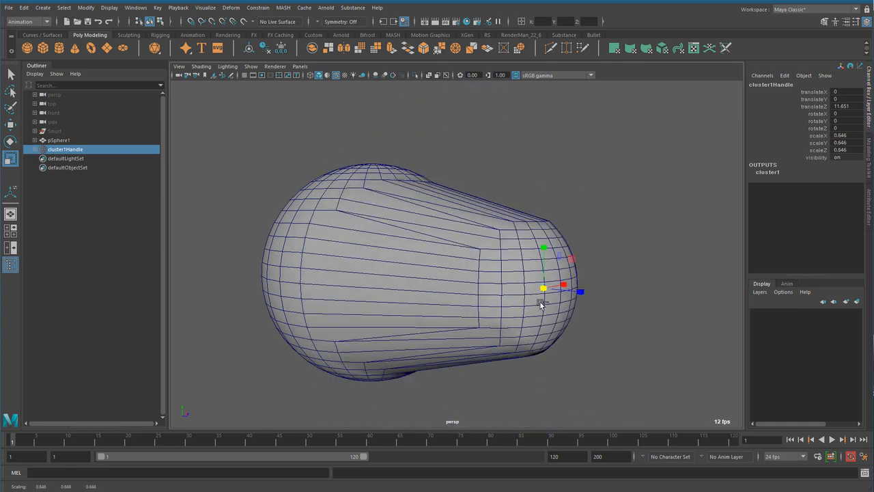
pyautogui.hotkey('ctrl', 'z')
# - Expand the cluster1 deformer's attributes and set its envelope to 0
pyautogui.keyDown('alt'); pyautogui.moveTo(555, 332); pyautogui.dragTo(698, 226); pyautogui.keyUp('alt')
pyautogui.click(771, 173)
pyautogui.click(808, 182)
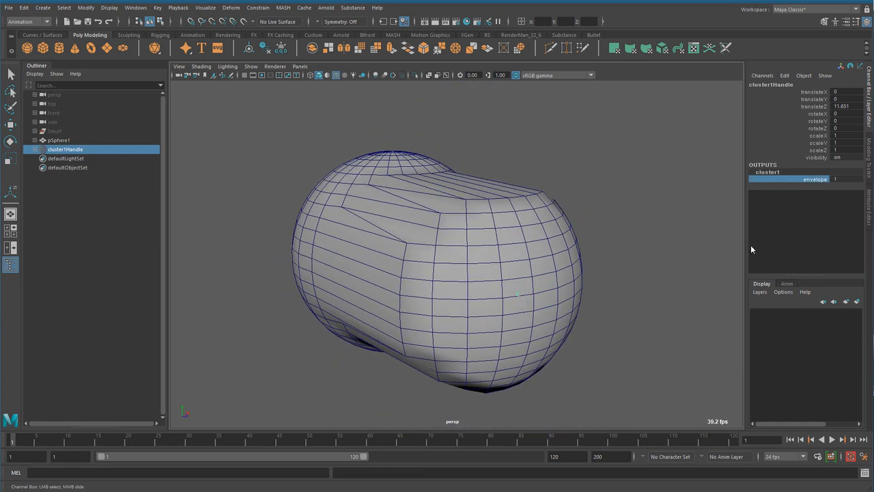
pyautogui.click(841, 179)
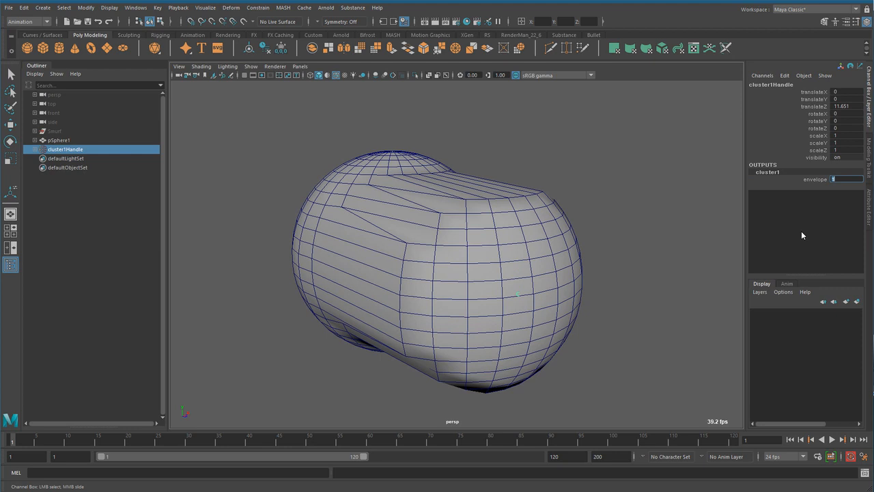
pyautogui.write('0')
pyautogui.press('Return')
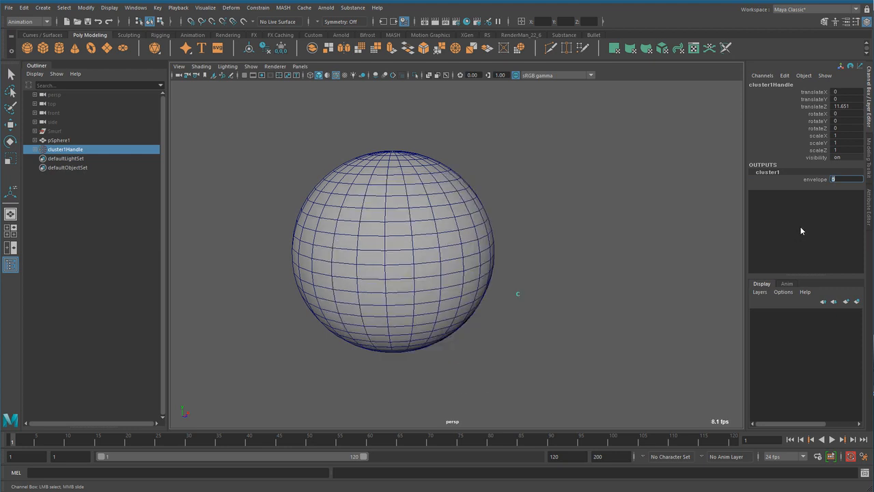
# - Test partial cluster influence by setting the envelope to 0.1 and to 0.5
pyautogui.write('0.1')
pyautogui.press('Return')
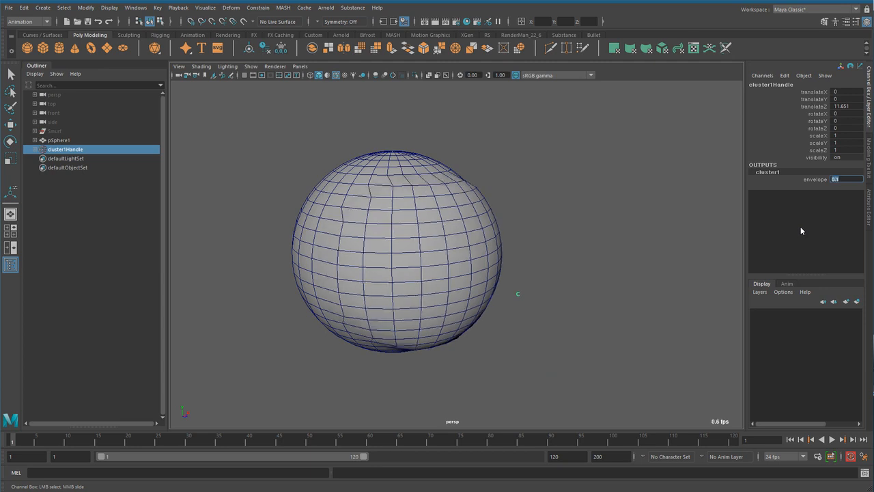
pyautogui.write('0.5')
pyautogui.press('Return')
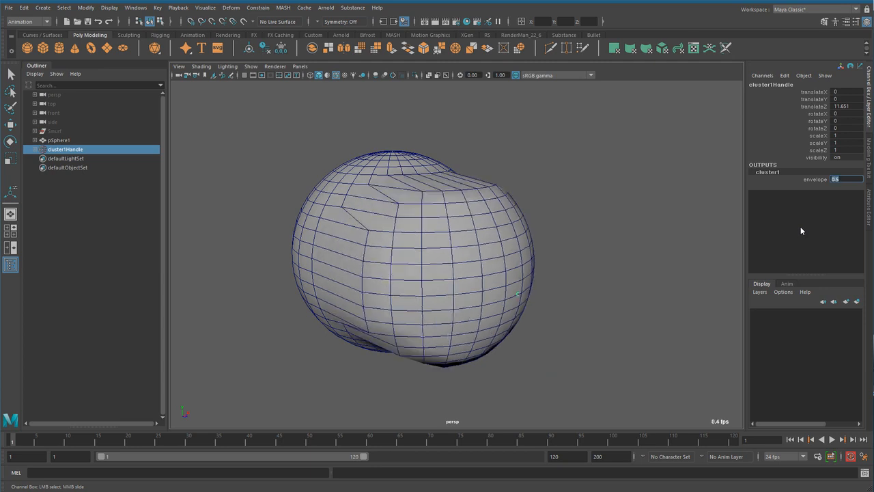
# - Test exaggerated cluster influence by setting the envelope to 1.5 and to 2
pyautogui.write('1.5')
pyautogui.press('Return')
pyautogui.write('2')
pyautogui.press('Return')
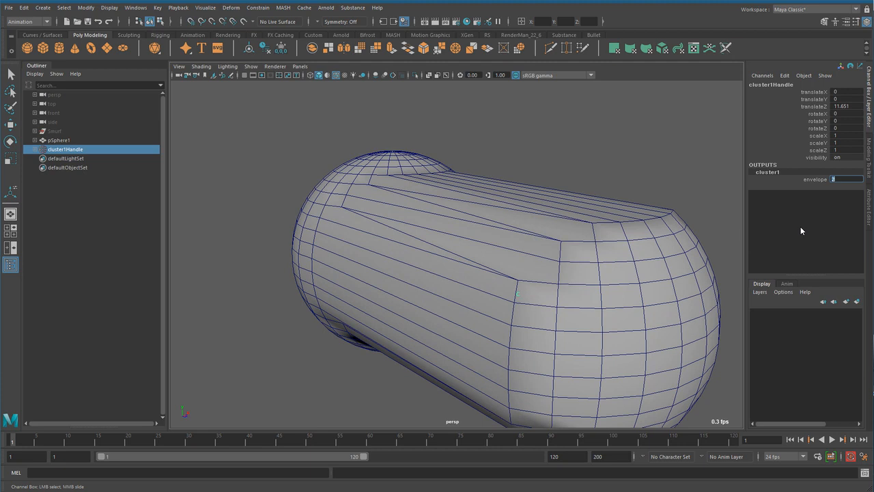
# - Look over the stretched shape and the envelope channel's keying options, and set the cluster1 envelope to 1
pyautogui.scroll(-2, 521, 280)
pyautogui.moveTo(478, 293)
pyautogui.keyDown('alt'); pyautogui.mouseDown()
pyautogui.moveTo(437, 274)
pyautogui.moveTo(470, 287)
pyautogui.mouseUp(); pyautogui.keyUp('alt')
pyautogui.keyDown('alt'); pyautogui.moveTo(470, 287); pyautogui.dragTo(444, 294, button='middle'); pyautogui.keyUp('alt')
pyautogui.click(849, 179)
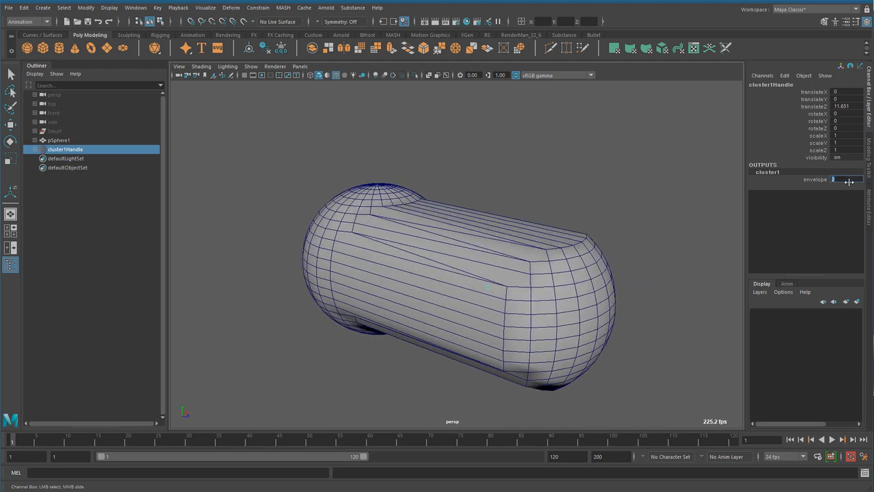
pyautogui.click(816, 180)
pyautogui.rightClick(815, 179)
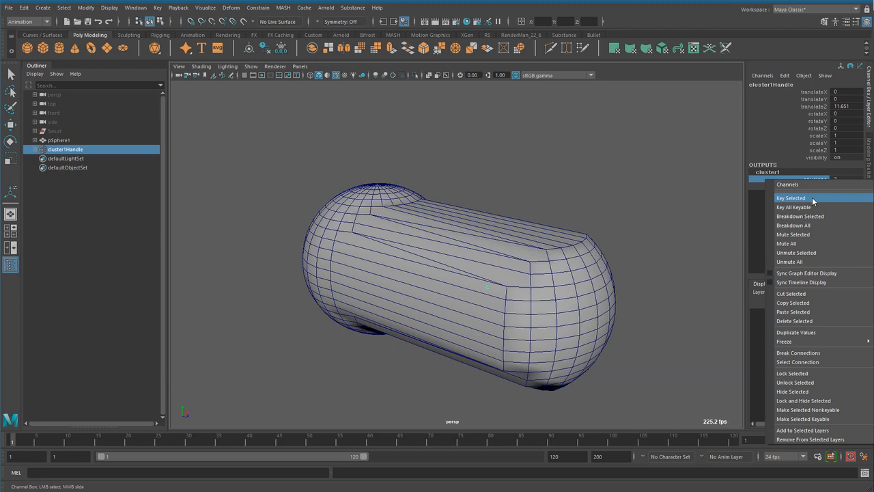
pyautogui.click(753, 197)
pyautogui.doubleClick(845, 178)
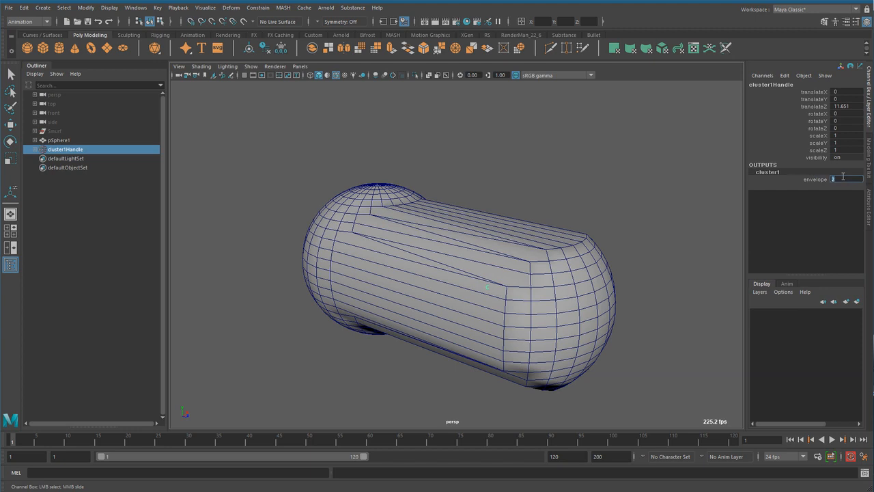
pyautogui.write('1')
pyautogui.press('Return')
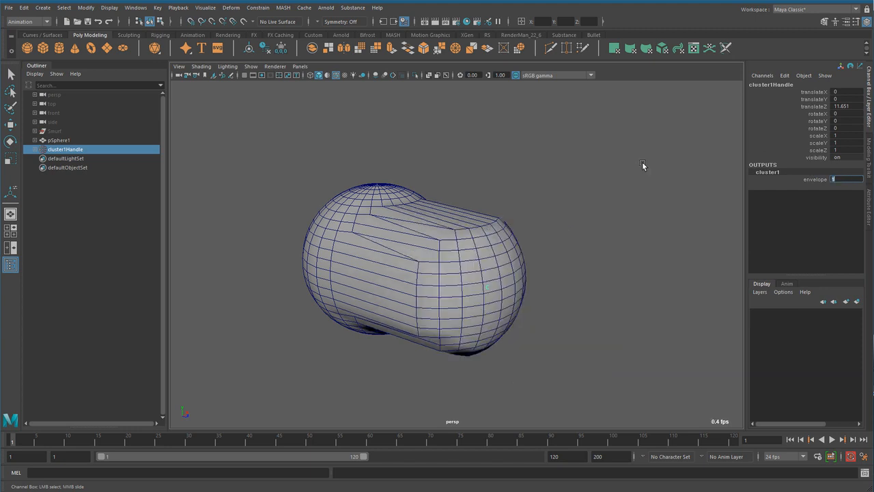
# - Move the cluster handle further along Z, to a translateZ of about 14.7
pyautogui.click(812, 107)
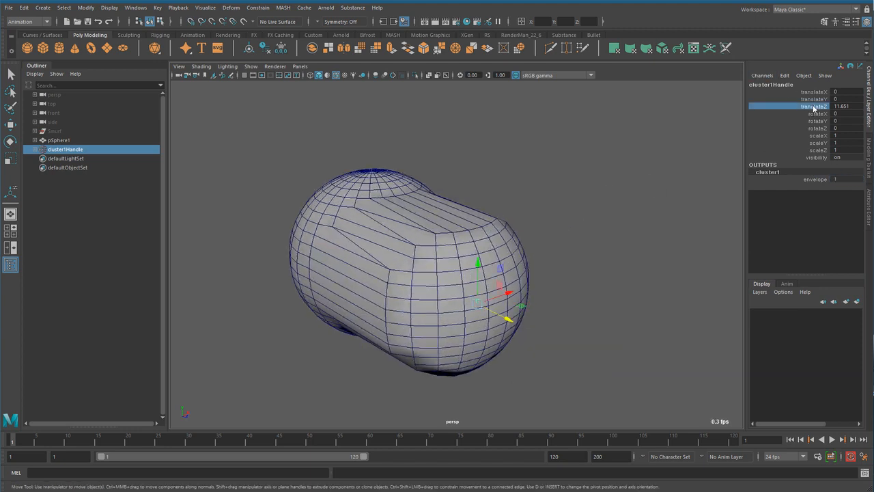
pyautogui.moveTo(485, 334); pyautogui.dragTo(505, 357)
pyautogui.hotkey('ctrl', 'z')
pyautogui.keyDown('alt'); pyautogui.moveTo(444, 363); pyautogui.dragTo(568, 344); pyautogui.keyUp('alt')
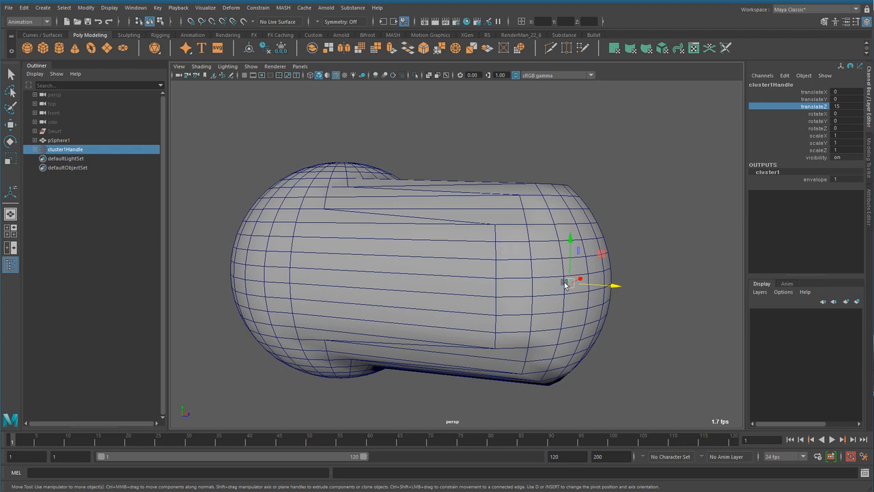
pyautogui.moveTo(614, 285); pyautogui.dragTo(530, 329)
pyautogui.keyDown('alt'); pyautogui.moveTo(530, 328); pyautogui.dragTo(447, 323, button='right'); pyautogui.keyUp('alt')
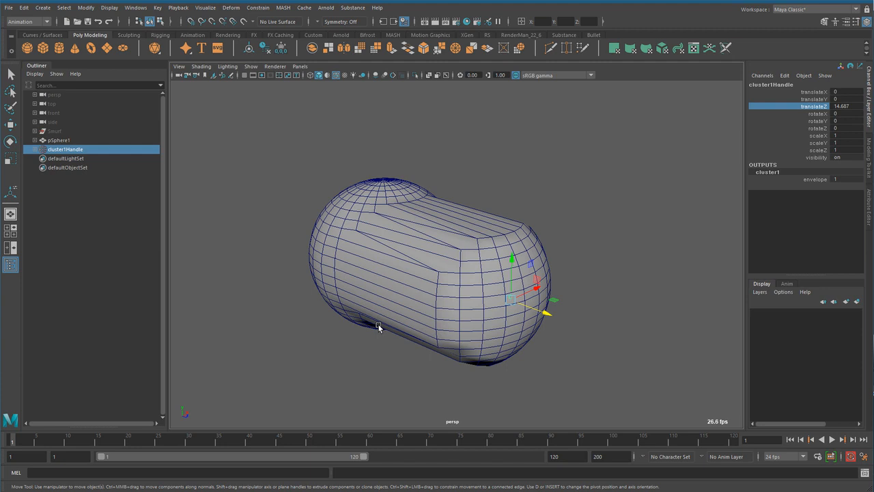
pyautogui.keyDown('alt'); pyautogui.moveTo(341, 314); pyautogui.dragTo(359, 256); pyautogui.keyUp('alt')
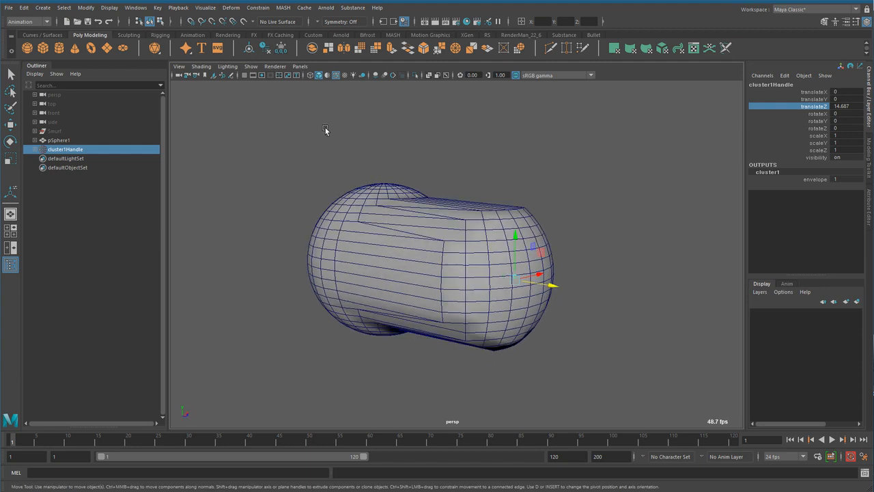
# - Activate the Edit Membership Tool for cluster1Handle and check its member vertices from several angles
pyautogui.click(232, 7)
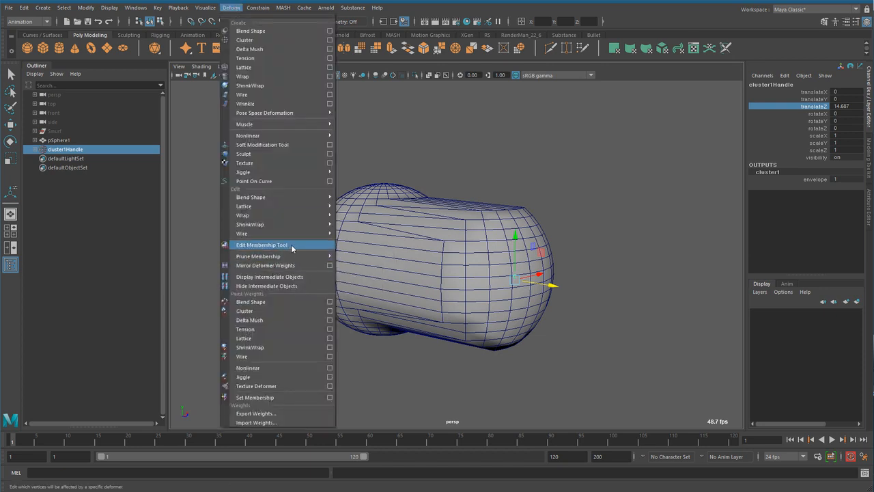
pyautogui.click(483, 132)
pyautogui.press('r')
pyautogui.keyDown('alt'); pyautogui.moveTo(369, 209); pyautogui.dragTo(436, 264); pyautogui.keyUp('alt')
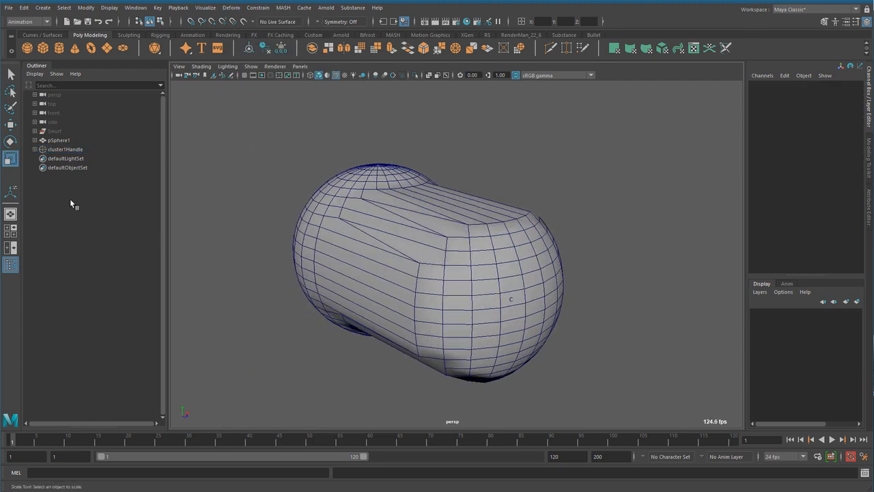
pyautogui.click(69, 152)
pyautogui.click(231, 7)
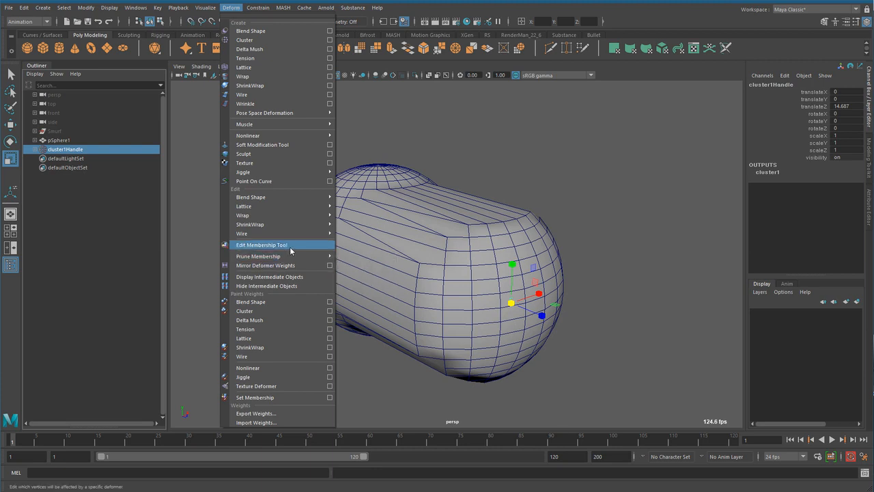
pyautogui.click(291, 250)
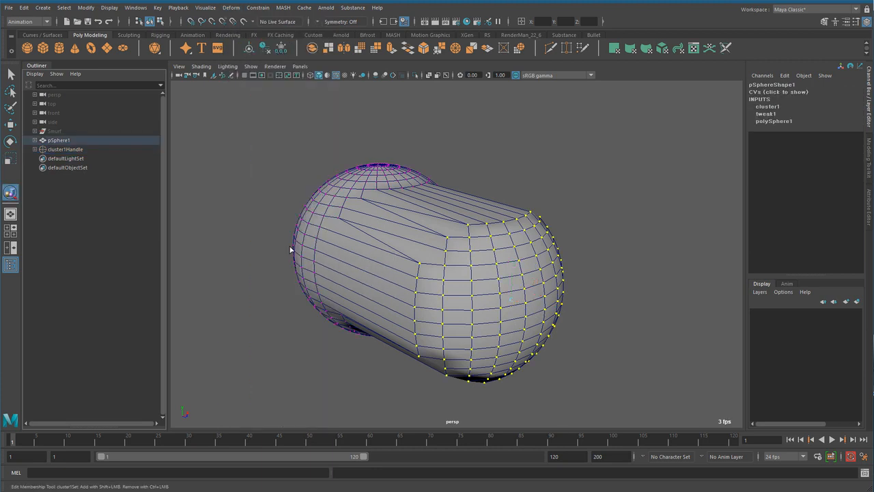
pyautogui.keyDown('alt'); pyautogui.moveTo(495, 310); pyautogui.dragTo(440, 321); pyautogui.keyUp('alt')
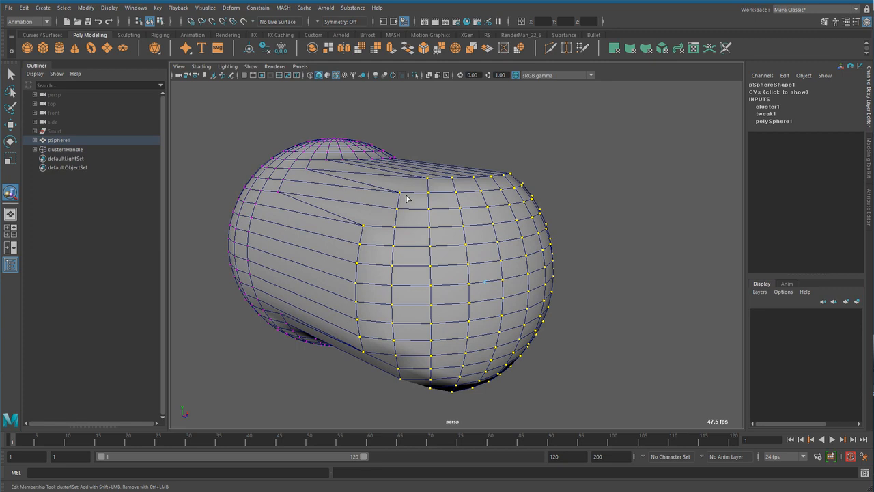
pyautogui.keyDown('alt'); pyautogui.moveTo(396, 283); pyautogui.dragTo(386, 251); pyautogui.keyUp('alt')
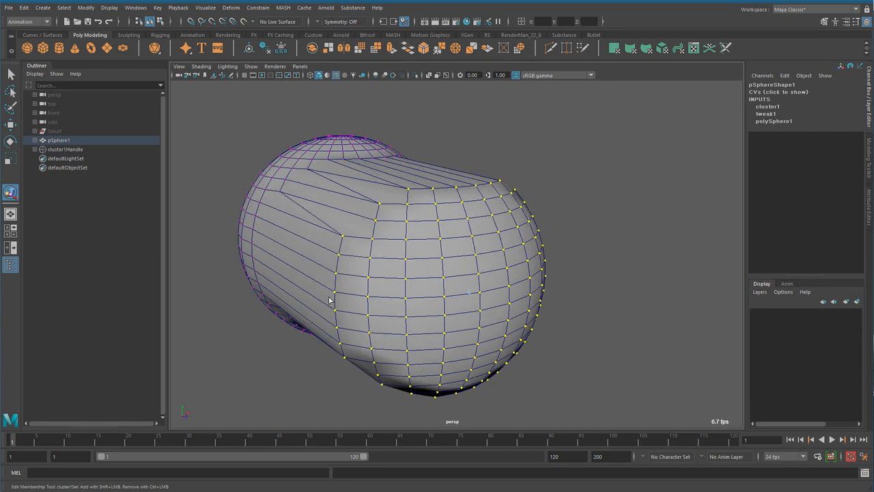
pyautogui.keyDown('alt'); pyautogui.moveTo(462, 372); pyautogui.dragTo(383, 298); pyautogui.keyUp('alt')
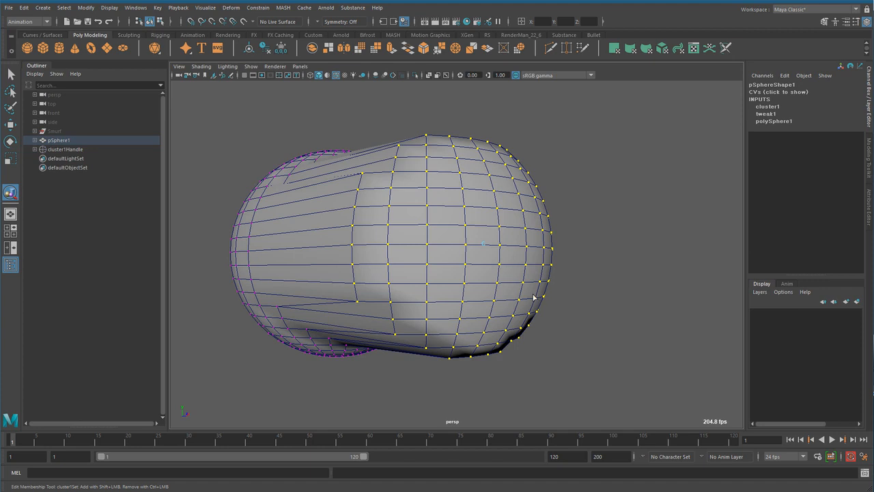
pyautogui.keyDown('alt'); pyautogui.moveTo(511, 312); pyautogui.dragTo(434, 319); pyautogui.keyUp('alt')
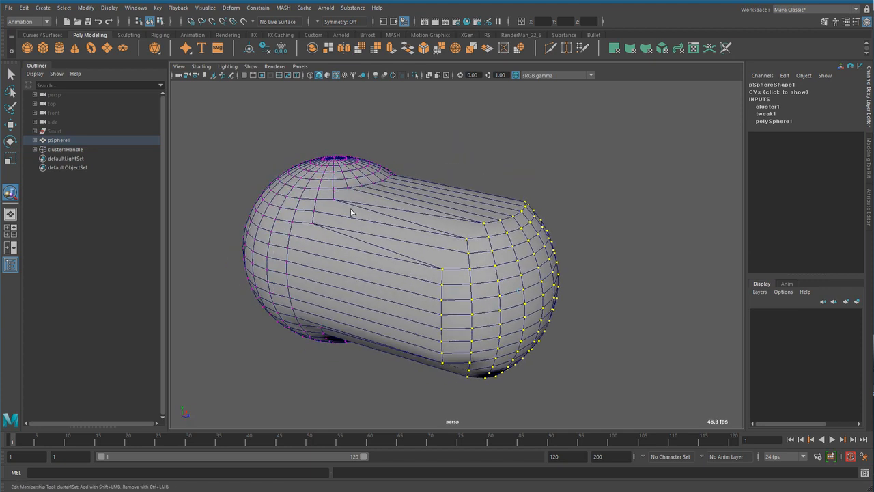
# - Add vertices along the upper border of the sphere's unstretched side to cluster1, singly and as a small group
pyautogui.keyDown('alt'); pyautogui.moveTo(391, 255); pyautogui.dragTo(449, 274); pyautogui.keyUp('alt')
pyautogui.scroll(2, 450, 274)
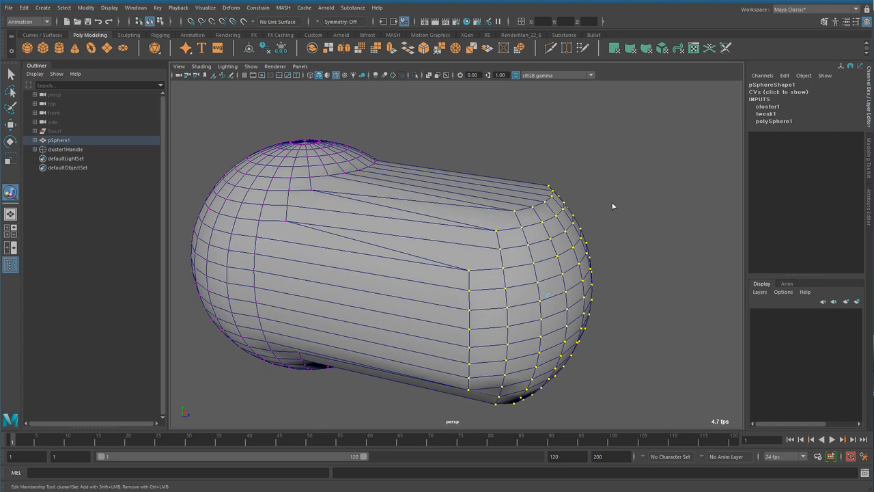
pyautogui.keyDown('alt'); pyautogui.moveTo(433, 205); pyautogui.dragTo(354, 232); pyautogui.keyUp('alt')
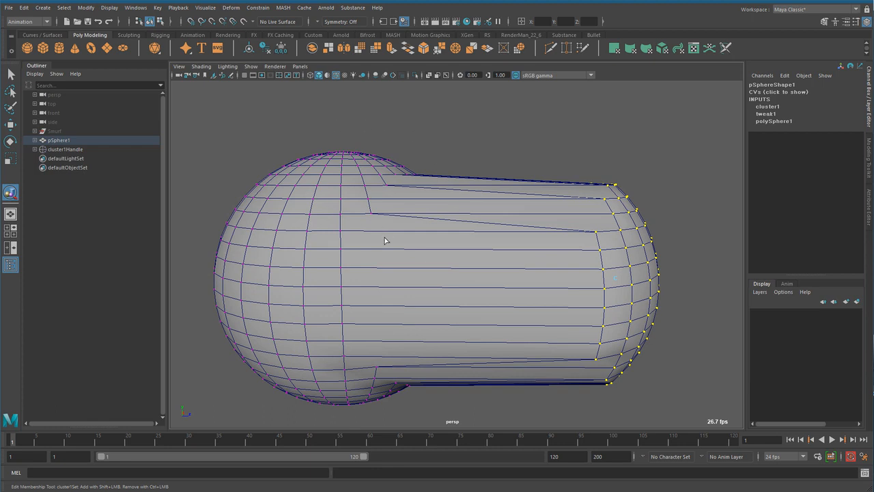
pyautogui.keyDown('alt'); pyautogui.moveTo(386, 234); pyautogui.dragTo(369, 253); pyautogui.keyUp('alt')
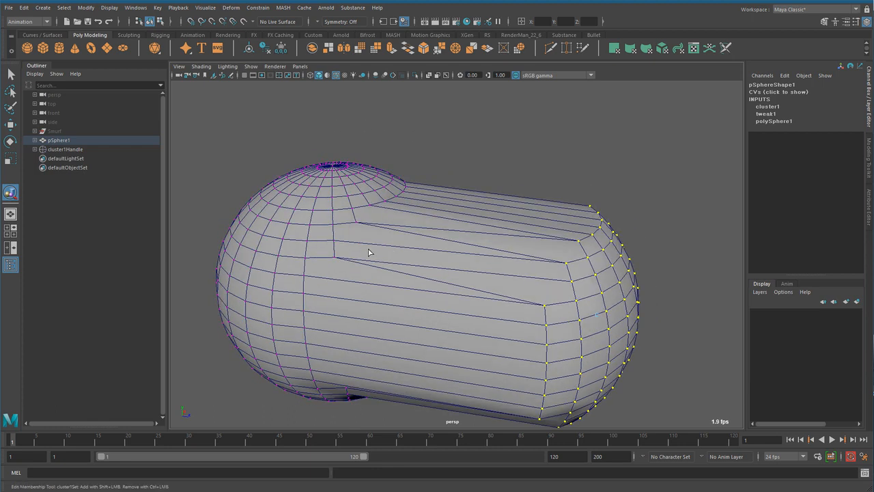
pyautogui.keyDown('shift'); pyautogui.click(335, 257); pyautogui.keyUp('shift')
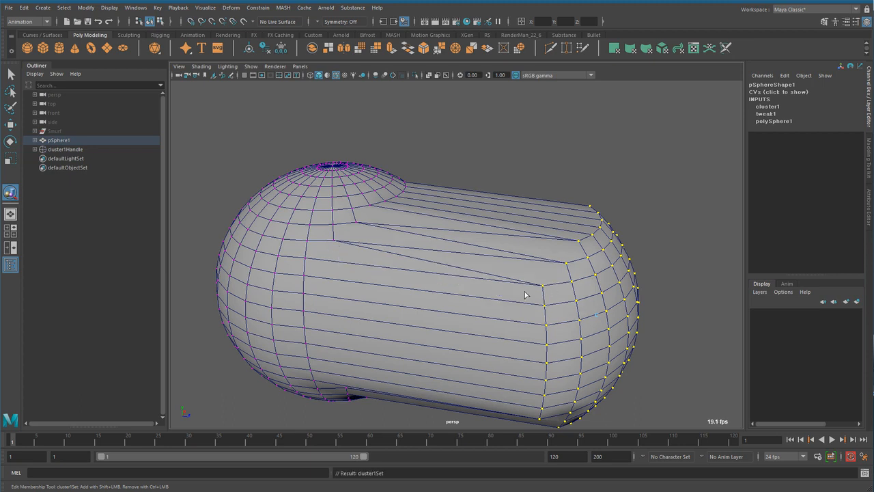
pyautogui.keyDown('shift'); pyautogui.click(334, 243); pyautogui.keyUp('shift')
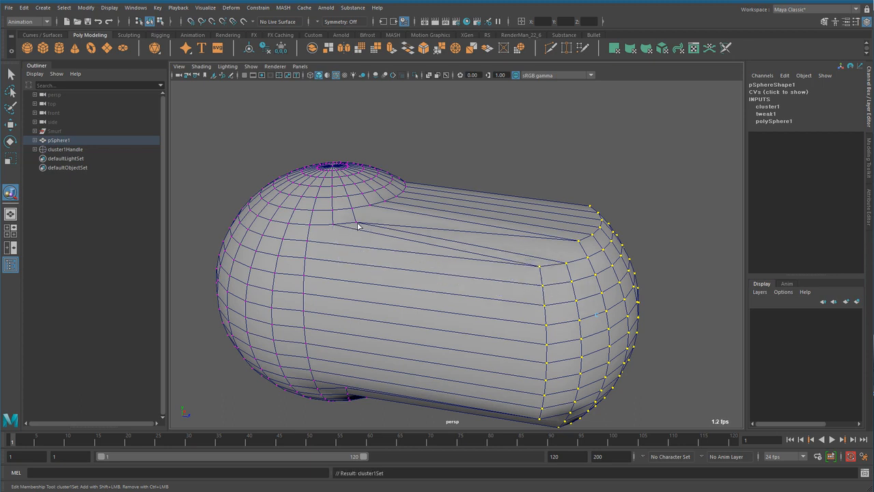
pyautogui.keyDown('shift'); pyautogui.click(357, 224); pyautogui.keyUp('shift')
pyautogui.keyDown('shift'); pyautogui.moveTo(327, 191); pyautogui.dragTo(373, 239); pyautogui.keyUp('shift')
# - Remove the vertices around the gap on the sphere's opposite side from cluster1
pyautogui.keyDown('alt'); pyautogui.moveTo(618, 242); pyautogui.dragTo(393, 288); pyautogui.keyUp('alt')
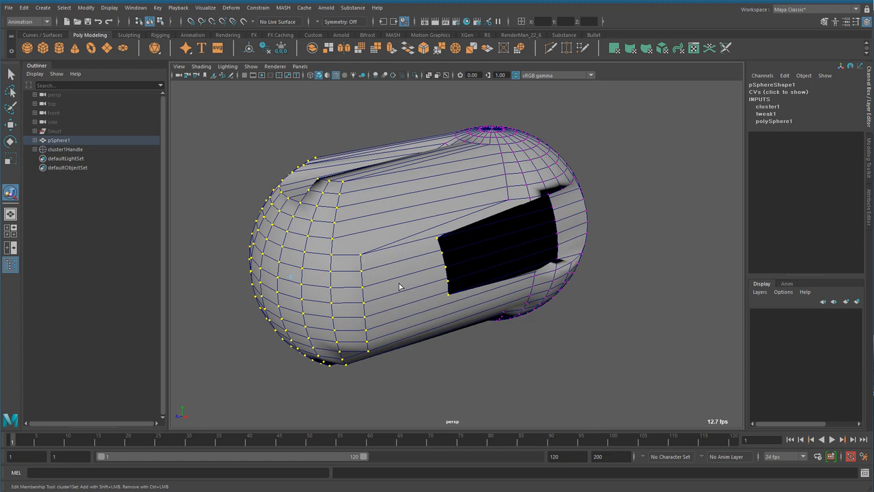
pyautogui.keyDown('ctrl'); pyautogui.click(438, 238); pyautogui.keyUp('ctrl')
pyautogui.keyDown('ctrl'); pyautogui.moveTo(435, 243); pyautogui.dragTo(462, 303); pyautogui.keyUp('ctrl')
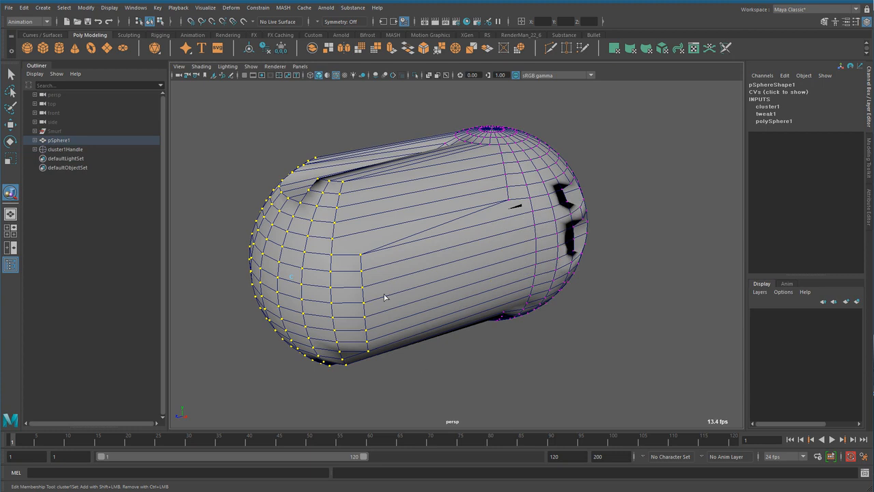
pyautogui.keyDown('alt'); pyautogui.moveTo(384, 305); pyautogui.dragTo(372, 243); pyautogui.keyUp('alt')
pyautogui.hotkey('ctrl', 'z')
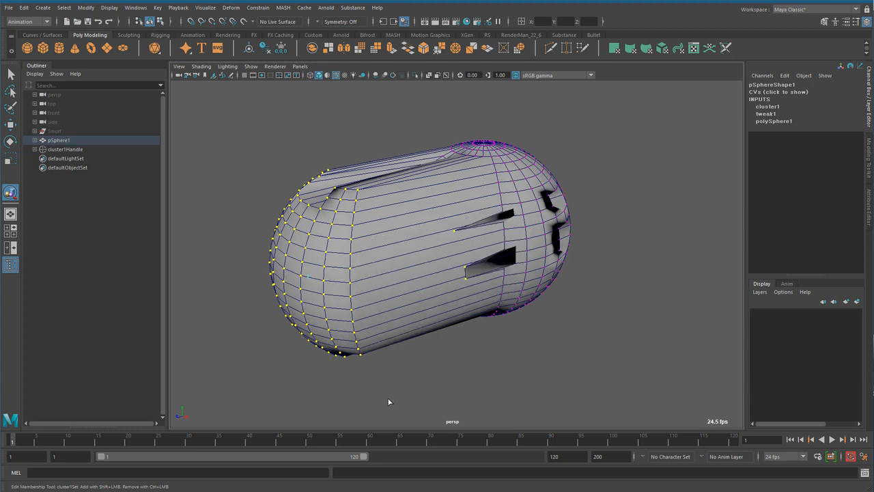
pyautogui.hotkey('shift', 'z')
pyautogui.keyDown('alt'); pyautogui.moveTo(498, 309); pyautogui.dragTo(612, 297); pyautogui.keyUp('alt')
pyautogui.keyDown('ctrl'); pyautogui.moveTo(488, 223); pyautogui.dragTo(524, 243); pyautogui.keyUp('ctrl')
# - Add a block of vertices from the middle of the sphere's stationary side to cluster1
pyautogui.keyDown('alt'); pyautogui.moveTo(613, 289); pyautogui.dragTo(418, 292); pyautogui.keyUp('alt')
pyautogui.keyDown('shift'); pyautogui.moveTo(305, 236); pyautogui.dragTo(356, 322); pyautogui.keyUp('shift')
pyautogui.keyDown('alt'); pyautogui.moveTo(355, 321); pyautogui.dragTo(355, 322, button='right'); pyautogui.keyUp('alt')
pyautogui.scroll(5, 446, 321)
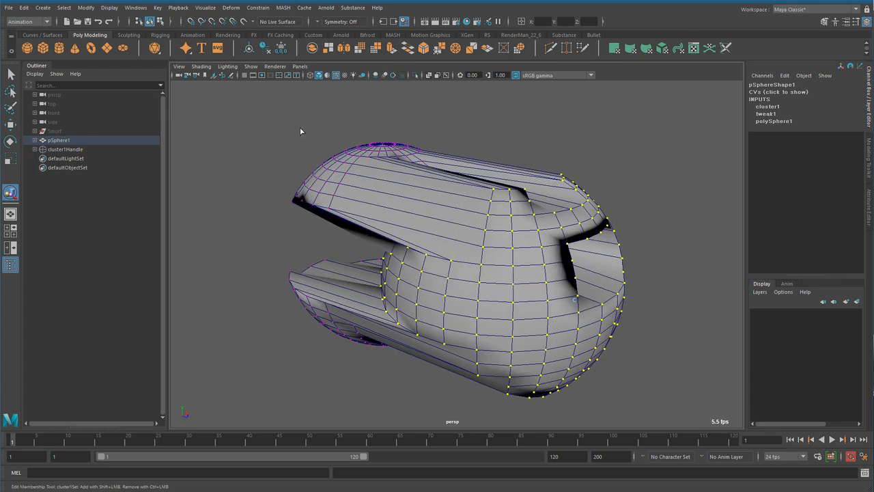
# - Restart the Edit Membership Tool and try removing all of the sphere's vertices from cluster1
pyautogui.click(233, 7)
pyautogui.moveTo(296, 225)
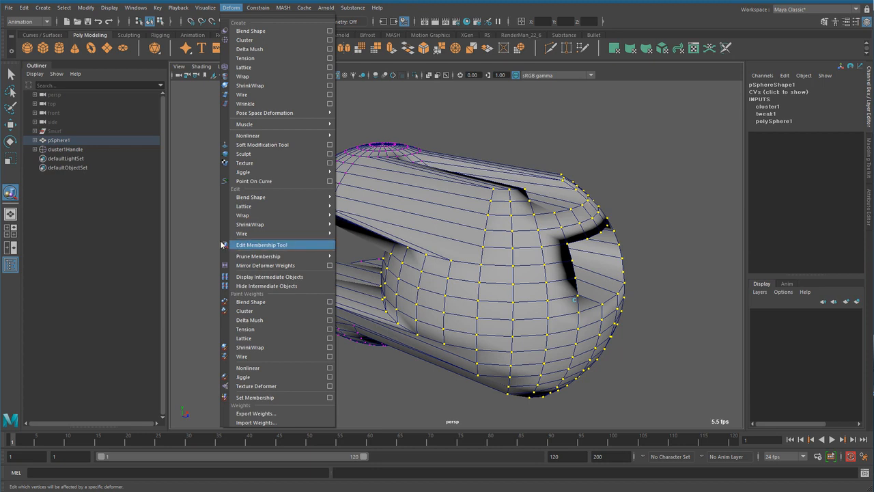
pyautogui.click(299, 245)
pyautogui.keyDown('alt'); pyautogui.moveTo(605, 150); pyautogui.dragTo(485, 215, button='right'); pyautogui.keyUp('alt')
pyautogui.keyDown('alt'); pyautogui.moveTo(486, 214); pyautogui.dragTo(509, 245); pyautogui.keyUp('alt')
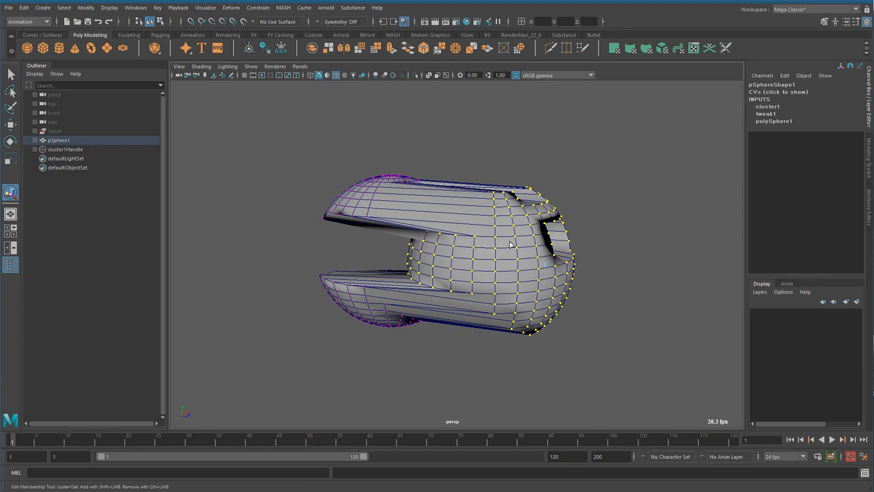
pyautogui.keyDown('ctrl'); pyautogui.moveTo(269, 113); pyautogui.dragTo(662, 400); pyautogui.keyUp('ctrl')
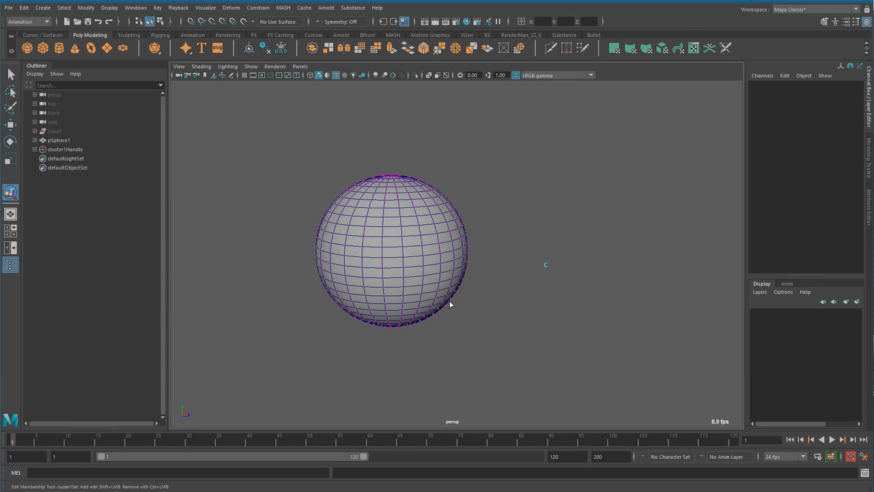
pyautogui.hotkey('ctrl', 'z')
pyautogui.moveTo(481, 343)
pyautogui.keyDown('alt'); pyautogui.mouseDown()
pyautogui.moveTo(465, 339)
pyautogui.moveTo(475, 344)
pyautogui.mouseUp(); pyautogui.keyUp('alt')
pyautogui.hotkey('ctrl', 'z')
# - Add all of the sphere's vertices to cluster1 and remove those of its upper and lower caps
pyautogui.moveTo(291, 129); pyautogui.dragTo(658, 386)
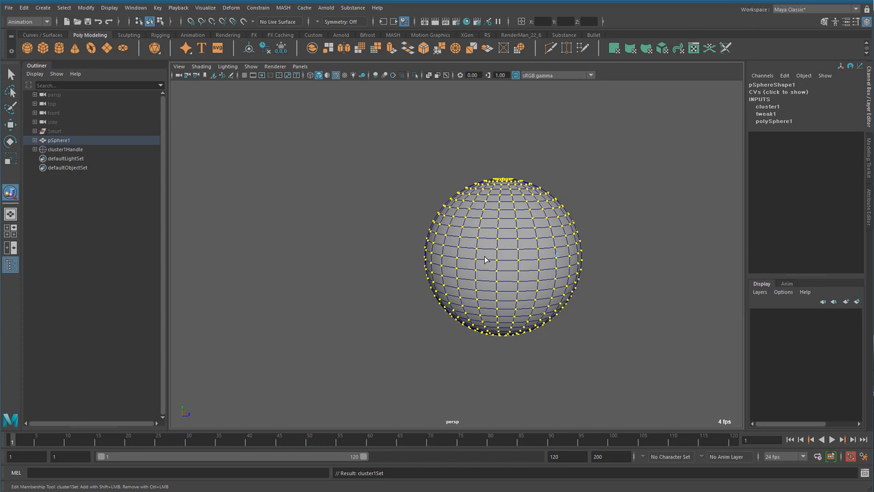
pyautogui.keyDown('ctrl'); pyautogui.moveTo(396, 132); pyautogui.dragTo(586, 213); pyautogui.keyUp('ctrl')
pyautogui.keyDown('ctrl'); pyautogui.moveTo(601, 353); pyautogui.dragTo(324, 289); pyautogui.keyUp('ctrl')
# - Examine the split sphere's member vertices from several angles and view the cluster1 envelope attribute
pyautogui.keyDown('alt'); pyautogui.moveTo(487, 234); pyautogui.dragTo(491, 281); pyautogui.keyUp('alt')
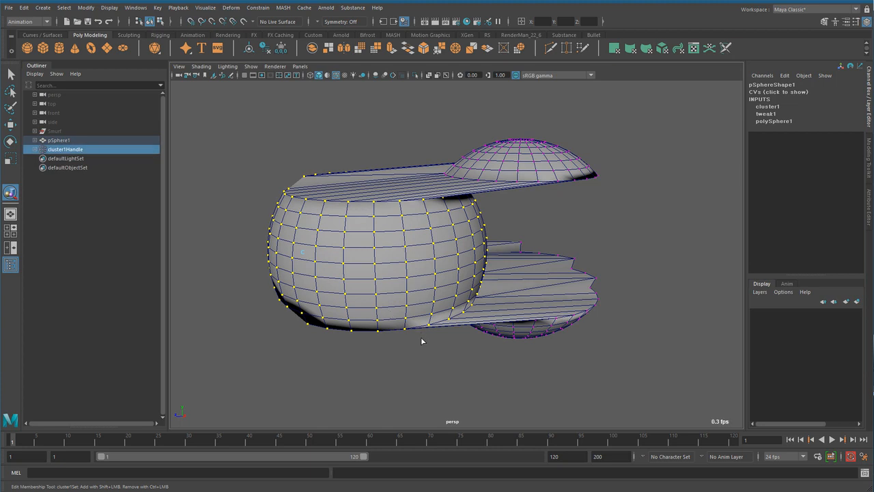
pyautogui.keyDown('alt'); pyautogui.moveTo(319, 324); pyautogui.dragTo(399, 323); pyautogui.keyUp('alt')
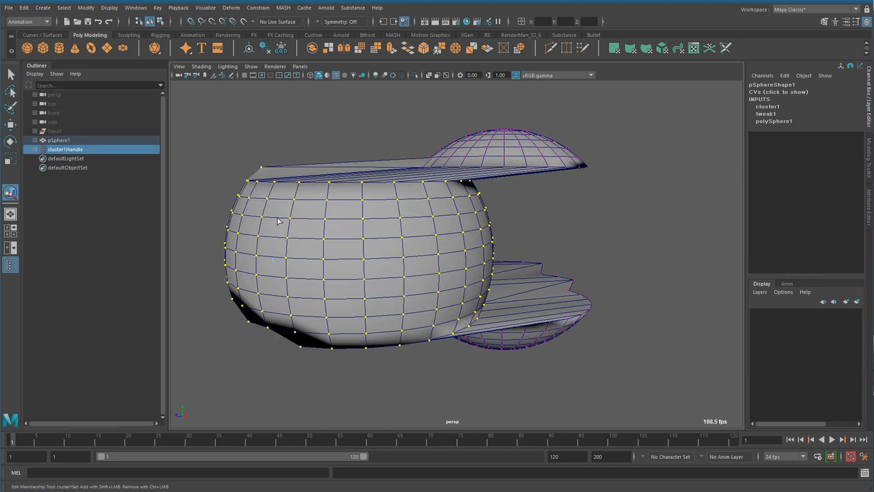
pyautogui.keyDown('alt'); pyautogui.moveTo(305, 262); pyautogui.dragTo(578, 199); pyautogui.keyUp('alt')
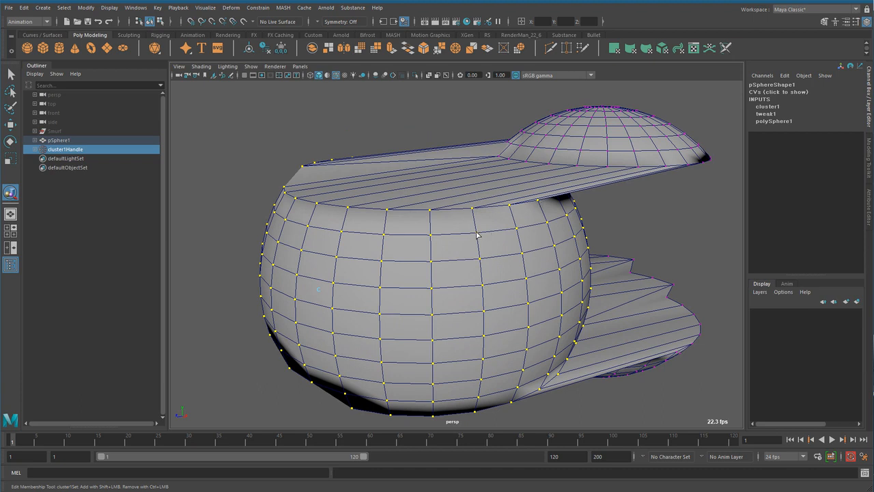
pyautogui.keyDown('alt'); pyautogui.moveTo(476, 234); pyautogui.dragTo(416, 313); pyautogui.keyUp('alt')
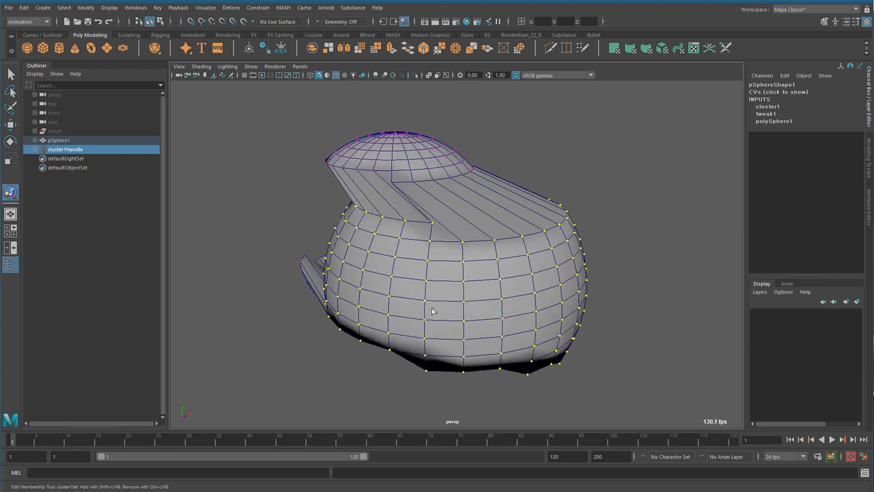
pyautogui.click(500, 233)
pyautogui.click(774, 107)
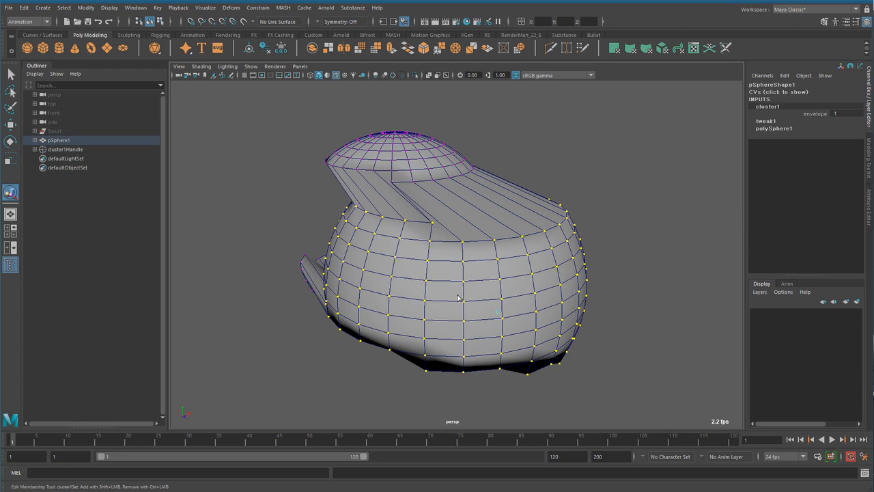
pyautogui.keyDown('alt'); pyautogui.moveTo(474, 307); pyautogui.dragTo(469, 277); pyautogui.keyUp('alt')
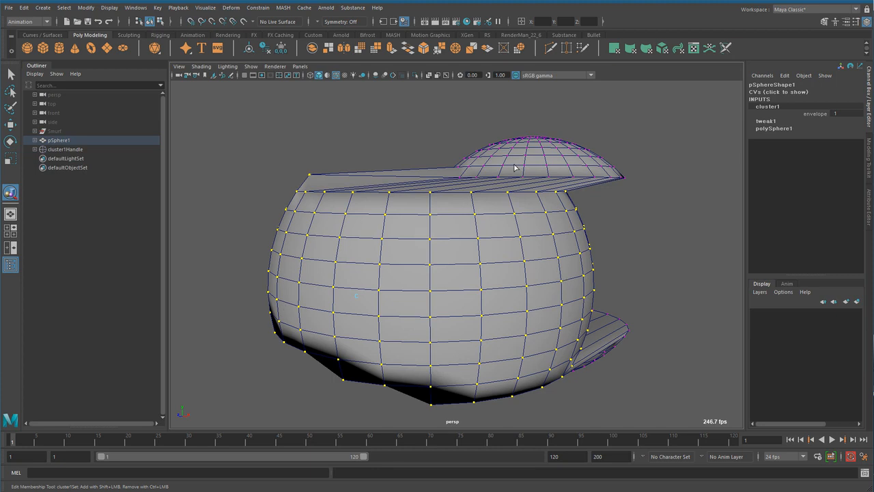
pyautogui.keyDown('alt'); pyautogui.moveTo(594, 269); pyautogui.dragTo(507, 332); pyautogui.keyUp('alt')
# - Leave the membership editing and delete pSphere1 together with cluster1Handle
pyautogui.click(614, 233)
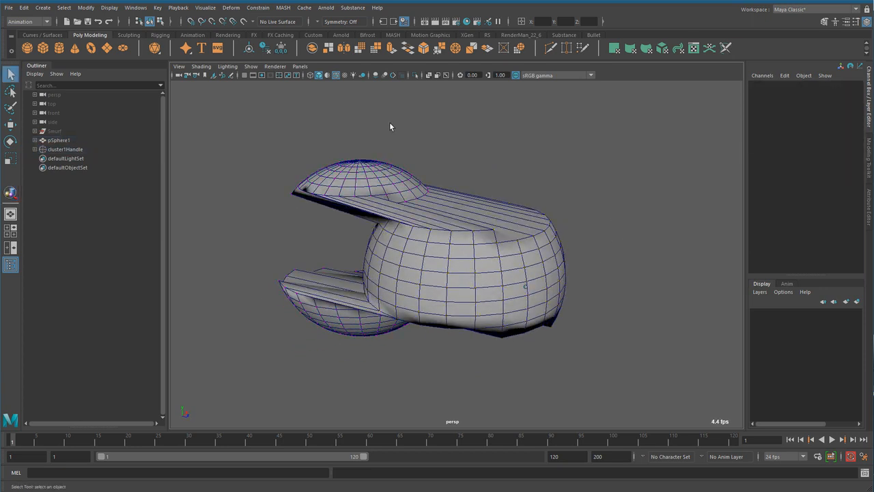
pyautogui.click(68, 141)
pyautogui.keyDown('ctrl'); pyautogui.click(80, 149); pyautogui.keyUp('ctrl')
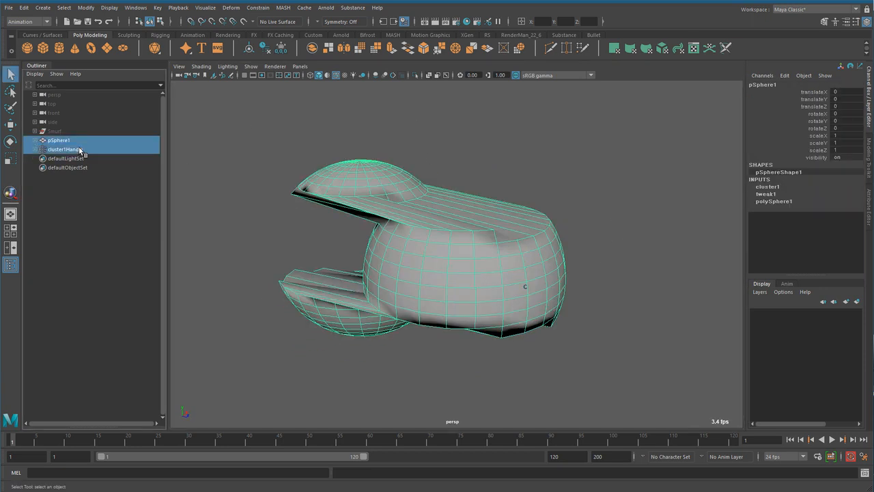
pyautogui.press('Delete')
# - Create a polygon plane and set its width and height to 45.7
pyautogui.keyDown('shift'); pyautogui.moveTo(364, 228); pyautogui.dragTo(295, 195, button='right'); pyautogui.keyUp('shift')
pyautogui.click(802, 188)
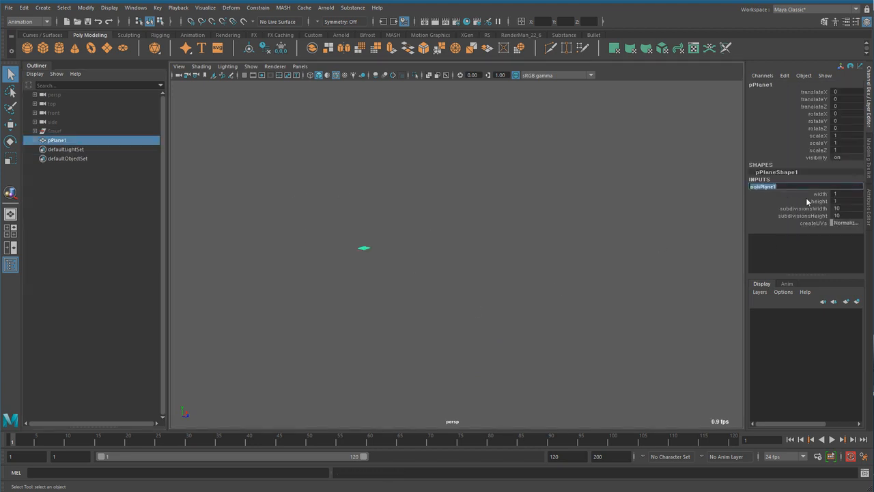
pyautogui.moveTo(802, 195); pyautogui.dragTo(820, 202)
pyautogui.moveTo(530, 293); pyautogui.dragTo(642, 332, button='middle')
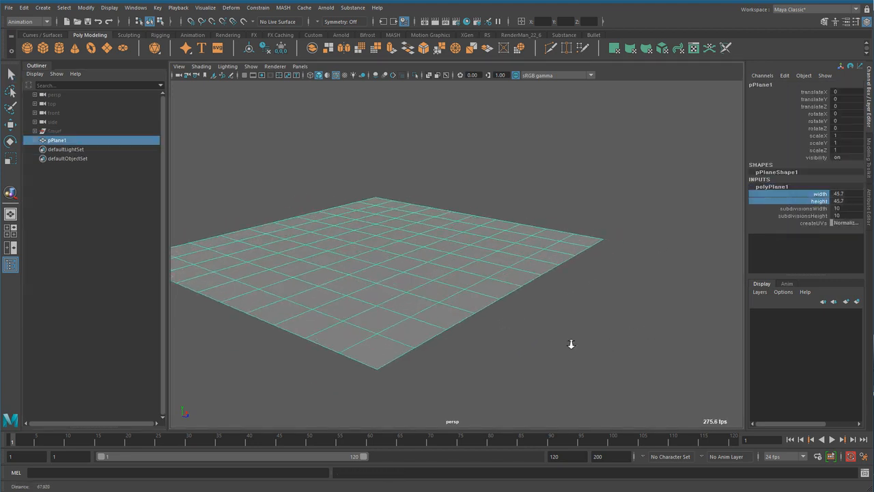
# - Increase the plane's subdivisionsWidth and subdivisionsHeight to get a denser grid
pyautogui.keyDown('alt'); pyautogui.moveTo(613, 341); pyautogui.dragTo(558, 358); pyautogui.keyUp('alt')
pyautogui.keyDown('alt'); pyautogui.moveTo(558, 358); pyautogui.dragTo(621, 373, button='middle'); pyautogui.keyUp('alt')
pyautogui.click(795, 209)
pyautogui.moveTo(796, 213); pyautogui.dragTo(797, 216)
pyautogui.moveTo(470, 291); pyautogui.dragTo(564, 308, button='middle')
pyautogui.keyDown('alt'); pyautogui.moveTo(565, 308); pyautogui.dragTo(481, 311); pyautogui.keyUp('alt')
# - Select an irregular, star-like patch of faces in the middle of the plane with the Lasso tool
pyautogui.press('q')
pyautogui.moveTo(383, 212); pyautogui.dragTo(386, 237, button='right')
pyautogui.keyDown('alt'); pyautogui.moveTo(429, 254); pyautogui.dragTo(418, 254); pyautogui.keyUp('alt')
pyautogui.click(10, 90)
pyautogui.moveTo(428, 191)
pyautogui.mouseDown()
pyautogui.moveTo(358, 202)
pyautogui.moveTo(350, 280)
pyautogui.moveTo(482, 310)
pyautogui.moveTo(505, 232)
pyautogui.moveTo(461, 170)
pyautogui.moveTo(455, 175)
pyautogui.mouseUp()
pyautogui.moveTo(390, 264)
pyautogui.keyDown('alt'); pyautogui.mouseDown()
pyautogui.moveTo(403, 283)
pyautogui.moveTo(494, 283)
pyautogui.moveTo(430, 287)
pyautogui.mouseUp(); pyautogui.keyUp('alt')
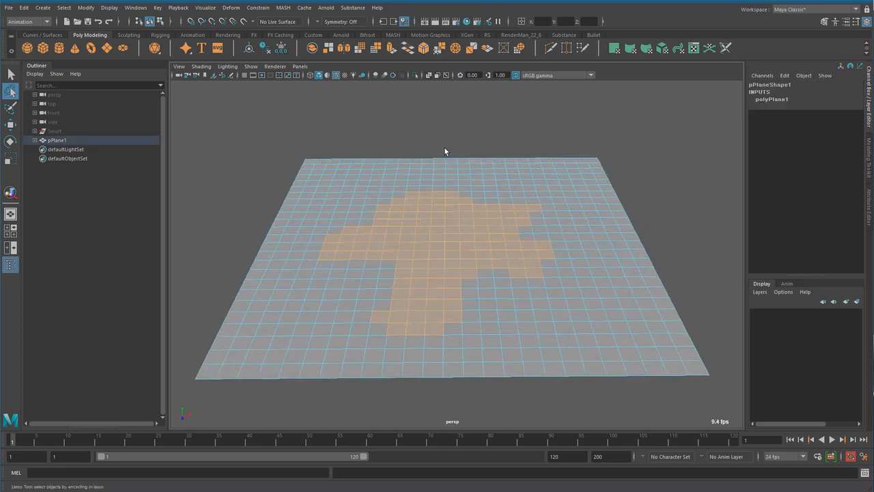
pyautogui.press('q')
pyautogui.keyDown('alt'); pyautogui.moveTo(399, 184); pyautogui.dragTo(308, 150); pyautogui.keyUp('alt')
# - Create a cluster from the selected faces with Relative mode off and an envelope of 1.000
pyautogui.click(231, 8)
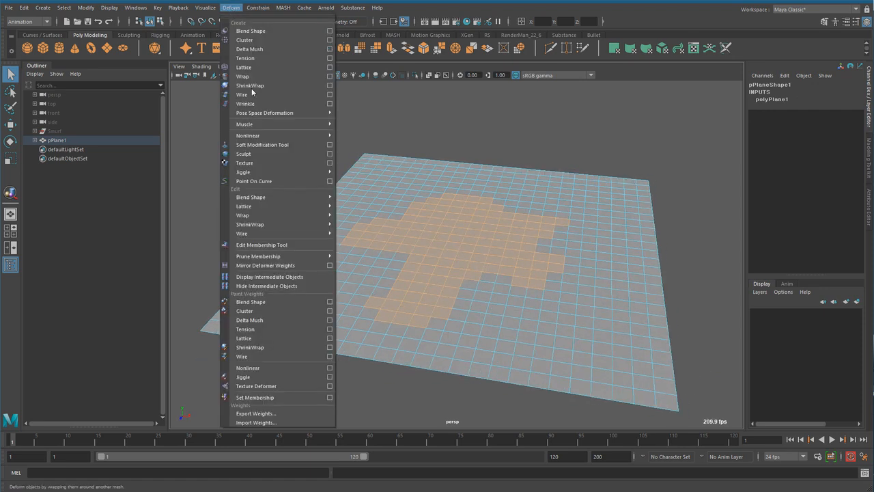
pyautogui.click(330, 40)
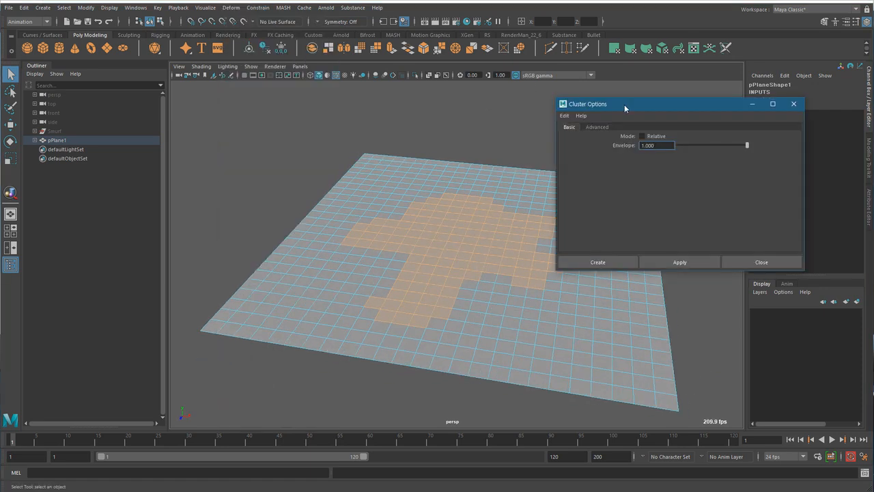
pyautogui.moveTo(711, 121)
pyautogui.mouseDown()
pyautogui.moveTo(631, 123)
pyautogui.moveTo(714, 122)
pyautogui.mouseUp()
pyautogui.press('Return')
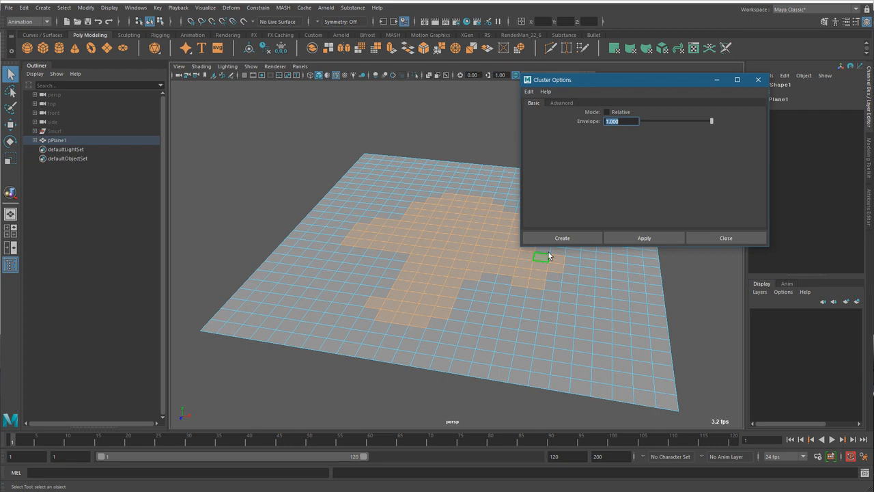
pyautogui.click(659, 239)
pyautogui.click(692, 240)
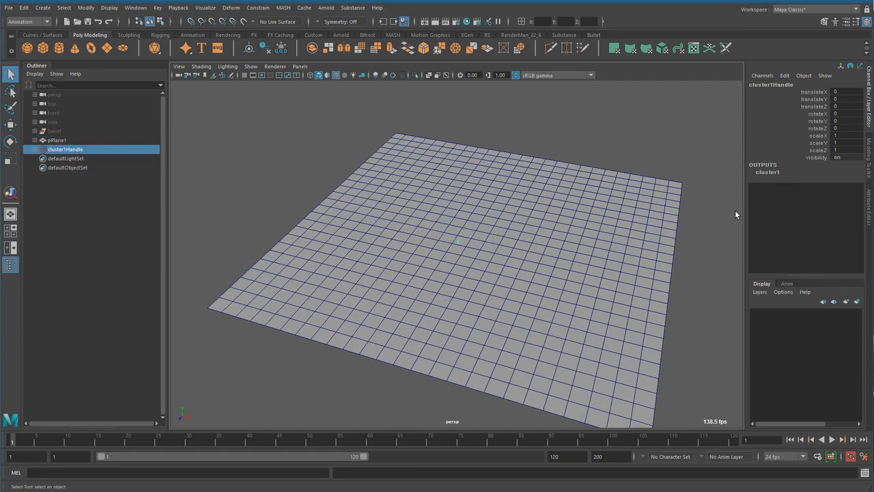
# - Raise cluster1Handle above the plane to a translateY of 12.733
pyautogui.click(767, 172)
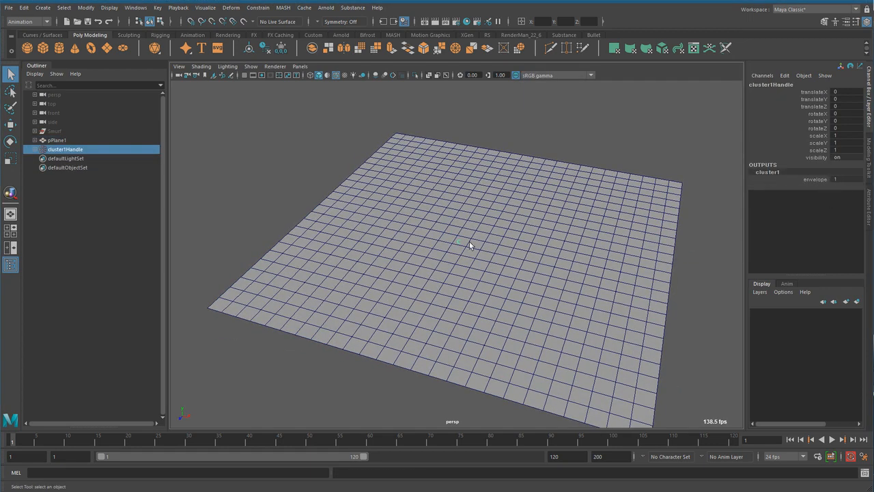
pyautogui.click(83, 140)
pyautogui.click(81, 149)
pyautogui.press('w')
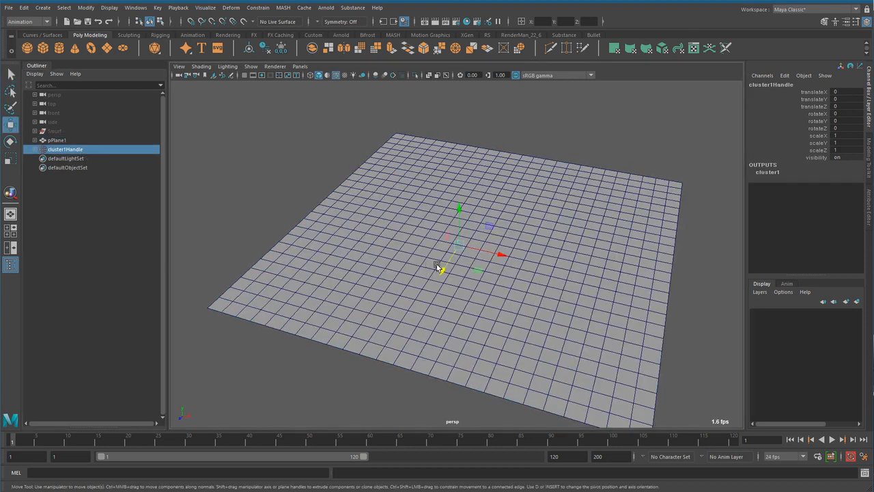
pyautogui.moveTo(457, 203); pyautogui.dragTo(439, 102)
# - Examine the raised cluster region and its side walls from several angles
pyautogui.scroll(-1, 460, 256)
pyautogui.keyDown('alt'); pyautogui.moveTo(460, 256); pyautogui.dragTo(406, 220); pyautogui.keyUp('alt')
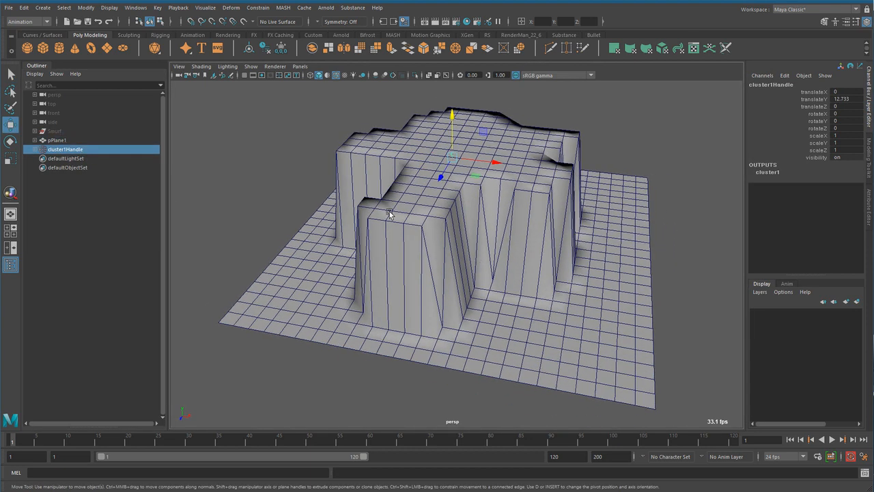
pyautogui.keyDown('alt'); pyautogui.moveTo(469, 189); pyautogui.dragTo(509, 274); pyautogui.keyUp('alt')
pyautogui.keyDown('alt'); pyautogui.moveTo(510, 274); pyautogui.dragTo(560, 280, button='right'); pyautogui.keyUp('alt')
pyautogui.keyDown('alt'); pyautogui.moveTo(560, 281); pyautogui.dragTo(554, 293, button='middle'); pyautogui.keyUp('alt')
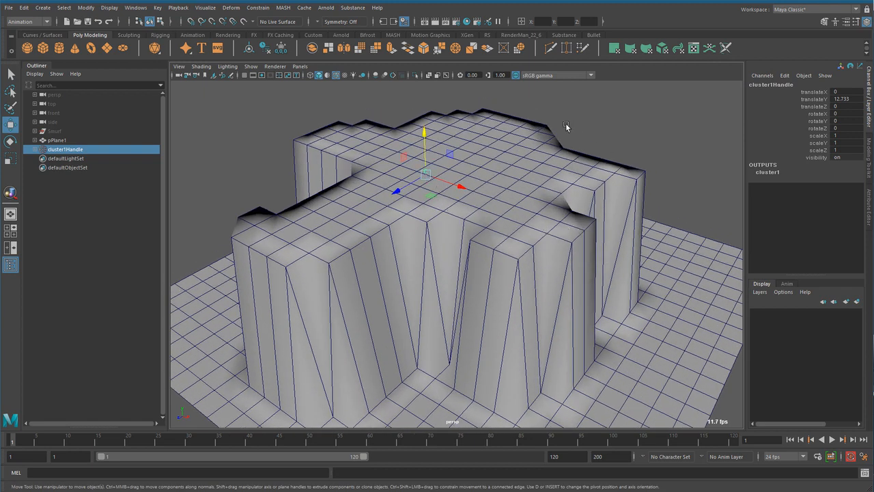
pyautogui.keyDown('alt'); pyautogui.moveTo(560, 282); pyautogui.dragTo(509, 287); pyautogui.keyUp('alt')
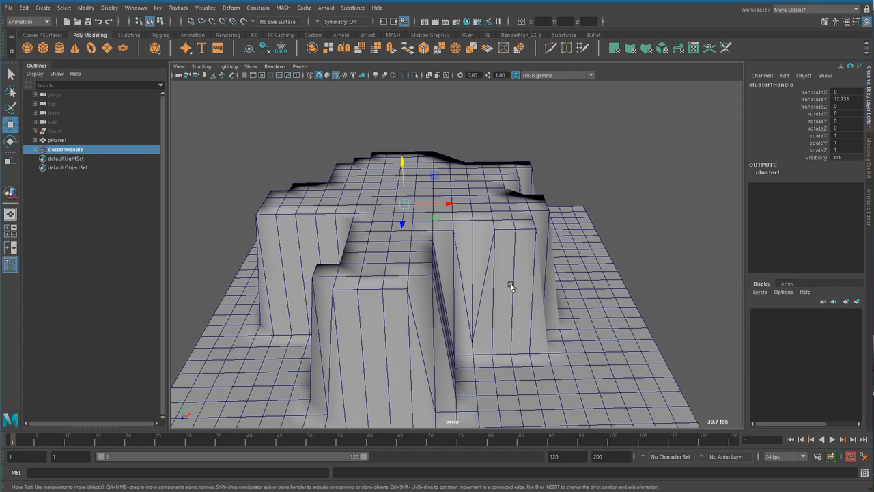
pyautogui.keyDown('alt'); pyautogui.moveTo(510, 287); pyautogui.dragTo(431, 296, button='right'); pyautogui.keyUp('alt')
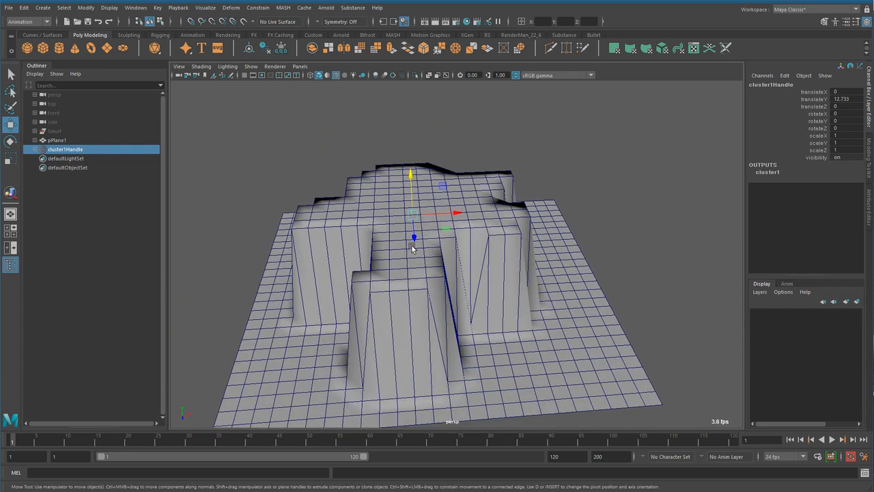
pyautogui.keyDown('alt'); pyautogui.moveTo(411, 251); pyautogui.dragTo(444, 234); pyautogui.keyUp('alt')
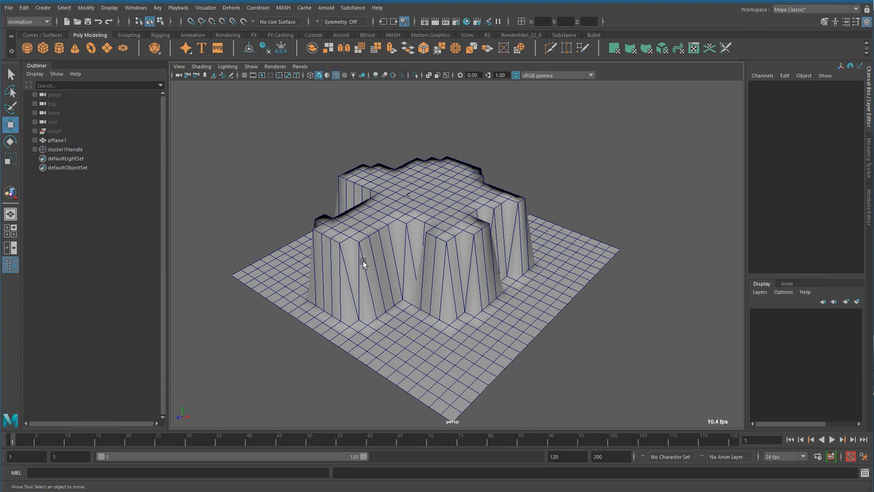
# - Activate the Paint Cluster Weights tool on pPlane1 and inspect the cluster's black-and-white weight map from several angles
pyautogui.click(233, 7)
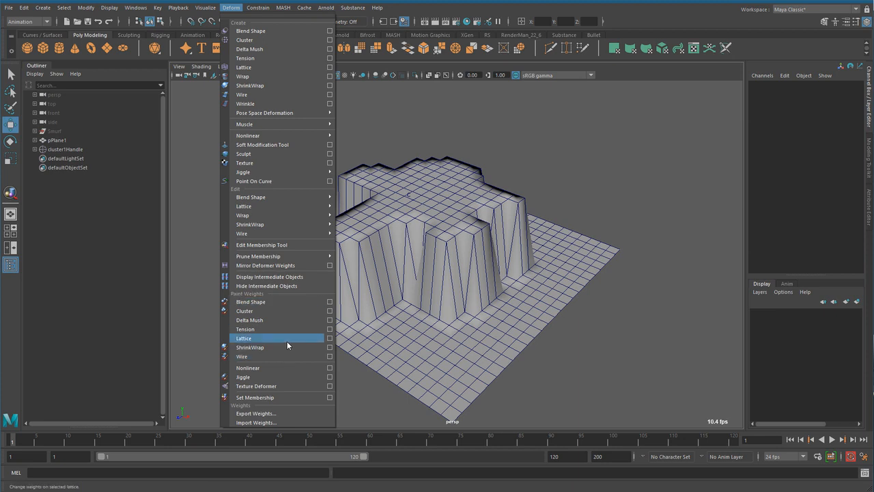
pyautogui.click(264, 311)
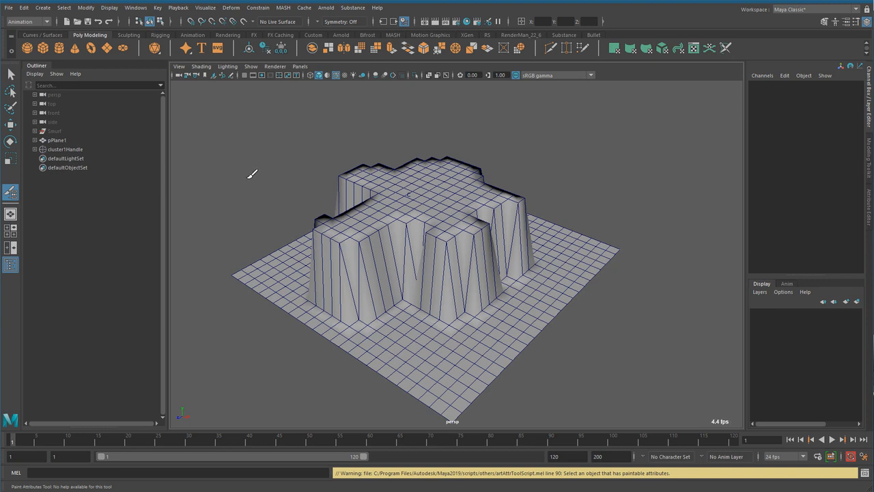
pyautogui.click(71, 140)
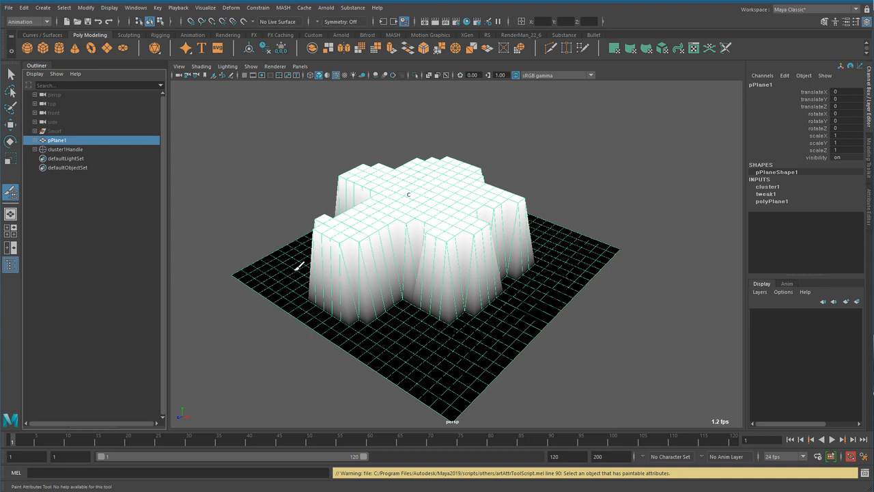
pyautogui.moveTo(481, 248)
pyautogui.keyDown('alt'); pyautogui.mouseDown()
pyautogui.moveTo(393, 289)
pyautogui.moveTo(300, 287)
pyautogui.mouseUp(); pyautogui.keyUp('alt')
pyautogui.keyDown('alt'); pyautogui.moveTo(465, 265); pyautogui.dragTo(421, 321, button='middle'); pyautogui.keyUp('alt')
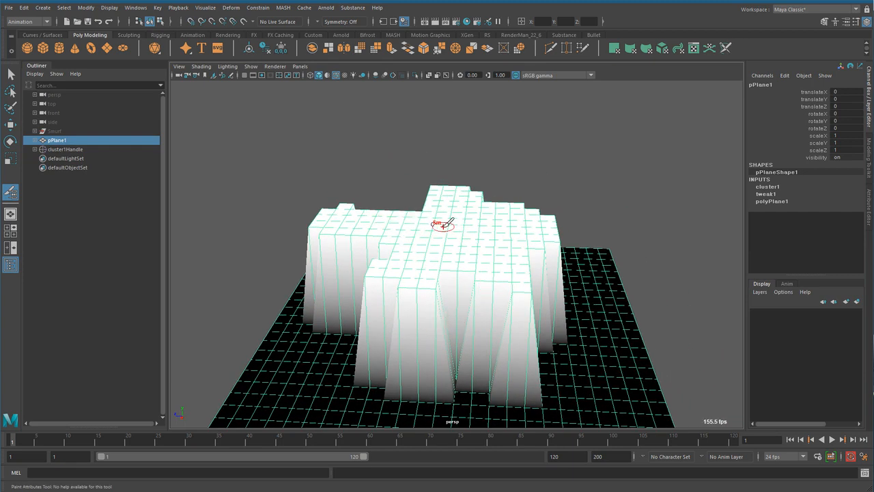
pyautogui.moveTo(517, 280)
pyautogui.keyDown('alt'); pyautogui.mouseDown()
pyautogui.moveTo(547, 311)
pyautogui.moveTo(534, 338)
pyautogui.mouseUp(); pyautogui.keyUp('alt')
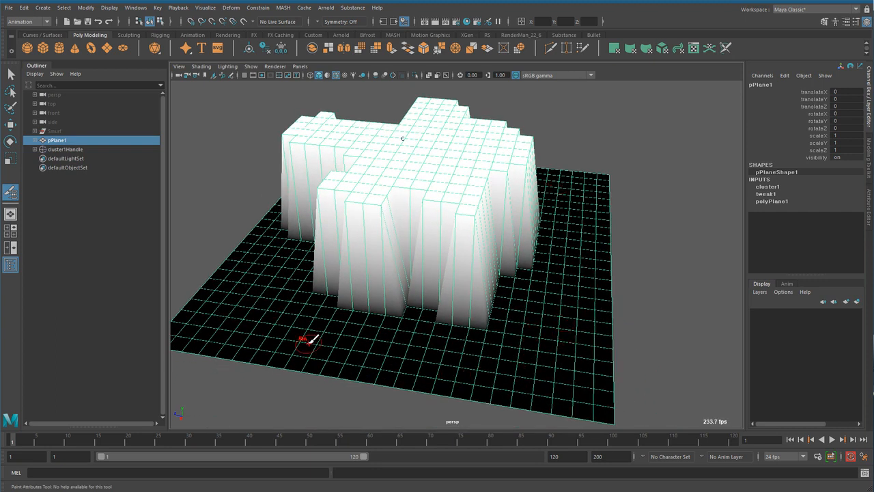
pyautogui.moveTo(318, 329)
pyautogui.keyDown('alt'); pyautogui.mouseDown()
pyautogui.moveTo(376, 347)
pyautogui.moveTo(500, 342)
pyautogui.moveTo(481, 365)
pyautogui.moveTo(469, 336)
pyautogui.moveTo(347, 332)
pyautogui.moveTo(338, 309)
pyautogui.mouseUp(); pyautogui.keyUp('alt')
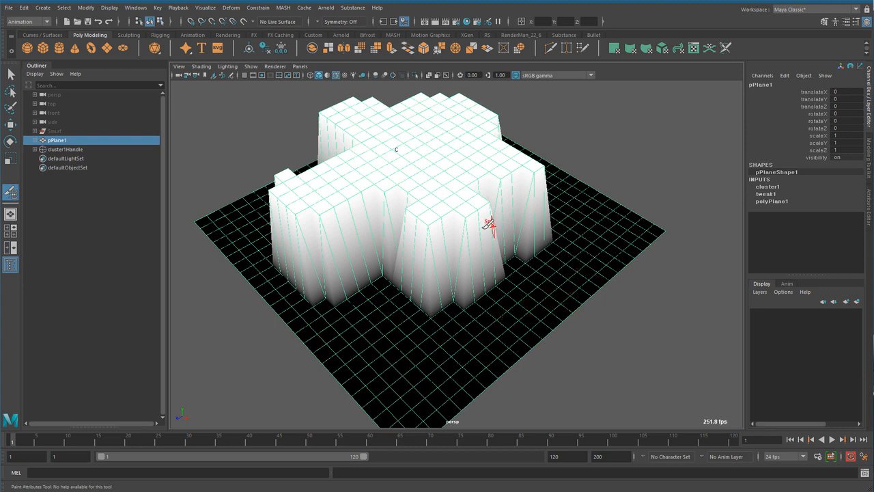
pyautogui.keyDown('alt'); pyautogui.moveTo(363, 255); pyautogui.dragTo(381, 316, button='middle'); pyautogui.keyUp('alt')
pyautogui.moveTo(380, 319)
pyautogui.keyDown('alt'); pyautogui.mouseDown()
pyautogui.moveTo(435, 318)
pyautogui.moveTo(363, 333)
pyautogui.moveTo(347, 318)
pyautogui.moveTo(426, 326)
pyautogui.mouseUp(); pyautogui.keyUp('alt')
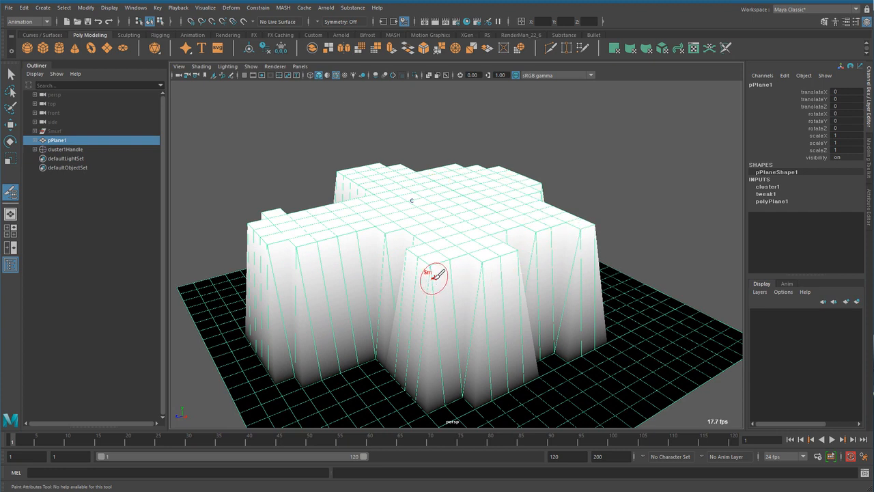
# - Open the paint tool's settings and set the cluster weight operation to Replace with a value of 0.5
pyautogui.doubleClick(9, 194)
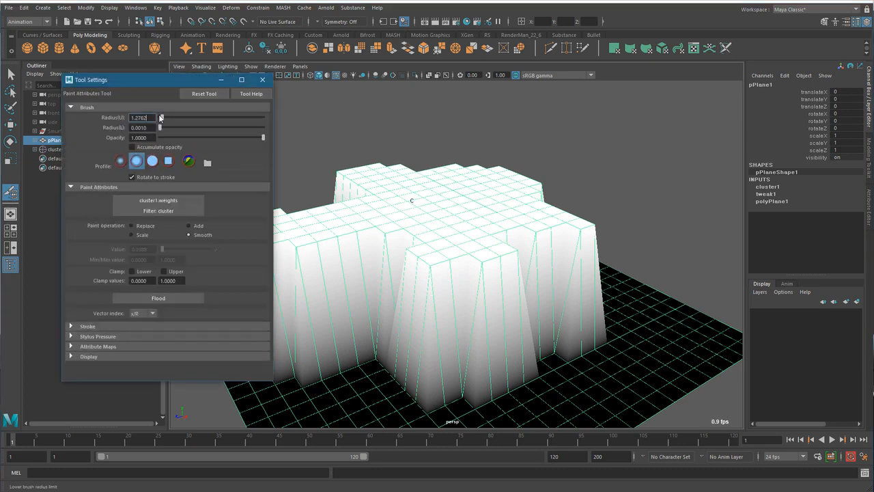
pyautogui.moveTo(128, 84)
pyautogui.mouseDown()
pyautogui.moveTo(119, 127)
pyautogui.moveTo(113, 84)
pyautogui.mouseUp()
pyautogui.keyDown('alt'); pyautogui.moveTo(433, 248); pyautogui.dragTo(442, 264); pyautogui.keyUp('alt')
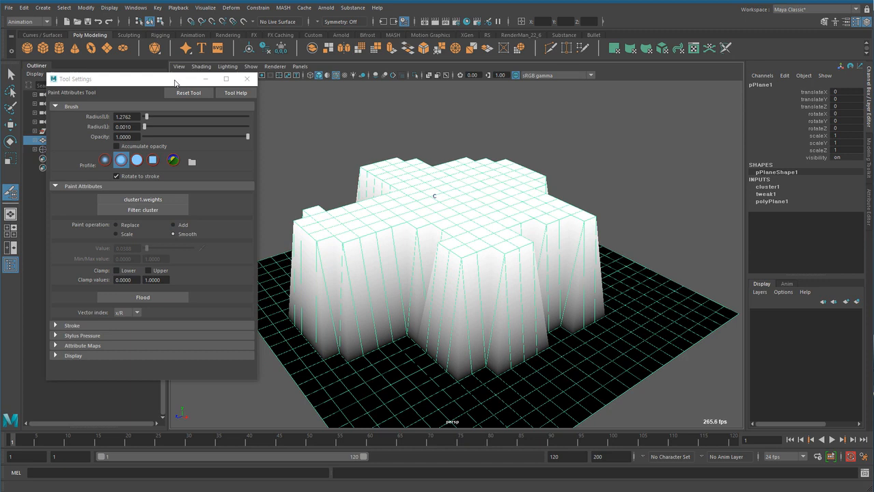
pyautogui.moveTo(174, 82); pyautogui.dragTo(268, 107)
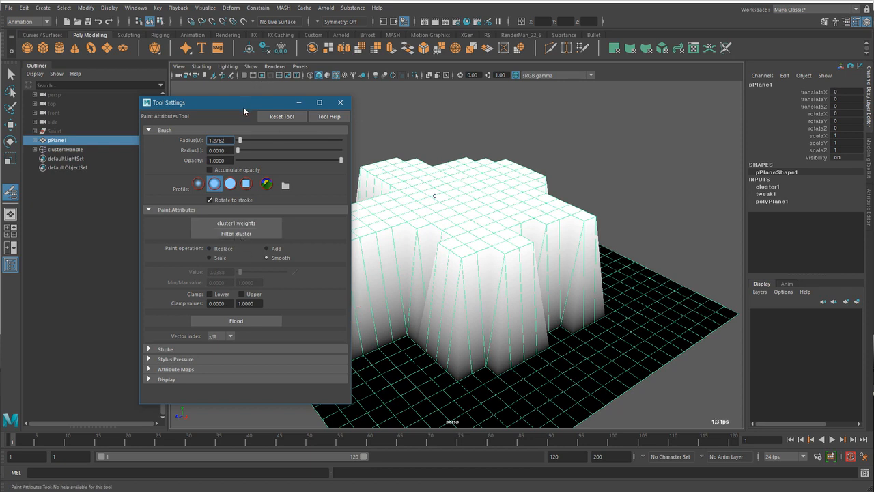
pyautogui.moveTo(244, 106); pyautogui.dragTo(176, 100)
pyautogui.click(151, 244)
pyautogui.click(150, 266)
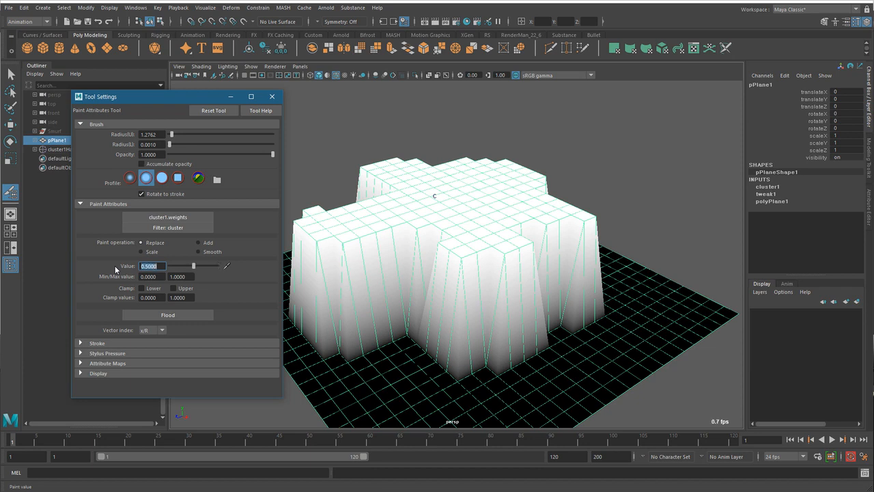
# - Try painting the 0.5 replacement weight across an inner corner of the raised region, and undo the strokes
pyautogui.moveTo(414, 228); pyautogui.dragTo(429, 281)
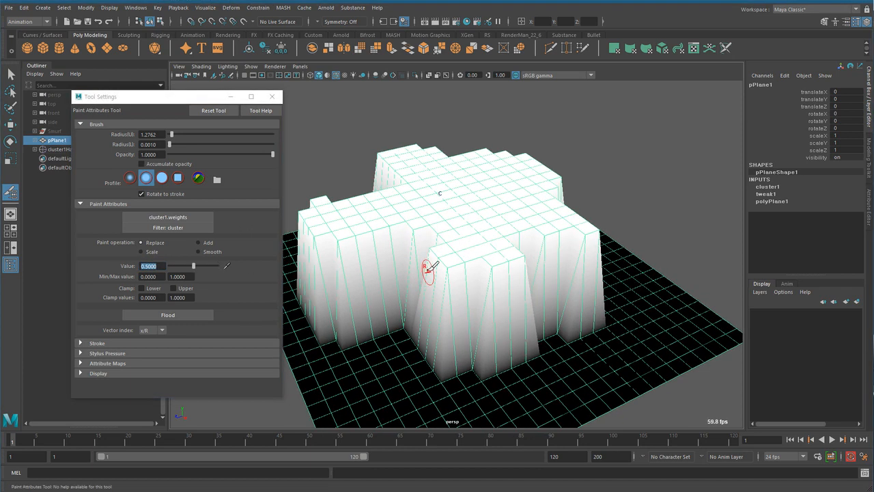
pyautogui.moveTo(418, 208)
pyautogui.mouseDown()
pyautogui.moveTo(481, 294)
pyautogui.moveTo(467, 293)
pyautogui.moveTo(477, 303)
pyautogui.mouseUp()
pyautogui.scroll(5, 451, 303)
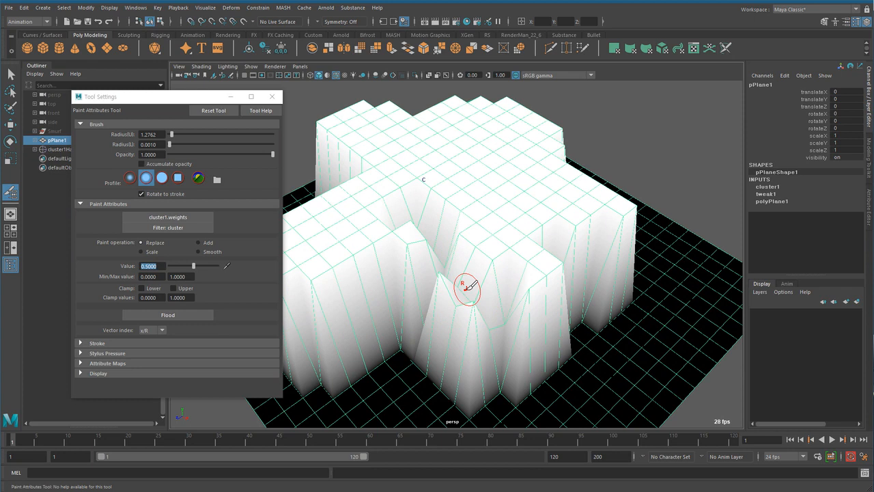
pyautogui.keyDown('alt'); pyautogui.moveTo(504, 267); pyautogui.dragTo(519, 257, button='middle'); pyautogui.keyUp('alt')
pyautogui.hotkey('ctrl', 'z')
pyautogui.hotkey('ctrl', 'z')
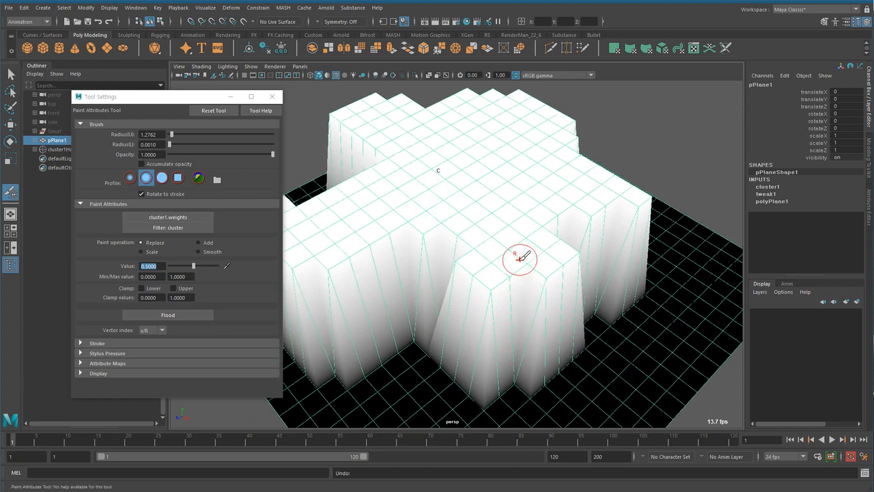
# - Resize the paint brush to an upper radius of 3.1231
pyautogui.keyDown('alt'); pyautogui.moveTo(525, 291); pyautogui.dragTo(467, 288, button='right'); pyautogui.keyUp('alt')
pyautogui.moveTo(467, 288)
pyautogui.keyDown('alt'); pyautogui.mouseDown()
pyautogui.moveTo(453, 296)
pyautogui.moveTo(441, 275)
pyautogui.mouseUp(); pyautogui.keyUp('alt')
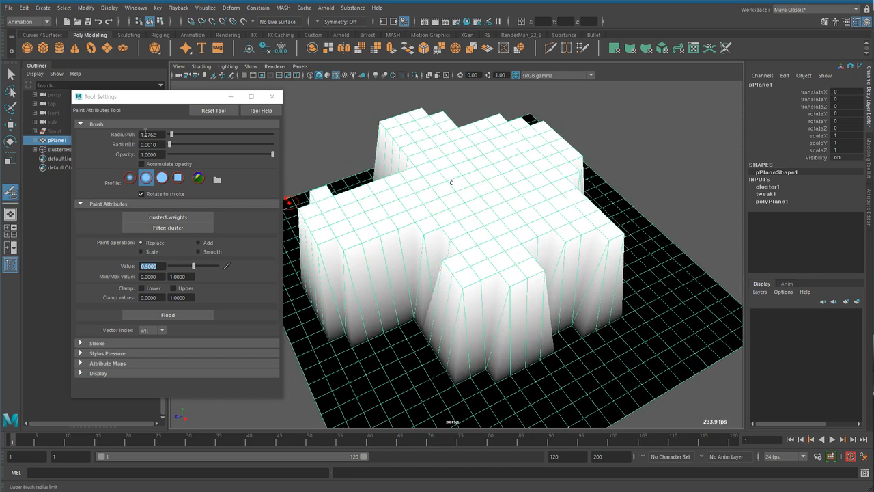
pyautogui.moveTo(172, 134); pyautogui.dragTo(183, 136)
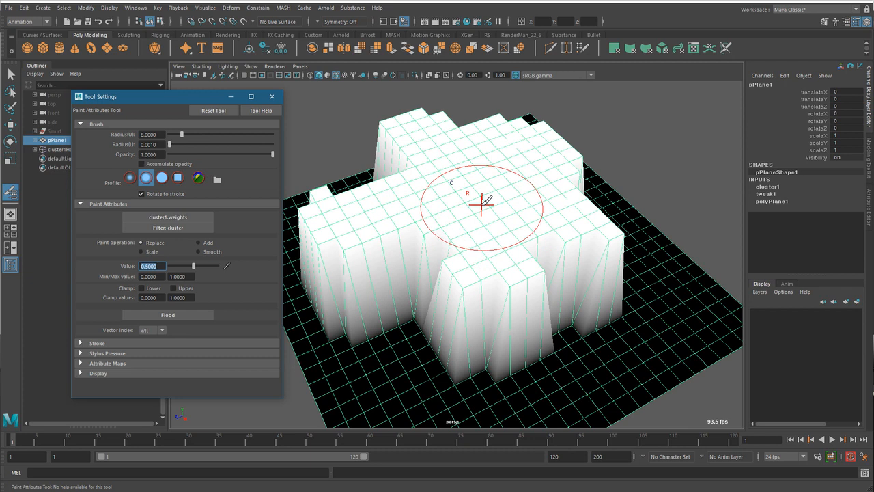
pyautogui.click(482, 259)
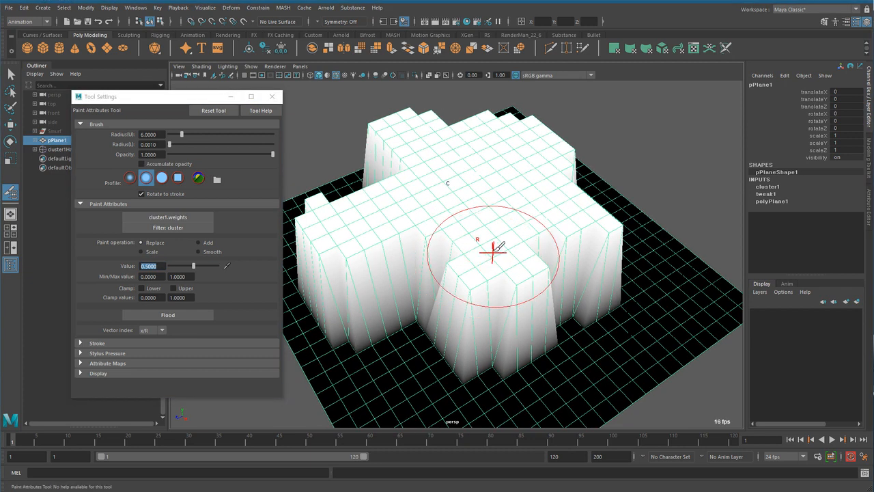
pyautogui.press('b')
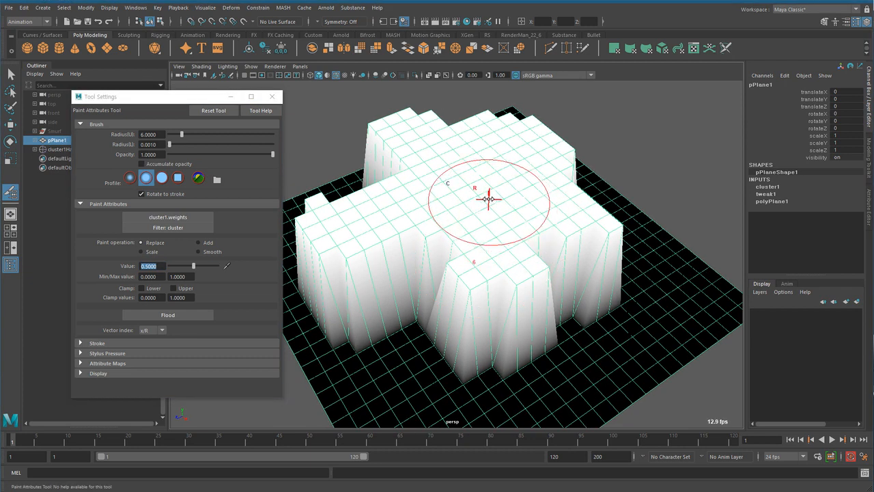
pyautogui.moveTo(472, 199)
pyautogui.mouseDown()
pyautogui.moveTo(440, 207)
pyautogui.moveTo(484, 218)
pyautogui.moveTo(462, 218)
pyautogui.mouseUp()
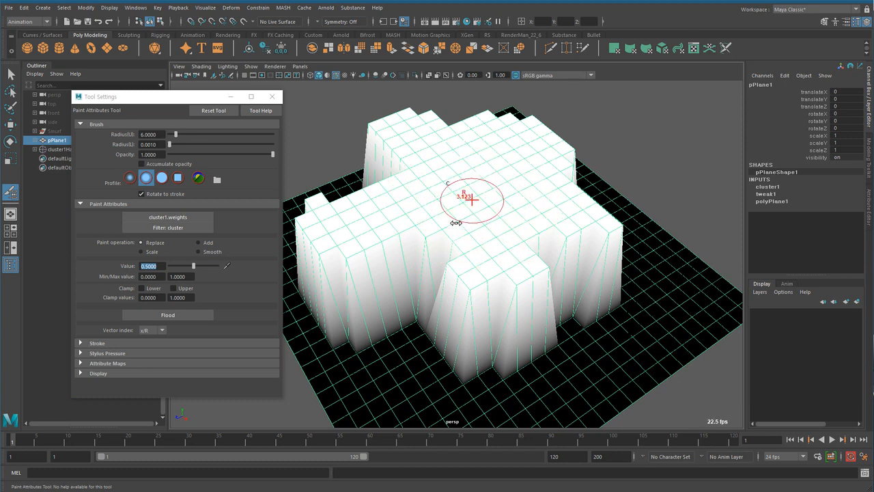
# - Paint the 0.5 replacement weight in broad strokes across the top of the raised region to sink valleys into it
pyautogui.moveTo(494, 125)
pyautogui.keyDown('alt'); pyautogui.mouseDown()
pyautogui.moveTo(465, 248)
pyautogui.moveTo(426, 239)
pyautogui.mouseUp(); pyautogui.keyUp('alt')
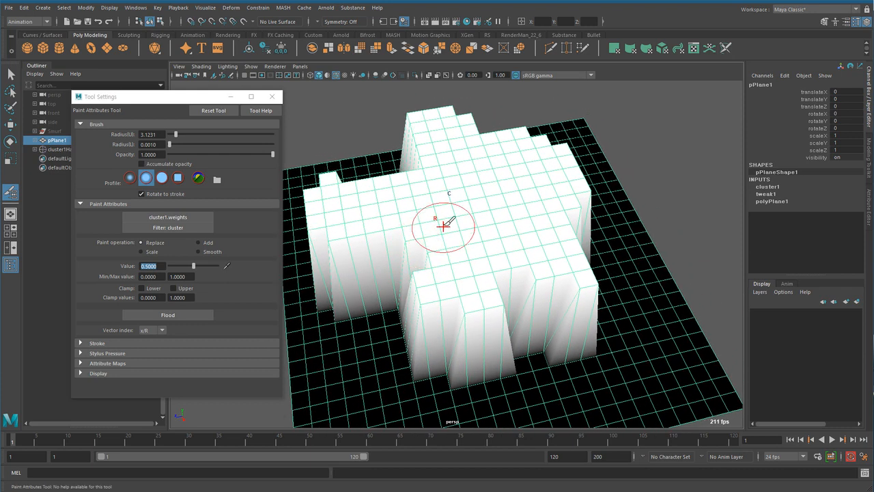
pyautogui.keyDown('alt'); pyautogui.moveTo(542, 269); pyautogui.dragTo(523, 307); pyautogui.keyUp('alt')
pyautogui.moveTo(492, 230)
pyautogui.keyDown('alt'); pyautogui.mouseDown()
pyautogui.moveTo(503, 280)
pyautogui.moveTo(524, 273)
pyautogui.moveTo(532, 202)
pyautogui.mouseUp(); pyautogui.keyUp('alt')
pyautogui.moveTo(513, 283)
pyautogui.keyDown('alt'); pyautogui.mouseDown()
pyautogui.moveTo(439, 215)
pyautogui.moveTo(408, 164)
pyautogui.mouseUp(); pyautogui.keyUp('alt')
pyautogui.moveTo(361, 137)
pyautogui.keyDown('alt'); pyautogui.mouseDown()
pyautogui.moveTo(401, 229)
pyautogui.moveTo(361, 228)
pyautogui.moveTo(457, 289)
pyautogui.mouseUp(); pyautogui.keyUp('alt')
pyautogui.moveTo(437, 315)
pyautogui.mouseDown()
pyautogui.moveTo(461, 261)
pyautogui.moveTo(491, 245)
pyautogui.moveTo(513, 272)
pyautogui.mouseUp()
pyautogui.keyDown('alt'); pyautogui.moveTo(512, 272); pyautogui.dragTo(418, 283, button='right'); pyautogui.keyUp('alt')
pyautogui.keyDown('alt'); pyautogui.moveTo(417, 283); pyautogui.dragTo(448, 278, button='middle'); pyautogui.keyUp('alt')
pyautogui.moveTo(436, 244)
pyautogui.mouseDown()
pyautogui.moveTo(400, 221)
pyautogui.moveTo(408, 228)
pyautogui.mouseUp()
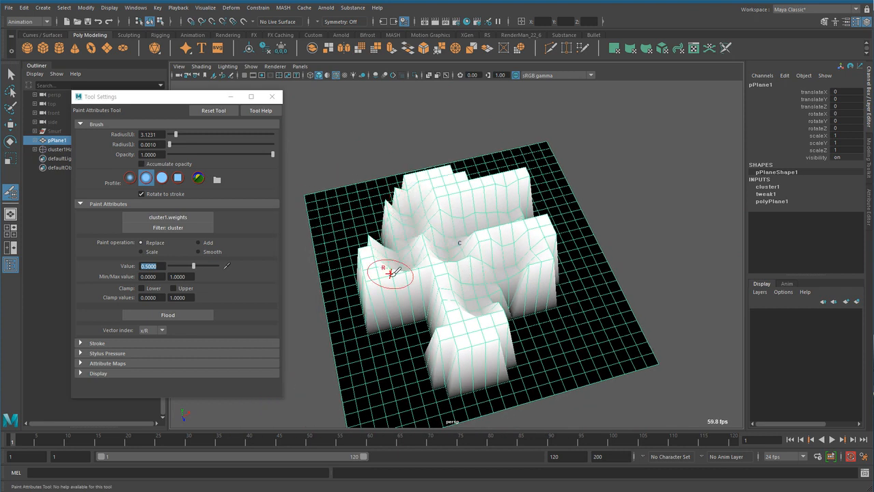
# - Set the paint value to 1.0 and paint part of the sunken area back up to full cluster weight
pyautogui.keyDown('alt'); pyautogui.moveTo(512, 268); pyautogui.dragTo(468, 280); pyautogui.keyUp('alt')
pyautogui.moveTo(193, 268); pyautogui.dragTo(231, 267)
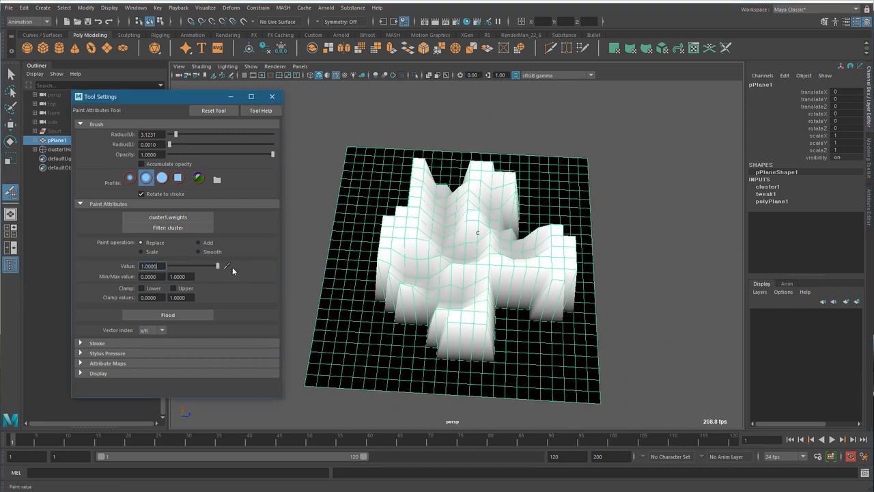
pyautogui.moveTo(459, 254)
pyautogui.keyDown('alt'); pyautogui.mouseDown()
pyautogui.moveTo(432, 273)
pyautogui.moveTo(410, 266)
pyautogui.moveTo(466, 288)
pyautogui.moveTo(410, 301)
pyautogui.moveTo(299, 277)
pyautogui.mouseUp(); pyautogui.keyUp('alt')
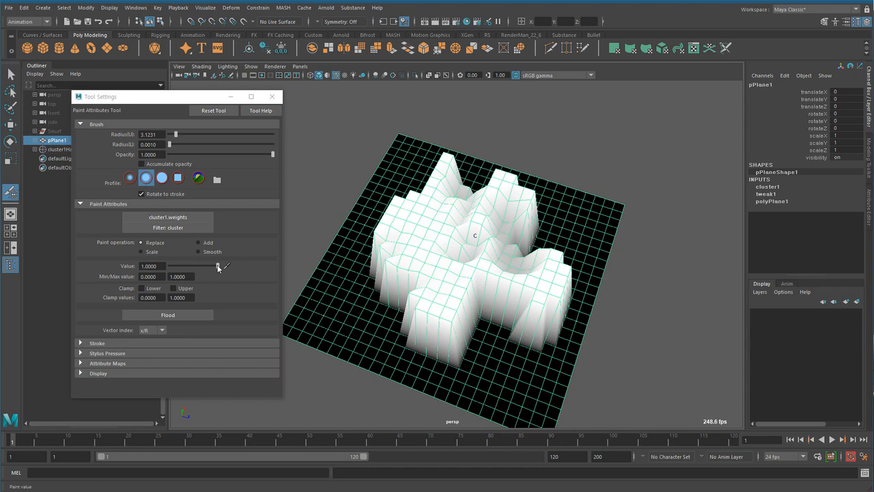
# - Lower the paint value to 0.1748 and paint deeper depressions into the middle of the raised region
pyautogui.moveTo(216, 269); pyautogui.dragTo(183, 268)
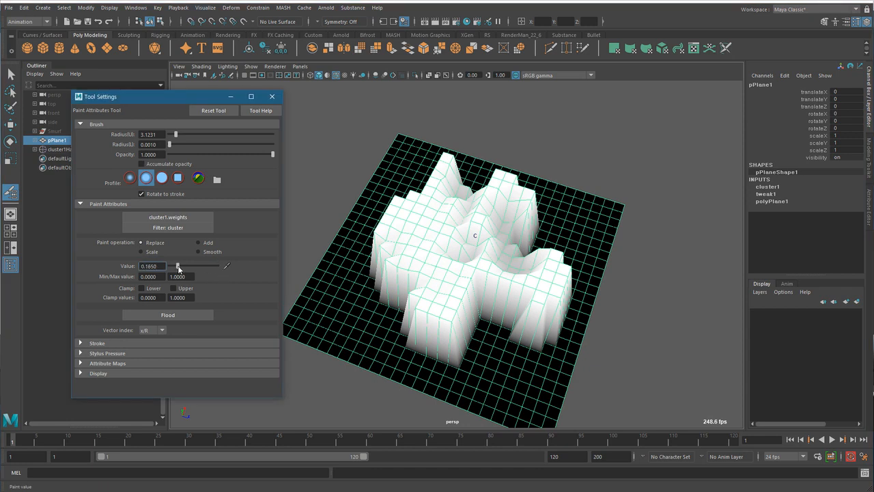
pyautogui.moveTo(514, 225)
pyautogui.mouseDown()
pyautogui.moveTo(462, 274)
pyautogui.moveTo(434, 275)
pyautogui.moveTo(407, 239)
pyautogui.mouseUp()
pyautogui.moveTo(478, 284)
pyautogui.keyDown('alt'); pyautogui.mouseDown()
pyautogui.moveTo(523, 289)
pyautogui.moveTo(488, 287)
pyautogui.moveTo(479, 267)
pyautogui.mouseUp(); pyautogui.keyUp('alt')
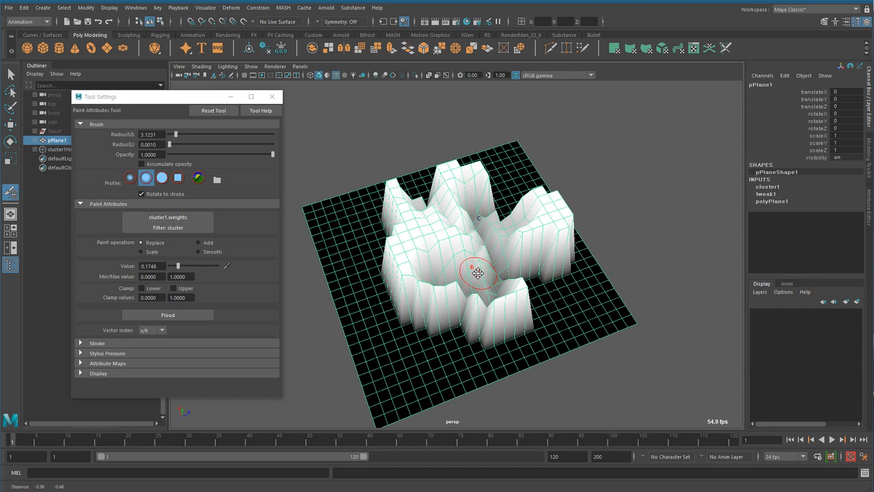
# - Switch the paint operation to Add and paint extra weight at 0.1748 over the sunken middle areas
pyautogui.click(155, 243)
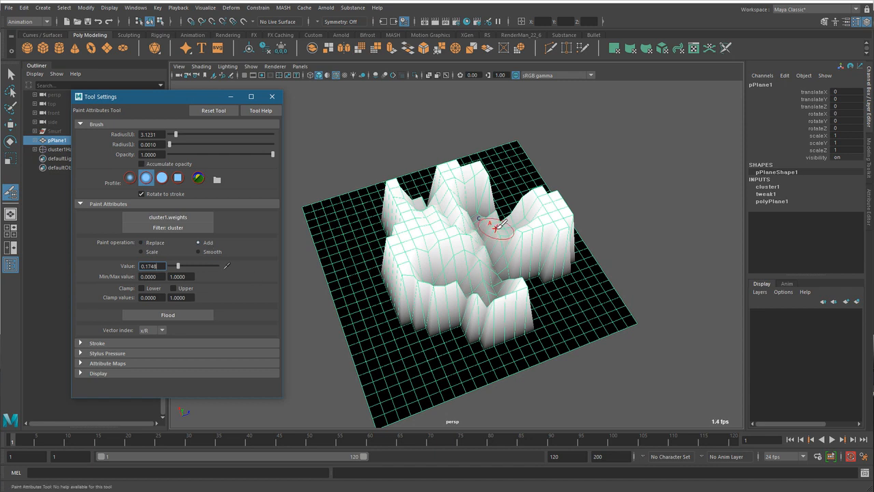
pyautogui.keyDown('alt'); pyautogui.moveTo(501, 248); pyautogui.dragTo(452, 277); pyautogui.keyUp('alt')
pyautogui.keyDown('alt'); pyautogui.moveTo(452, 277); pyautogui.dragTo(462, 312, button='right'); pyautogui.keyUp('alt')
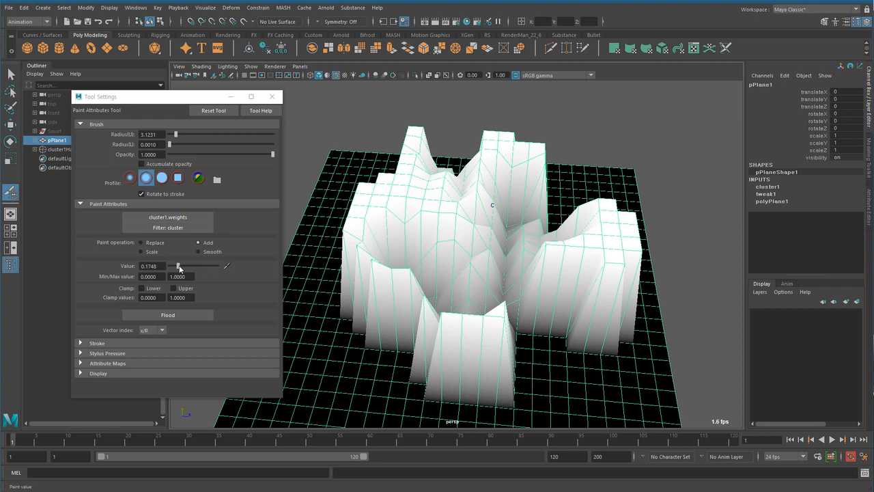
# - Set the Add value to 0.3 and paint extra weight over the raised region, building up rounded peaks
pyautogui.doubleClick(149, 265)
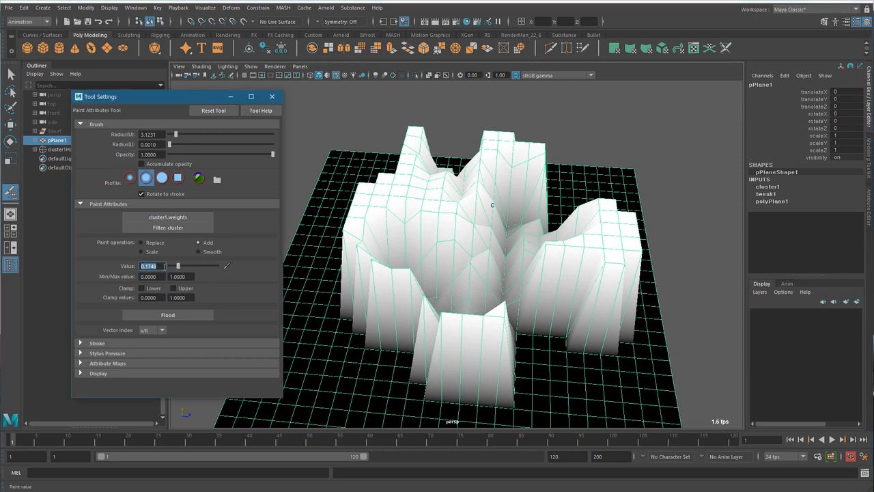
pyautogui.write('0.3')
pyautogui.press('Return')
pyautogui.moveTo(444, 260)
pyautogui.keyDown('alt'); pyautogui.mouseDown()
pyautogui.moveTo(449, 267)
pyautogui.moveTo(400, 254)
pyautogui.moveTo(419, 281)
pyautogui.moveTo(471, 289)
pyautogui.moveTo(526, 235)
pyautogui.moveTo(500, 273)
pyautogui.mouseUp(); pyautogui.keyUp('alt')
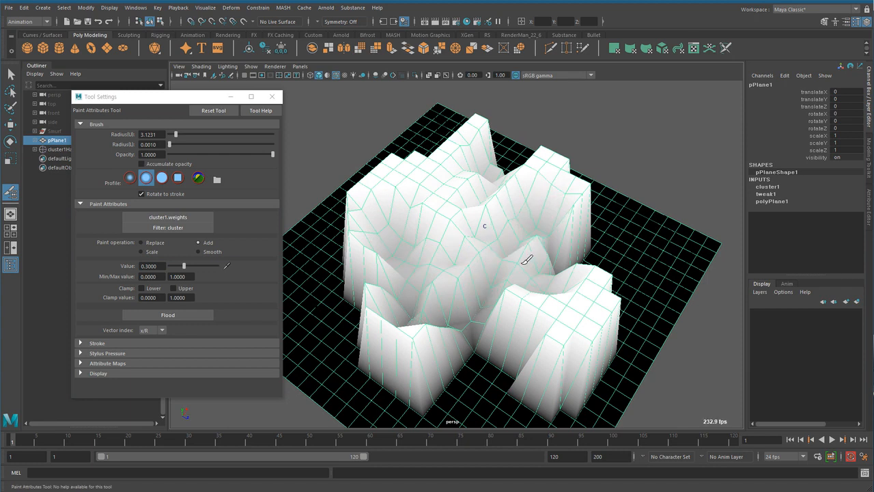
pyautogui.moveTo(498, 234)
pyautogui.keyDown('alt'); pyautogui.mouseDown()
pyautogui.moveTo(462, 259)
pyautogui.moveTo(585, 342)
pyautogui.mouseUp(); pyautogui.keyUp('alt')
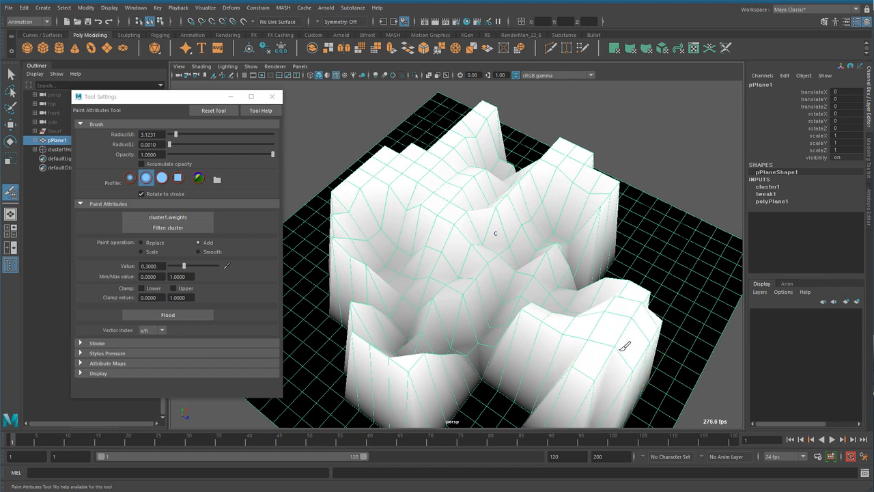
pyautogui.moveTo(611, 318)
pyautogui.keyDown('alt'); pyautogui.mouseDown()
pyautogui.moveTo(523, 260)
pyautogui.moveTo(579, 199)
pyautogui.moveTo(578, 142)
pyautogui.mouseUp(); pyautogui.keyUp('alt')
pyautogui.moveTo(533, 198)
pyautogui.keyDown('alt'); pyautogui.mouseDown()
pyautogui.moveTo(460, 217)
pyautogui.moveTo(468, 196)
pyautogui.mouseUp(); pyautogui.keyUp('alt')
pyautogui.moveTo(512, 212)
pyautogui.keyDown('alt'); pyautogui.mouseDown()
pyautogui.moveTo(441, 255)
pyautogui.moveTo(465, 230)
pyautogui.moveTo(444, 305)
pyautogui.moveTo(415, 297)
pyautogui.mouseUp(); pyautogui.keyUp('alt')
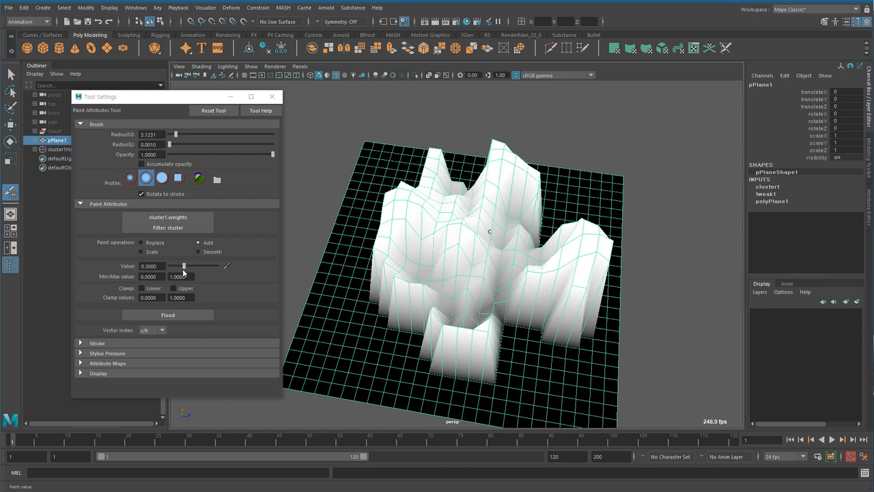
# - Switch the paint operation to Scale at 0.3 and paint down the weights across the middle and edges of the peaks
pyautogui.click(142, 251)
pyautogui.moveTo(556, 283)
pyautogui.keyDown('alt'); pyautogui.mouseDown()
pyautogui.moveTo(433, 289)
pyautogui.moveTo(476, 281)
pyautogui.mouseUp(); pyautogui.keyUp('alt')
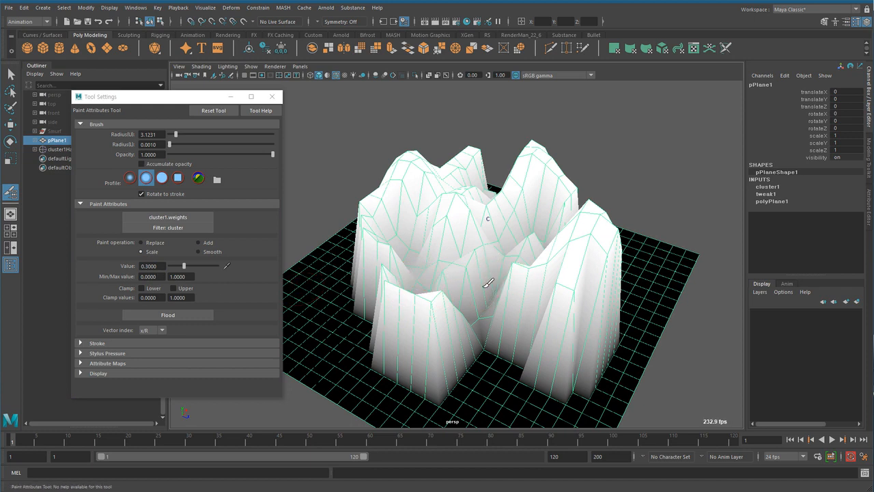
pyautogui.moveTo(440, 259)
pyautogui.mouseDown()
pyautogui.moveTo(459, 220)
pyautogui.moveTo(482, 212)
pyautogui.moveTo(461, 219)
pyautogui.moveTo(455, 236)
pyautogui.moveTo(433, 228)
pyautogui.mouseUp()
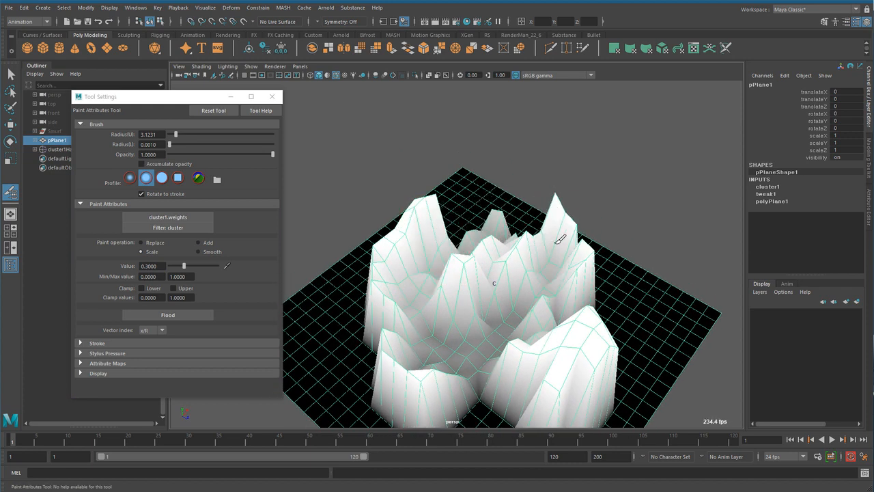
pyautogui.moveTo(552, 361)
pyautogui.keyDown('alt'); pyautogui.mouseDown()
pyautogui.moveTo(373, 342)
pyautogui.moveTo(419, 342)
pyautogui.moveTo(472, 294)
pyautogui.mouseUp(); pyautogui.keyUp('alt')
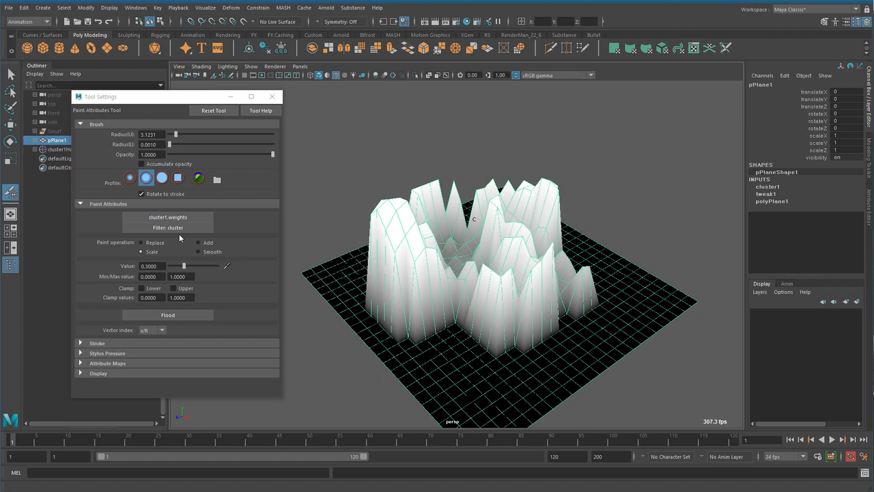
# - Switch the paint operation to Smooth and paint over the jagged peaks to soften them
pyautogui.click(207, 252)
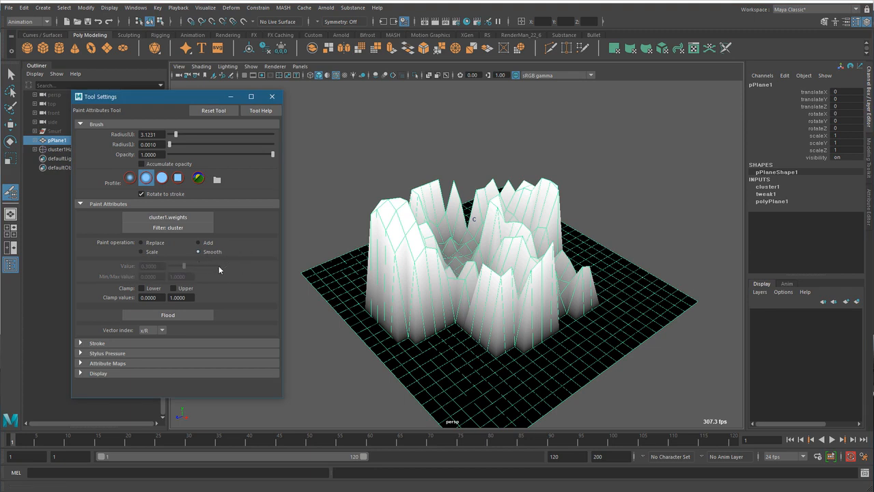
pyautogui.moveTo(453, 234)
pyautogui.keyDown('alt'); pyautogui.mouseDown()
pyautogui.moveTo(443, 285)
pyautogui.moveTo(457, 261)
pyautogui.moveTo(527, 263)
pyautogui.mouseUp(); pyautogui.keyUp('alt')
pyautogui.scroll(5, 526, 263)
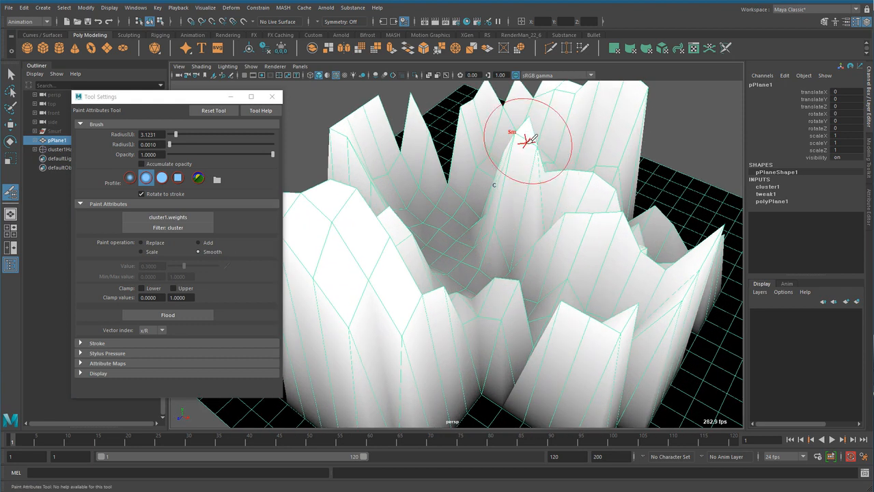
pyautogui.moveTo(539, 150)
pyautogui.mouseDown()
pyautogui.moveTo(517, 150)
pyautogui.moveTo(498, 194)
pyautogui.moveTo(566, 185)
pyautogui.moveTo(567, 253)
pyautogui.moveTo(618, 239)
pyautogui.moveTo(601, 263)
pyautogui.mouseUp()
pyautogui.moveTo(601, 263)
pyautogui.keyDown('alt'); pyautogui.mouseDown()
pyautogui.moveTo(546, 294)
pyautogui.moveTo(551, 307)
pyautogui.mouseUp(); pyautogui.keyUp('alt')
pyautogui.scroll(-4, 557, 341)
pyautogui.moveTo(561, 361)
pyautogui.mouseDown()
pyautogui.moveTo(536, 341)
pyautogui.moveTo(462, 335)
pyautogui.moveTo(469, 328)
pyautogui.moveTo(426, 304)
pyautogui.moveTo(462, 272)
pyautogui.mouseUp()
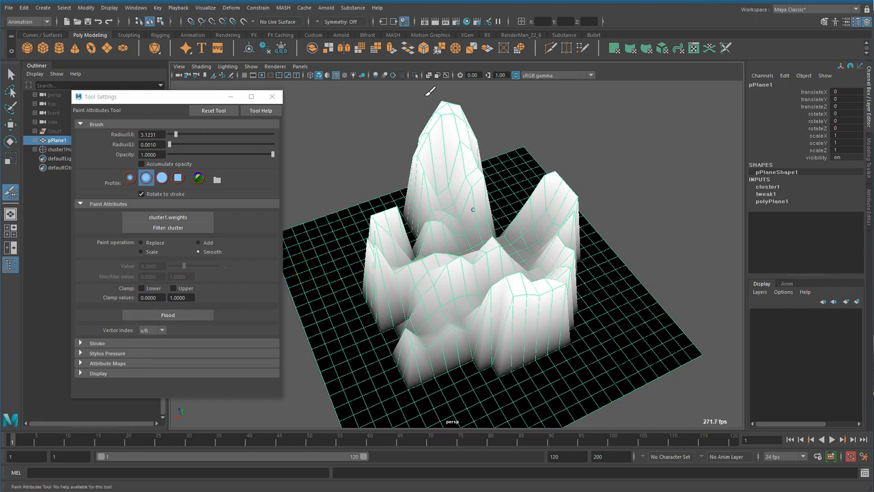
# - Flood the plane's cluster weights with the Smooth operation twice to even out the whole raised area
pyautogui.click(193, 315)
pyautogui.click(194, 314)
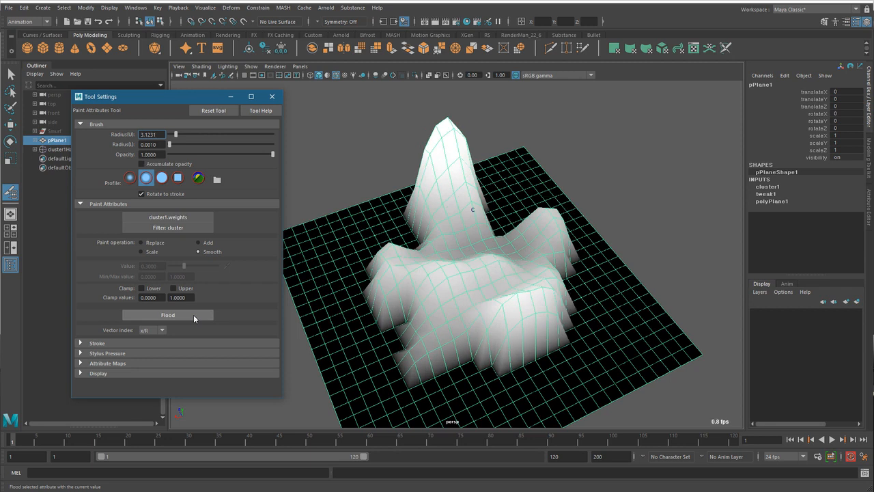
pyautogui.moveTo(581, 307)
pyautogui.keyDown('alt'); pyautogui.mouseDown()
pyautogui.moveTo(425, 384)
pyautogui.moveTo(648, 314)
pyautogui.moveTo(682, 336)
pyautogui.moveTo(537, 359)
pyautogui.moveTo(441, 326)
pyautogui.mouseUp(); pyautogui.keyUp('alt')
pyautogui.keyDown('alt'); pyautogui.moveTo(442, 325); pyautogui.dragTo(567, 338, button='right'); pyautogui.keyUp('alt')
pyautogui.keyDown('alt'); pyautogui.moveTo(567, 337); pyautogui.dragTo(518, 339); pyautogui.keyUp('alt')
pyautogui.keyDown('alt'); pyautogui.moveTo(517, 339); pyautogui.dragTo(492, 321, button='right'); pyautogui.keyUp('alt')
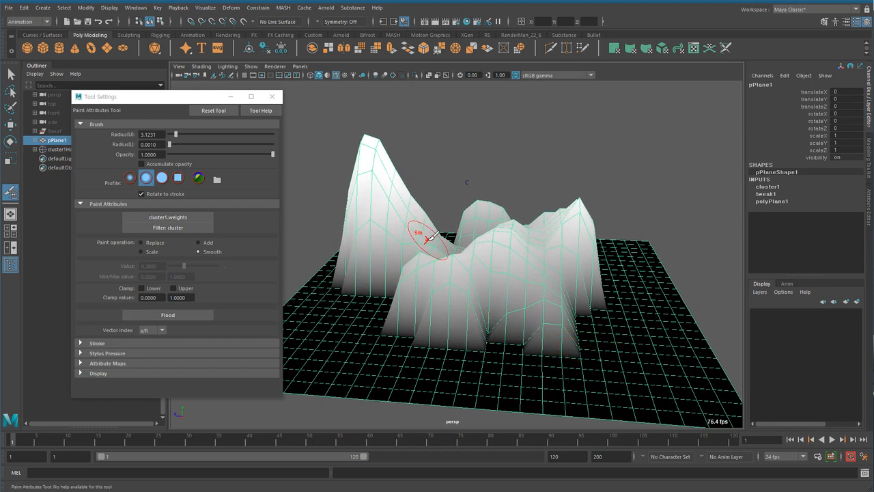
pyautogui.moveTo(535, 281)
pyautogui.keyDown('alt'); pyautogui.mouseDown()
pyautogui.moveTo(472, 362)
pyautogui.moveTo(470, 335)
pyautogui.mouseUp(); pyautogui.keyUp('alt')
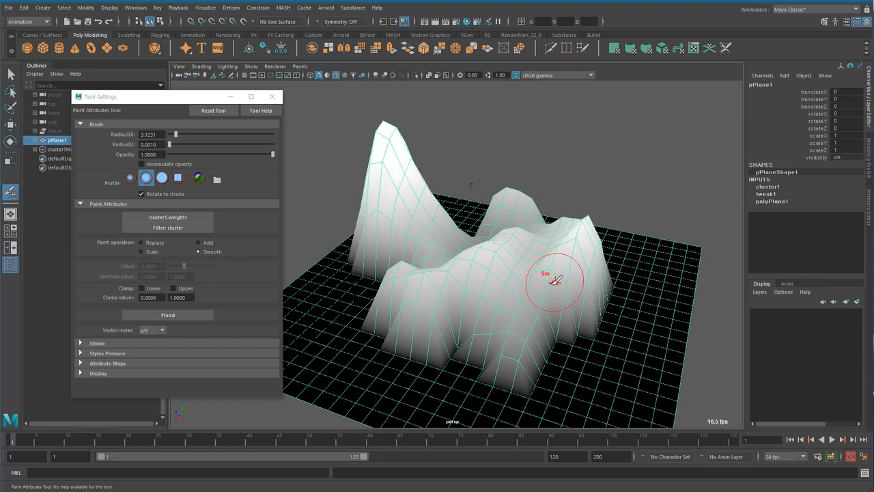
# - Leave the weight painting tool and close the Tool Settings window
pyautogui.scroll(-1, 521, 306)
pyautogui.press('q')
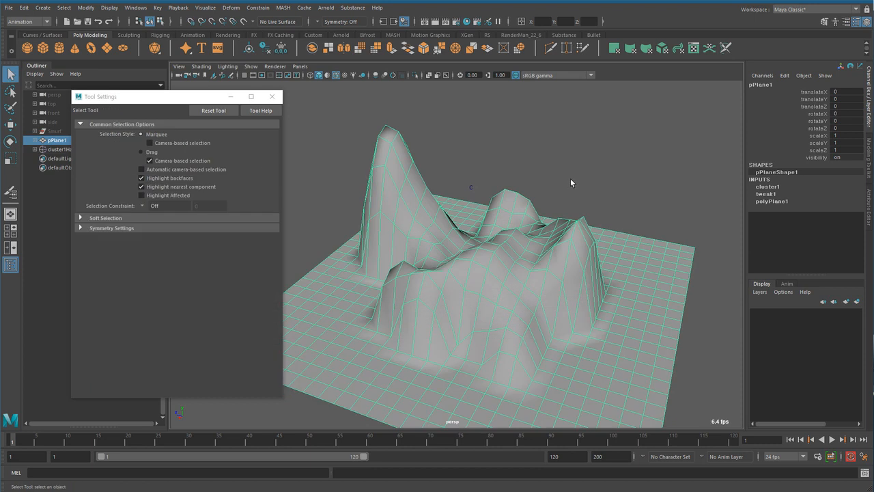
pyautogui.click(272, 97)
pyautogui.keyDown('alt'); pyautogui.moveTo(617, 276); pyautogui.dragTo(553, 314); pyautogui.keyUp('alt')
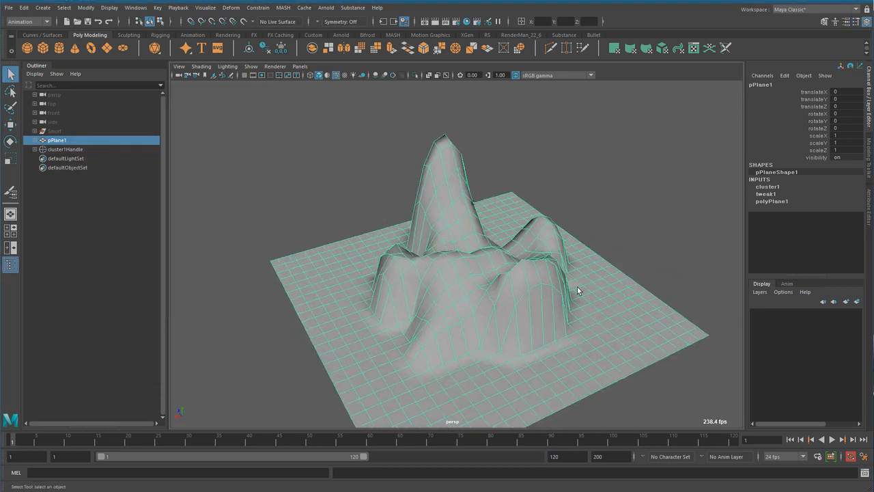
# - Set the envelope of the cluster1 deformer on the plane to 0
pyautogui.click(775, 187)
pyautogui.keyDown('alt'); pyautogui.moveTo(654, 276); pyautogui.dragTo(617, 300); pyautogui.keyUp('alt')
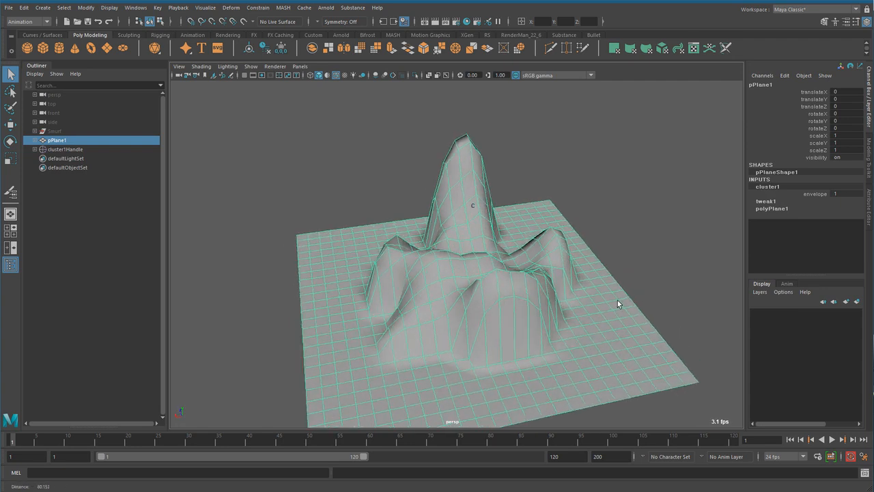
pyautogui.click(824, 195)
pyautogui.keyDown('alt'); pyautogui.moveTo(704, 262); pyautogui.dragTo(580, 274); pyautogui.keyUp('alt')
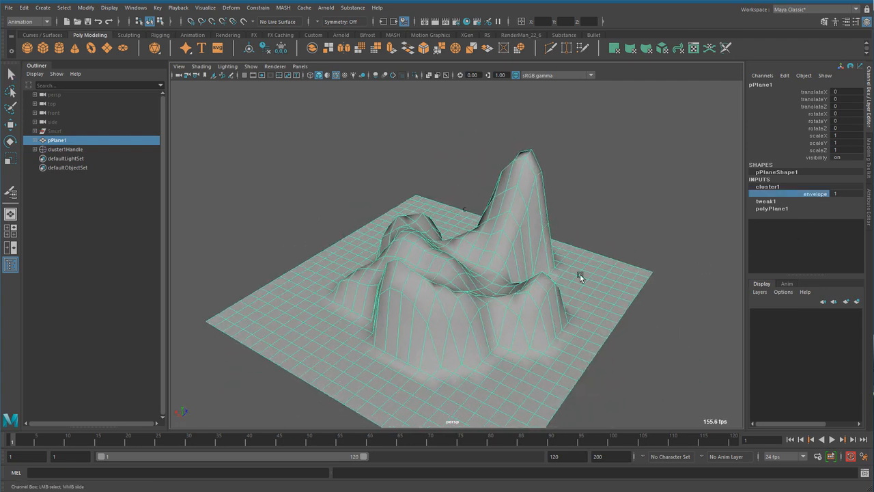
pyautogui.click(835, 194)
pyautogui.write('0')
pyautogui.press('Return')
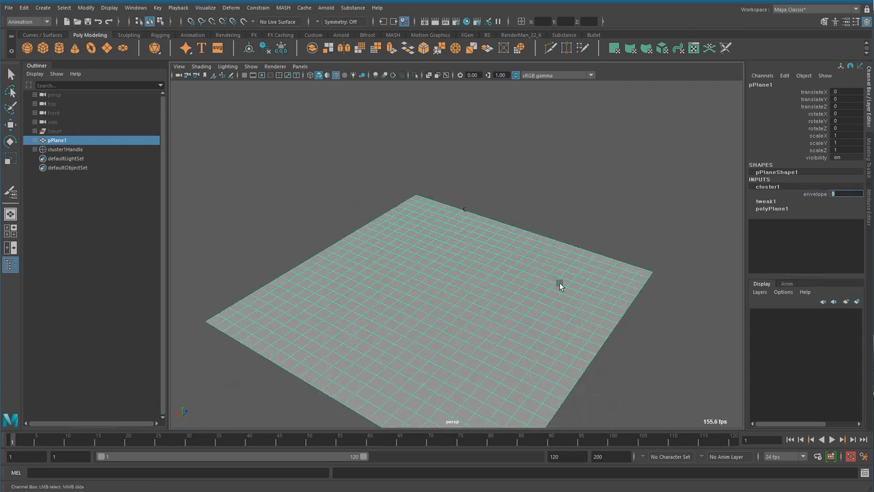
# - Scrub the cluster1 envelope back up to 1
pyautogui.click(813, 194)
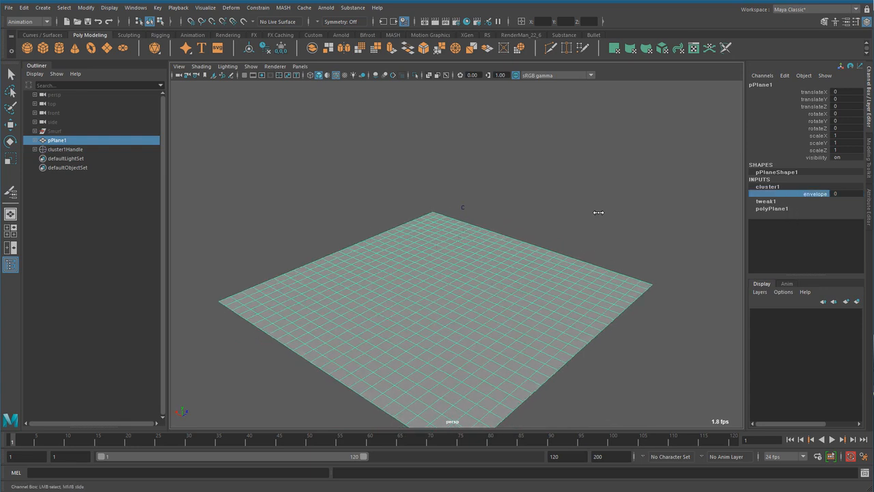
pyautogui.moveTo(599, 212); pyautogui.dragTo(605, 218, button='middle')
pyautogui.keyDown('alt'); pyautogui.moveTo(611, 246); pyautogui.dragTo(575, 298); pyautogui.keyUp('alt')
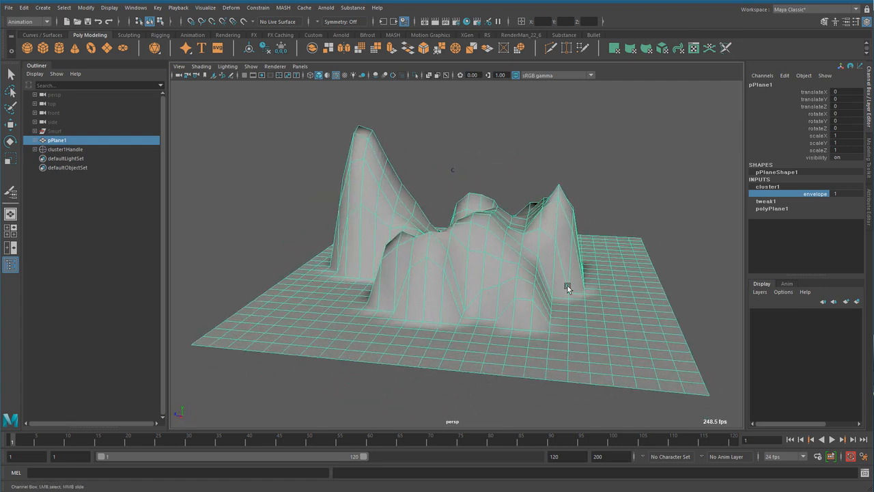
# - Start the Paint Cluster Weights tool on the plane, leave it again and reselect the plane
pyautogui.scroll(3, 533, 294)
pyautogui.click(231, 8)
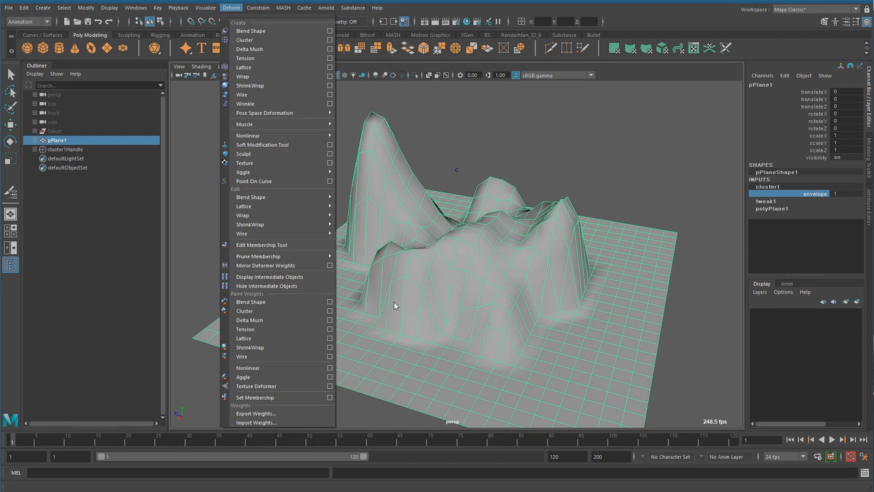
pyautogui.moveTo(284, 8)
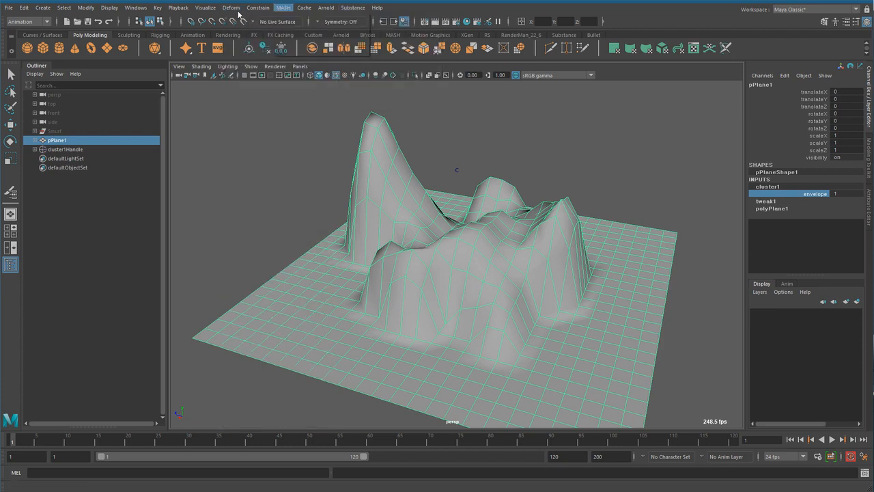
pyautogui.moveTo(231, 8)
pyautogui.click(272, 314)
pyautogui.keyDown('alt'); pyautogui.moveTo(575, 329); pyautogui.dragTo(476, 330, button='right'); pyautogui.keyUp('alt')
pyautogui.keyDown('alt'); pyautogui.moveTo(477, 329); pyautogui.dragTo(431, 322); pyautogui.keyUp('alt')
pyautogui.press('q')
pyautogui.click(569, 182)
pyautogui.click(452, 304)
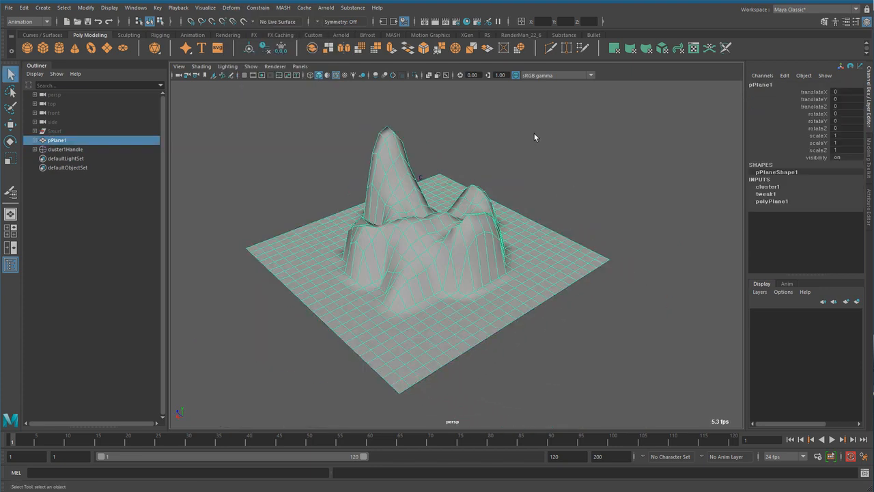
# - Activate painting of the cluster1 weights on the selected plane and open the tool's settings
pyautogui.rightClick(525, 116)
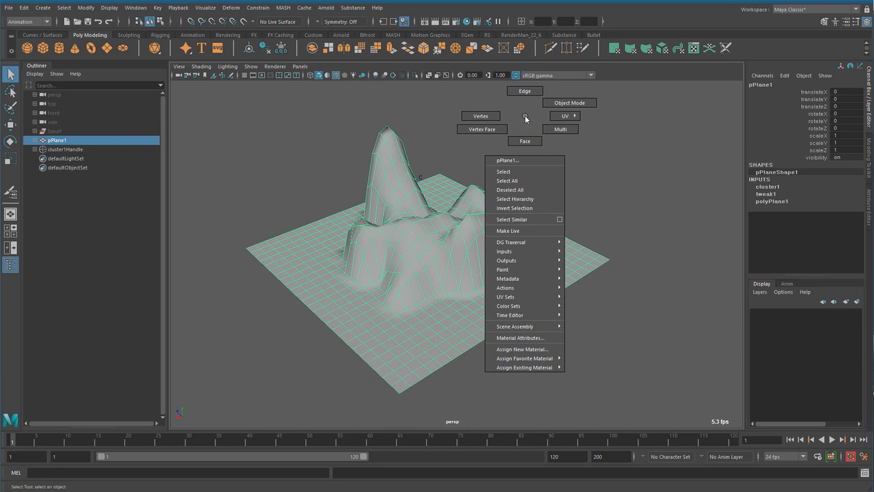
pyautogui.moveTo(527, 271)
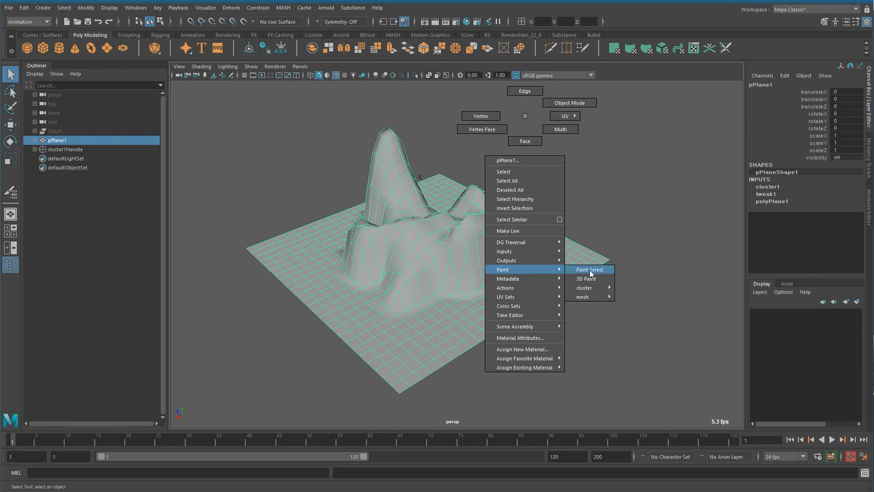
pyautogui.moveTo(597, 290)
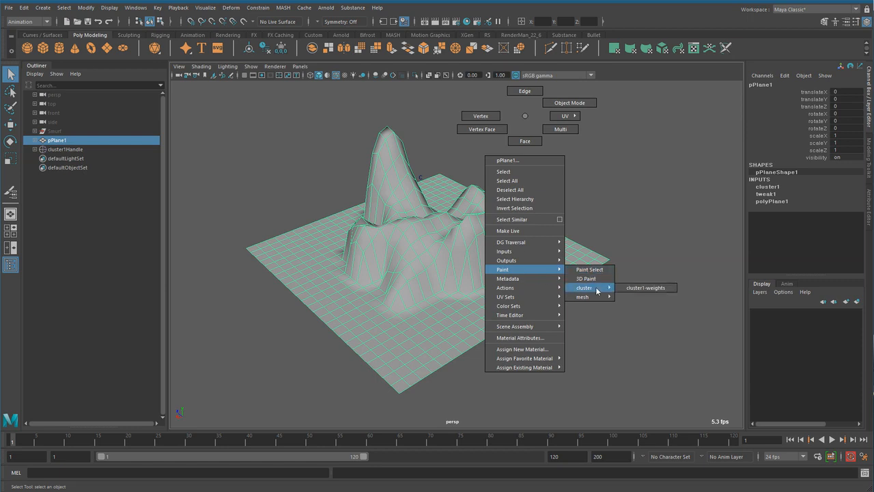
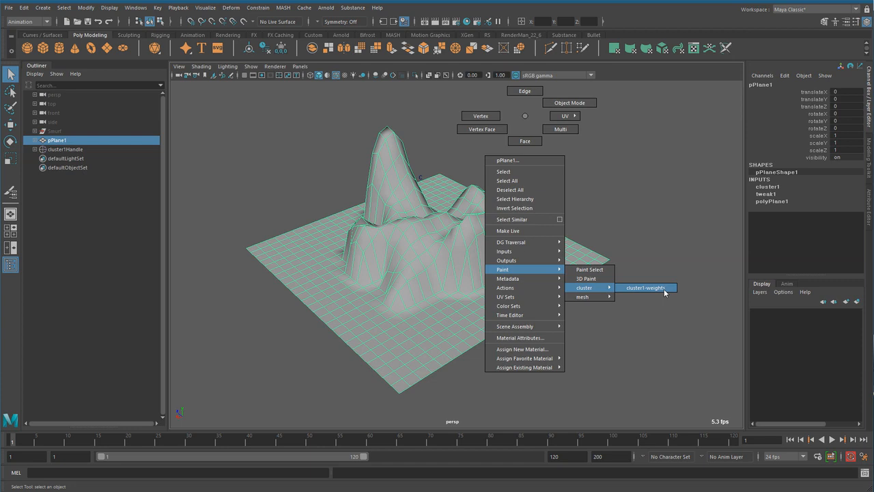
pyautogui.click(664, 290)
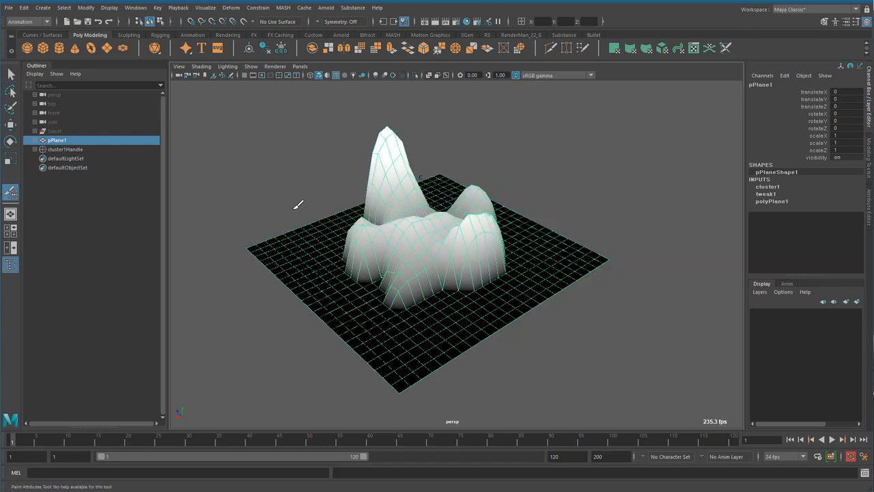
pyautogui.keyDown('alt'); pyautogui.moveTo(434, 258); pyautogui.dragTo(345, 323); pyautogui.keyUp('alt')
pyautogui.keyDown('alt'); pyautogui.moveTo(346, 324); pyautogui.dragTo(425, 325, button='right'); pyautogui.keyUp('alt')
pyautogui.keyDown('alt'); pyautogui.moveTo(425, 325); pyautogui.dragTo(456, 342, button='middle'); pyautogui.keyUp('alt')
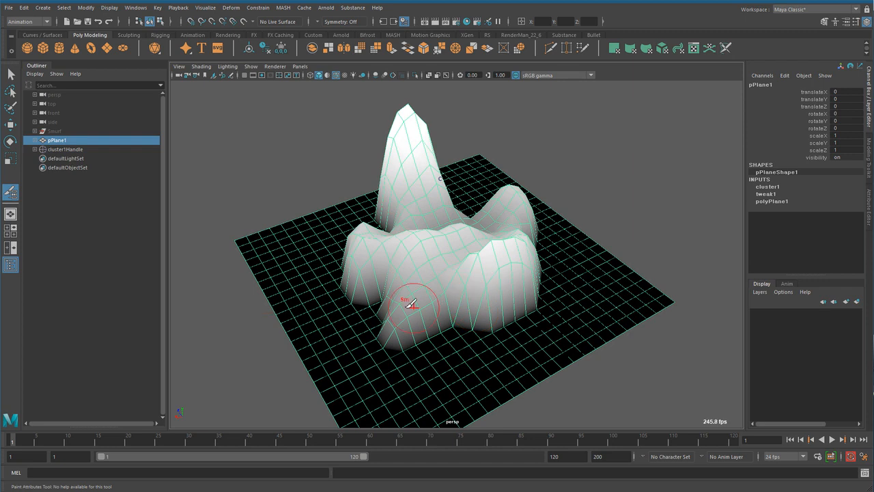
pyautogui.doubleClick(11, 193)
pyautogui.moveTo(149, 96); pyautogui.dragTo(148, 88)
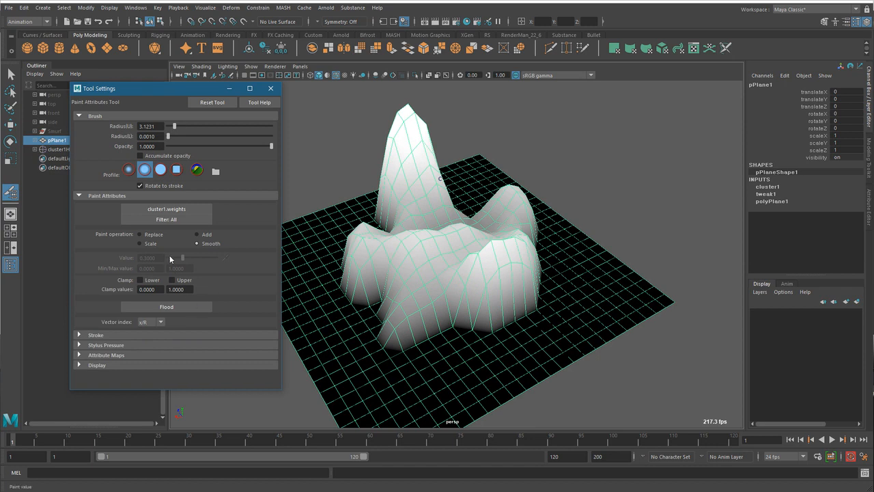
# - Set the paint operation to Replace with value 0.5 and flood all cluster weights
pyautogui.click(157, 237)
pyautogui.moveTo(159, 257); pyautogui.dragTo(92, 258)
pyautogui.write('0.5')
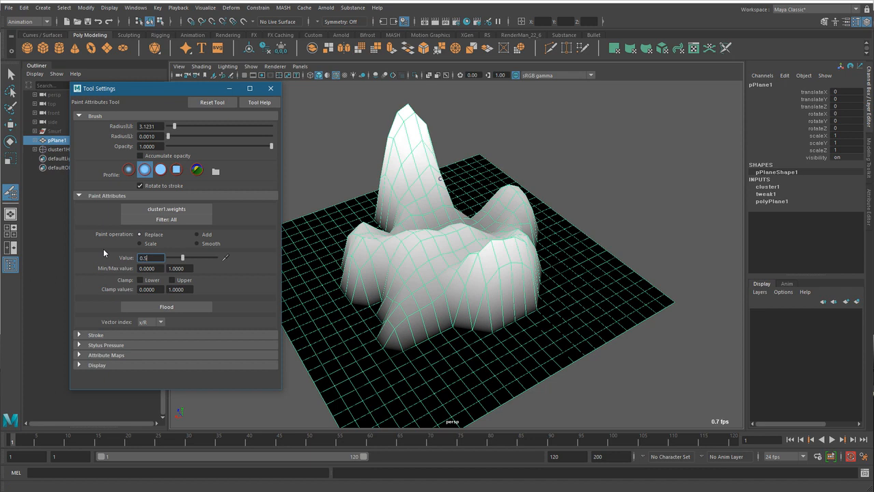
pyautogui.click(174, 309)
pyautogui.keyDown('alt'); pyautogui.moveTo(484, 296); pyautogui.dragTo(430, 313); pyautogui.keyUp('alt')
pyautogui.moveTo(463, 318)
pyautogui.keyDown('alt'); pyautogui.mouseDown(button='right')
pyautogui.moveTo(523, 345)
pyautogui.moveTo(494, 346)
pyautogui.mouseUp(button='right'); pyautogui.keyUp('alt')
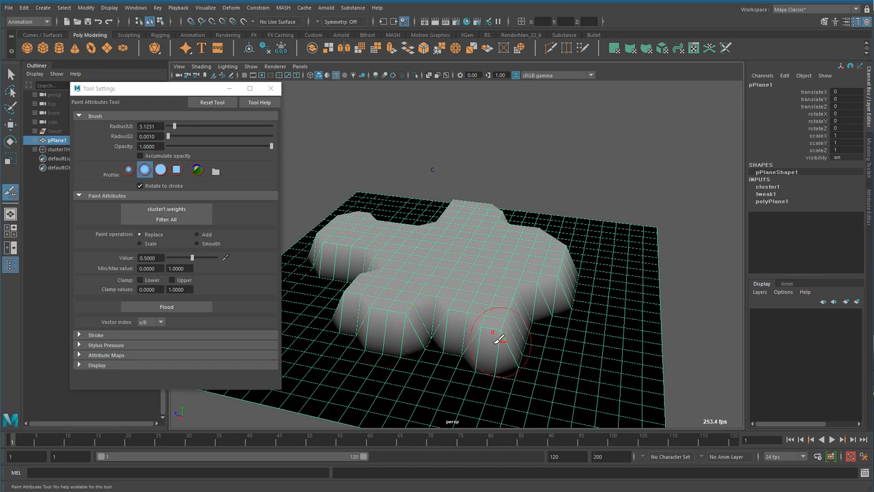
# - Raise the Replace value to 1 and paint a tall peak in the middle of the raised region
pyautogui.moveTo(193, 257); pyautogui.dragTo(241, 263)
pyautogui.moveTo(502, 322)
pyautogui.keyDown('alt'); pyautogui.mouseDown()
pyautogui.moveTo(457, 338)
pyautogui.moveTo(446, 356)
pyautogui.mouseUp(); pyautogui.keyUp('alt')
pyautogui.moveTo(457, 275); pyautogui.dragTo(418, 244)
pyautogui.moveTo(476, 257)
pyautogui.keyDown('alt'); pyautogui.mouseDown()
pyautogui.moveTo(468, 273)
pyautogui.moveTo(454, 242)
pyautogui.moveTo(463, 246)
pyautogui.moveTo(446, 248)
pyautogui.moveTo(493, 267)
pyautogui.moveTo(471, 250)
pyautogui.moveTo(462, 279)
pyautogui.mouseUp(); pyautogui.keyUp('alt')
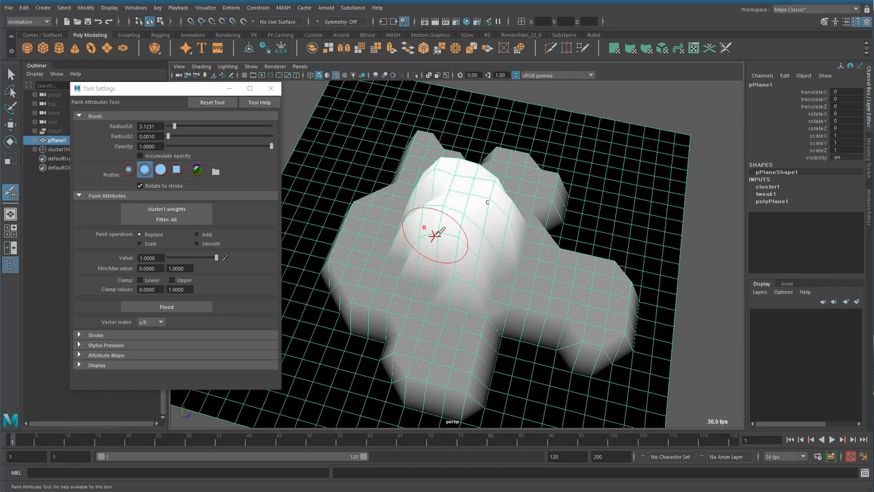
pyautogui.keyDown('alt'); pyautogui.moveTo(445, 225); pyautogui.dragTo(474, 218); pyautogui.keyUp('alt')
pyautogui.moveTo(439, 172)
pyautogui.keyDown('alt'); pyautogui.mouseDown()
pyautogui.moveTo(479, 256)
pyautogui.moveTo(377, 256)
pyautogui.moveTo(421, 280)
pyautogui.moveTo(404, 299)
pyautogui.mouseUp(); pyautogui.keyUp('alt')
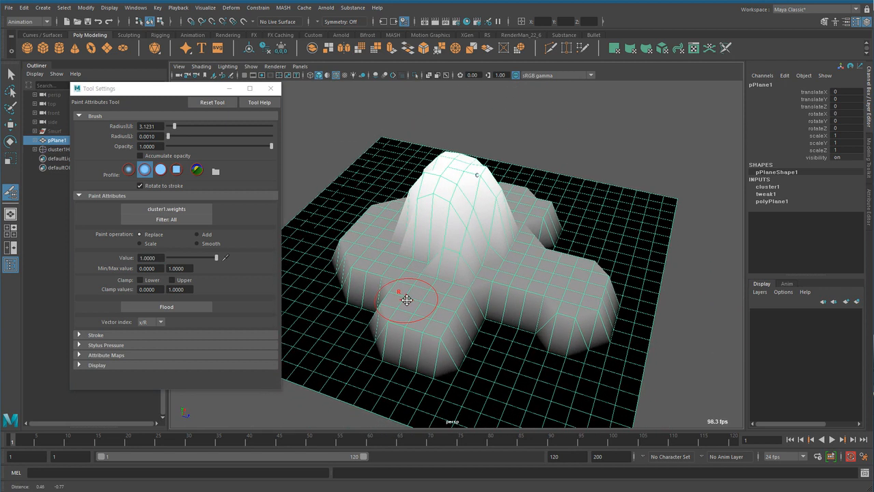
# - Switch the paint operation to Smooth, flood the weights and leave the painting tool with the plane selected
pyautogui.click(197, 243)
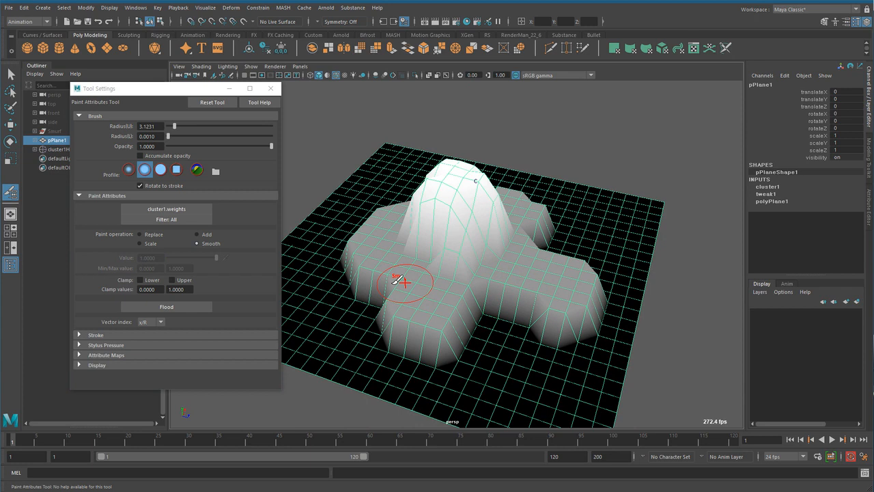
pyautogui.click(167, 307)
pyautogui.moveTo(363, 317)
pyautogui.keyDown('alt'); pyautogui.mouseDown()
pyautogui.moveTo(416, 306)
pyautogui.moveTo(410, 363)
pyautogui.moveTo(544, 324)
pyautogui.moveTo(563, 326)
pyautogui.mouseUp(); pyautogui.keyUp('alt')
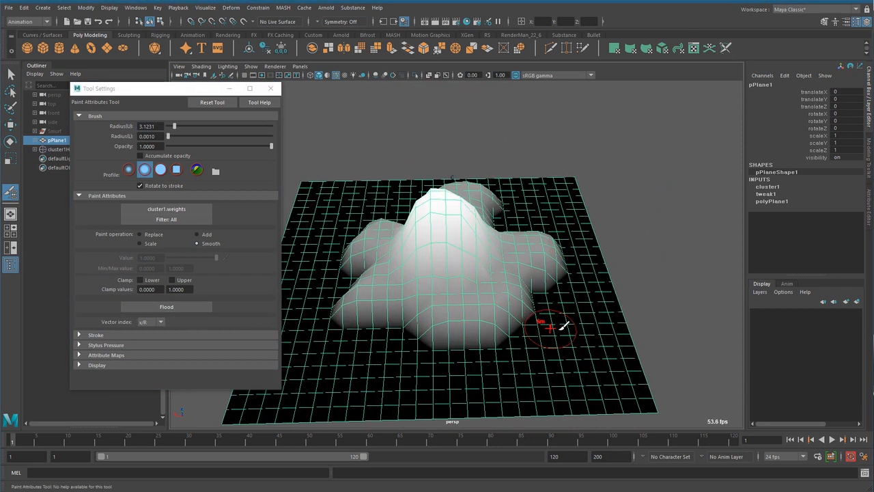
pyautogui.press('q')
pyautogui.click(729, 173)
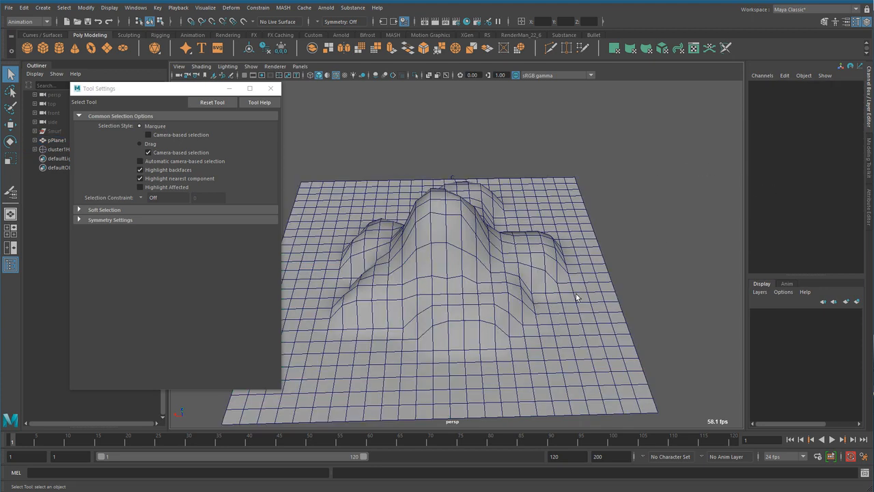
pyautogui.hotkey('ctrl', 'z')
# - Scrub the plane's cluster1 envelope repeatedly to blend the painted deformation, returning it to 1
pyautogui.click(780, 189)
pyautogui.click(808, 193)
pyautogui.moveTo(646, 295); pyautogui.dragTo(664, 293, button='middle')
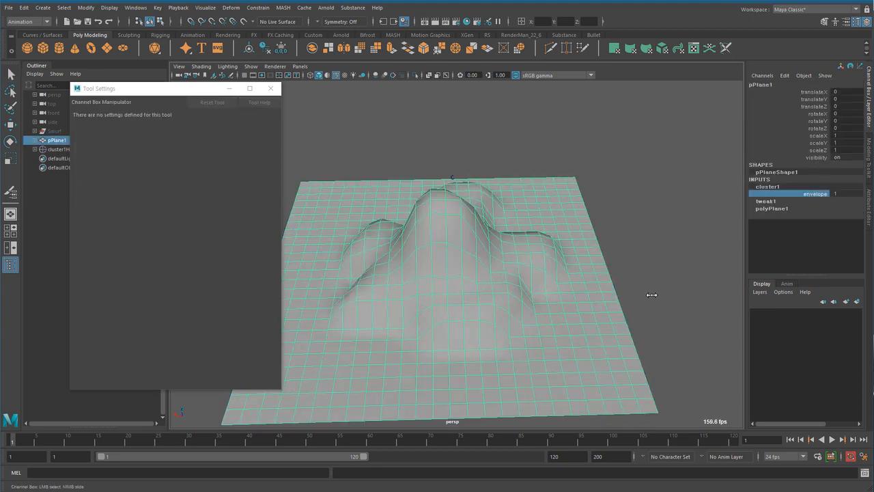
pyautogui.keyDown('alt'); pyautogui.moveTo(670, 299); pyautogui.dragTo(442, 321); pyautogui.keyUp('alt')
pyautogui.moveTo(593, 309)
pyautogui.mouseDown(button='middle')
pyautogui.moveTo(582, 312)
pyautogui.moveTo(610, 311)
pyautogui.mouseUp(button='middle')
pyautogui.keyDown('alt'); pyautogui.moveTo(608, 331); pyautogui.dragTo(594, 339); pyautogui.keyUp('alt')
pyautogui.moveTo(595, 339)
pyautogui.mouseDown(button='middle')
pyautogui.moveTo(574, 343)
pyautogui.moveTo(601, 343)
pyautogui.mouseUp(button='middle')
pyautogui.moveTo(500, 361); pyautogui.dragTo(638, 277, button='middle')
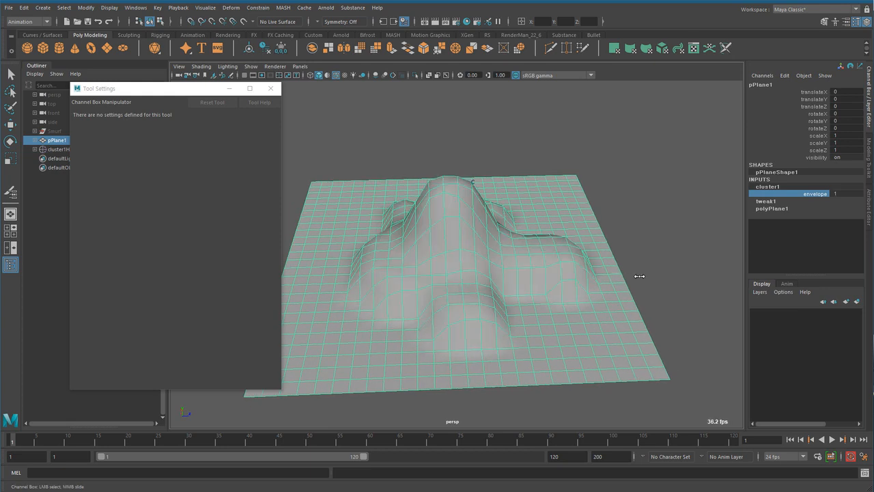
pyautogui.keyDown('alt'); pyautogui.moveTo(603, 342); pyautogui.dragTo(448, 317); pyautogui.keyUp('alt')
# - Close the Tool Settings window, return to the Select tool and select pPlane1
pyautogui.click(272, 88)
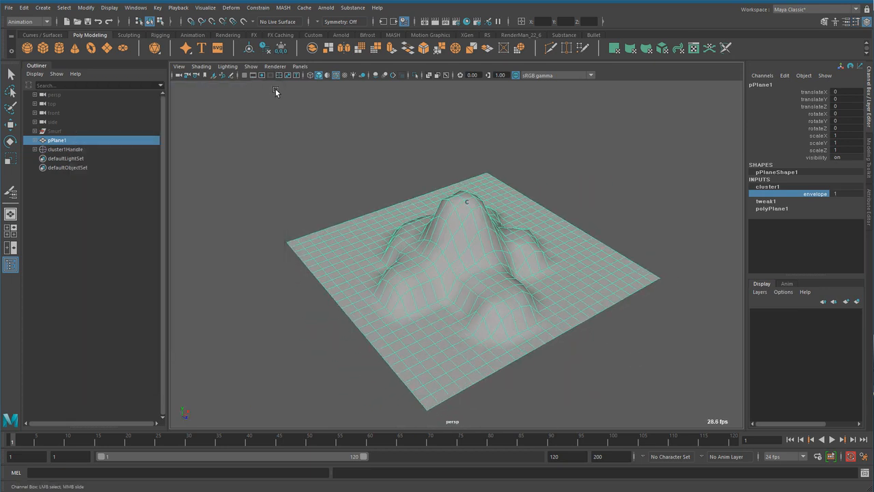
pyautogui.keyDown('alt'); pyautogui.moveTo(340, 301); pyautogui.dragTo(359, 293); pyautogui.keyUp('alt')
pyautogui.keyDown('alt'); pyautogui.moveTo(360, 293); pyautogui.dragTo(485, 335, button='right'); pyautogui.keyUp('alt')
pyautogui.keyDown('alt'); pyautogui.moveTo(484, 335); pyautogui.dragTo(470, 311, button='middle'); pyautogui.keyUp('alt')
pyautogui.keyDown('alt'); pyautogui.moveTo(470, 312); pyautogui.dragTo(417, 312, button='right'); pyautogui.keyUp('alt')
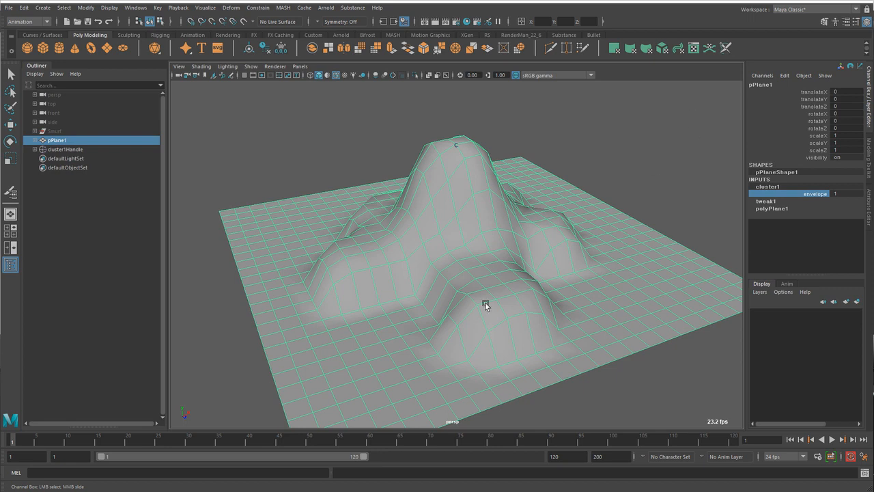
pyautogui.press('q')
pyautogui.click(234, 159)
pyautogui.click(57, 140)
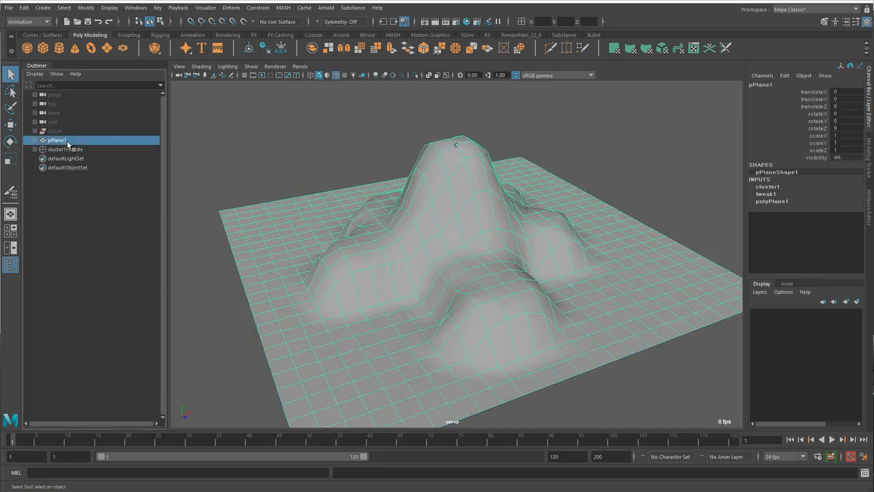
# - Test moving pPlane1 about 38 units in negative X and undo the move
pyautogui.scroll(-8, 526, 291)
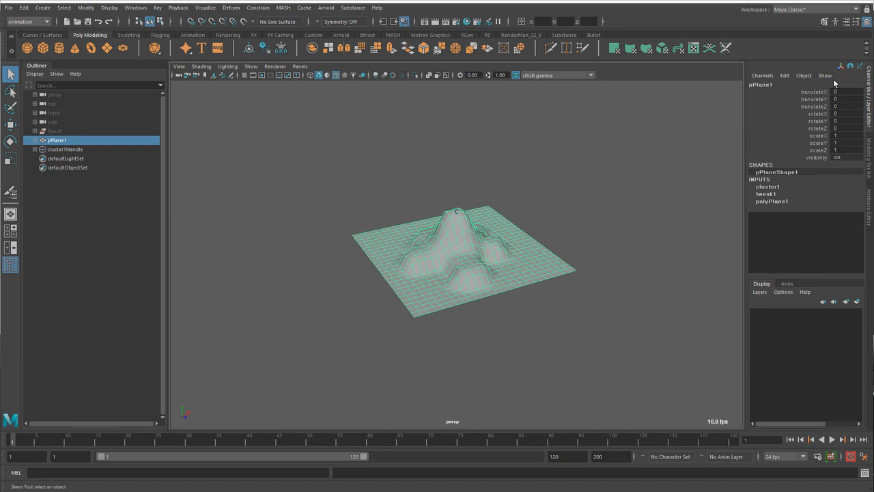
pyautogui.press('w')
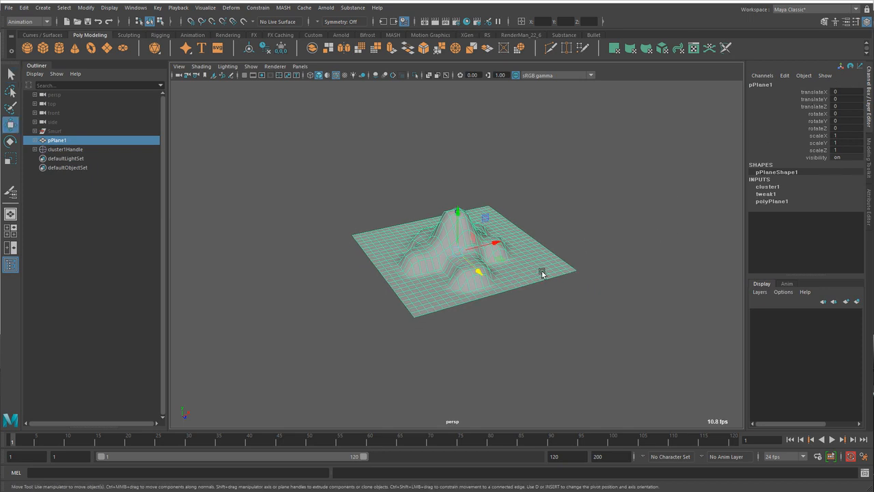
pyautogui.moveTo(507, 250); pyautogui.dragTo(418, 302)
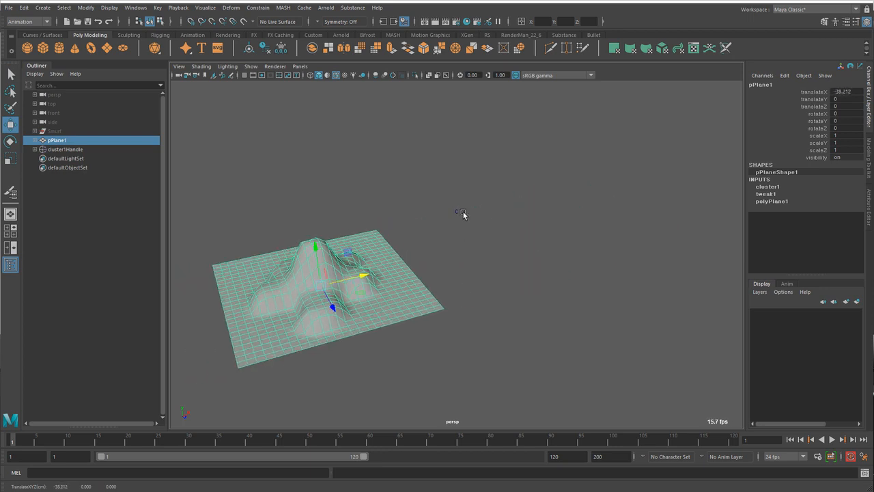
pyautogui.hotkey('ctrl', 'z')
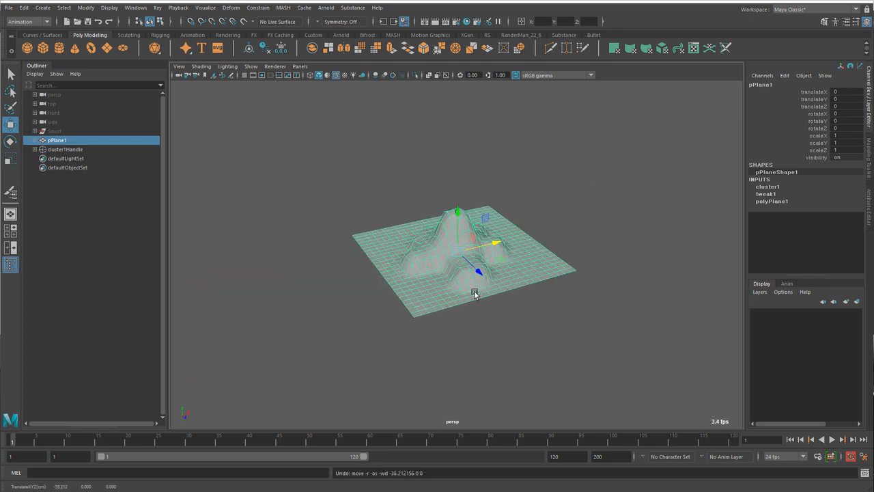
# - Try rotating pPlane1 and scaling it uniformly, undoing each transform, and deselect the plane
pyautogui.press('e')
pyautogui.moveTo(471, 239); pyautogui.dragTo(474, 285)
pyautogui.hotkey('ctrl', 'z')
pyautogui.hotkey('ctrl', 'z')
pyautogui.press('r')
pyautogui.moveTo(473, 250); pyautogui.dragTo(456, 317)
pyautogui.hotkey('ctrl', 'z')
pyautogui.keyDown('alt'); pyautogui.moveTo(456, 316); pyautogui.dragTo(534, 356, button='right'); pyautogui.keyUp('alt')
pyautogui.click(286, 201)
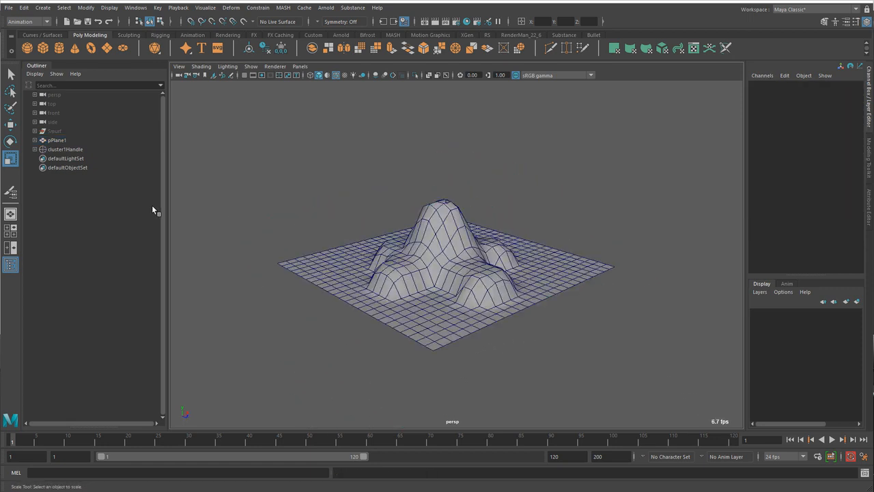
# - Reselect pPlane1, test moving it about 44 units in negative X and undo the move
pyautogui.click(67, 151)
pyautogui.click(61, 141)
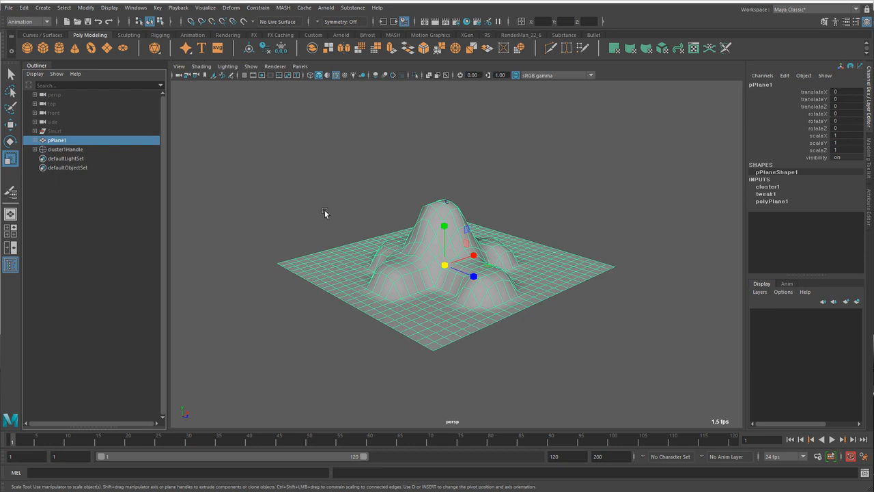
pyautogui.keyDown('alt'); pyautogui.moveTo(414, 318); pyautogui.dragTo(371, 287); pyautogui.keyUp('alt')
pyautogui.click(371, 287)
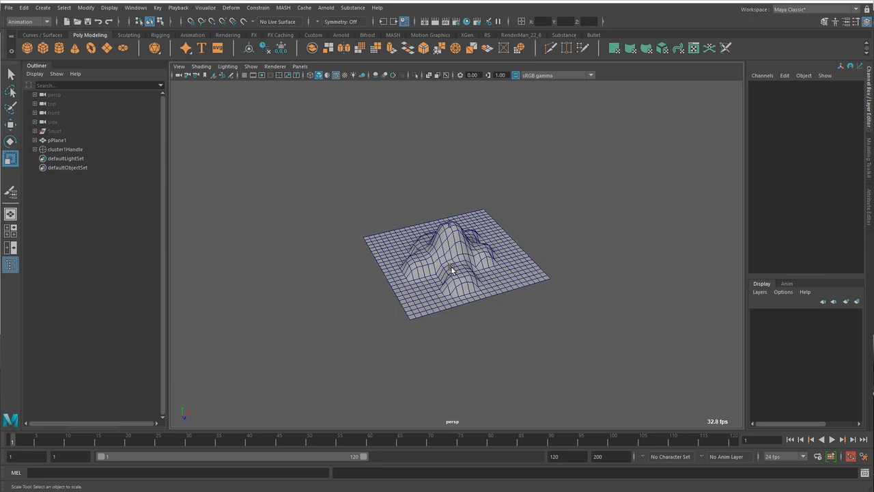
pyautogui.click(459, 287)
pyautogui.press('w')
pyautogui.moveTo(489, 249); pyautogui.dragTo(357, 311)
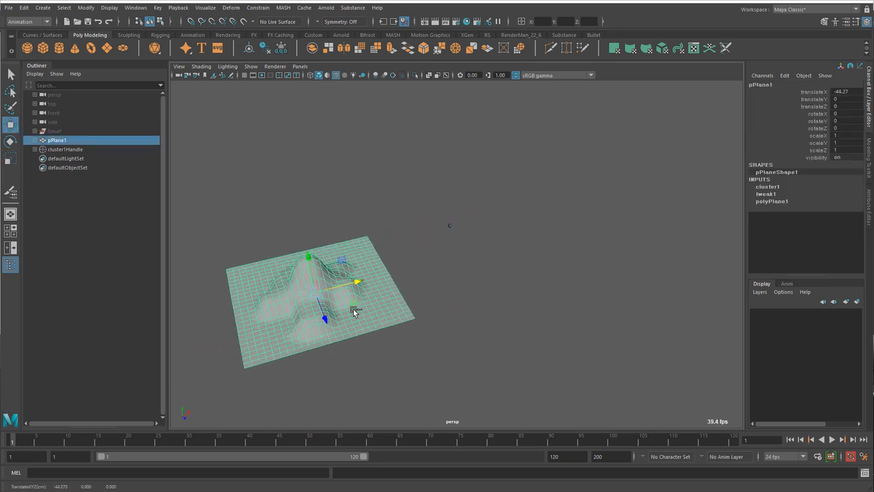
pyautogui.hotkey('ctrl', 'z')
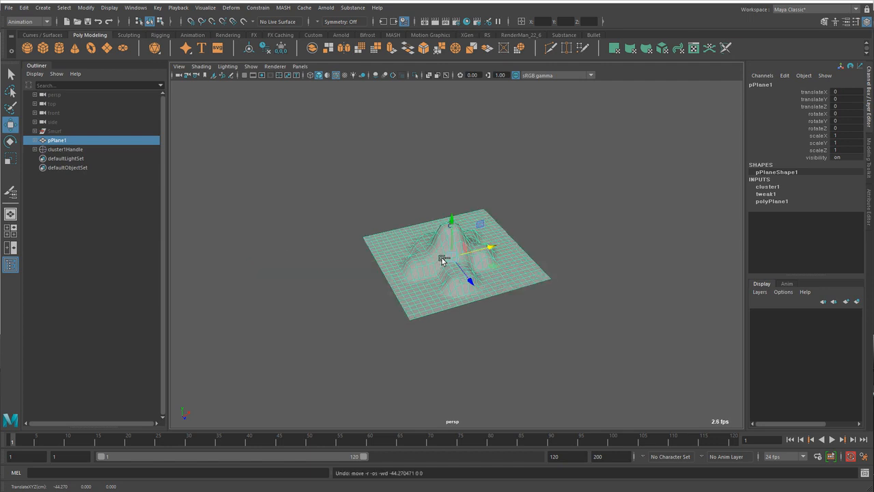
# - Parent cluster1Handle under pPlane1 in the Outliner and expand pPlane1 to inspect the hierarchy
pyautogui.keyDown('alt'); pyautogui.moveTo(410, 256); pyautogui.dragTo(411, 250); pyautogui.keyUp('alt')
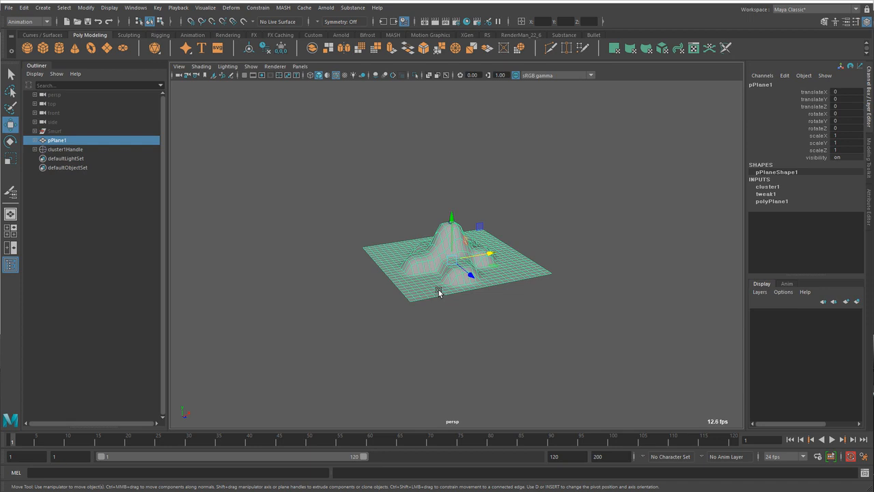
pyautogui.click(91, 201)
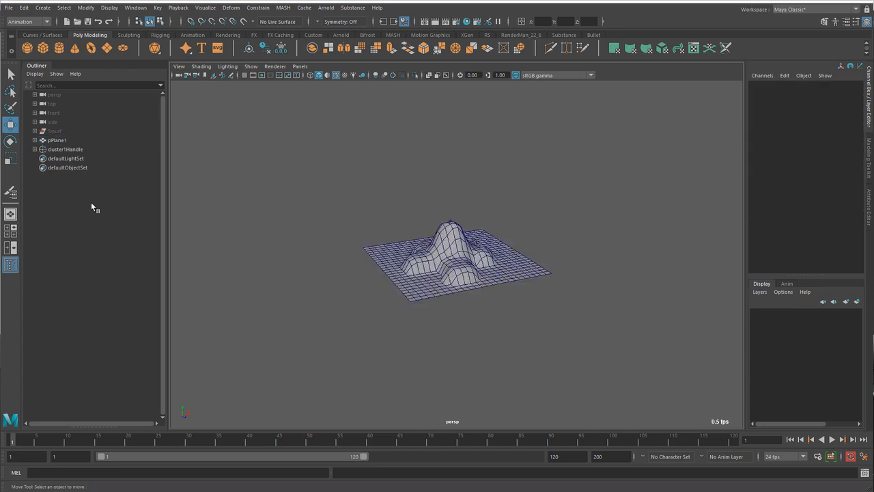
pyautogui.click(62, 149)
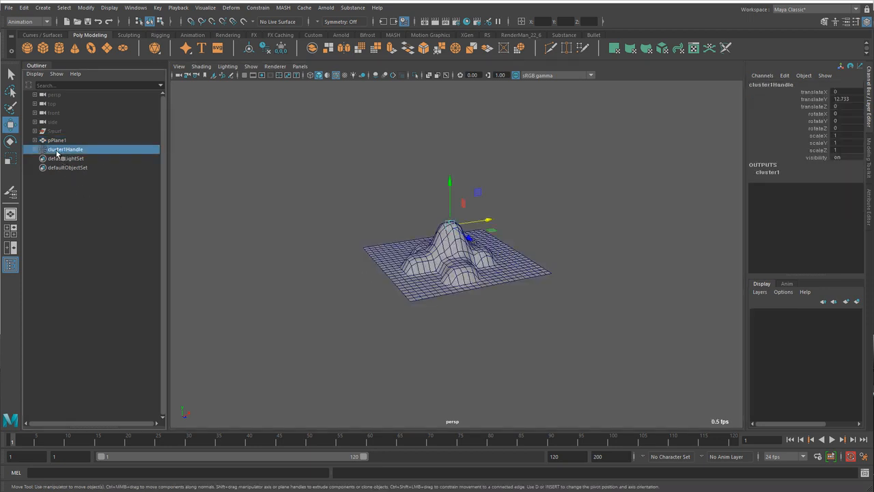
pyautogui.moveTo(57, 153); pyautogui.dragTo(55, 142, button='middle')
pyautogui.click(34, 140)
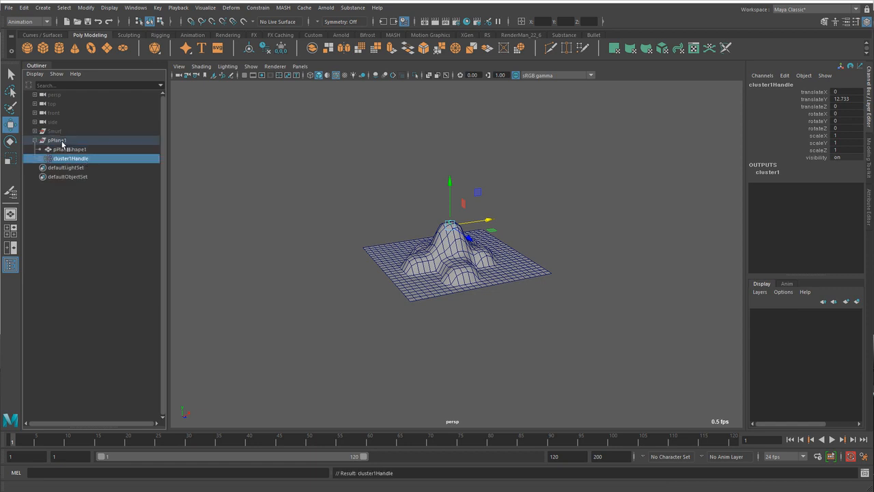
pyautogui.click(64, 142)
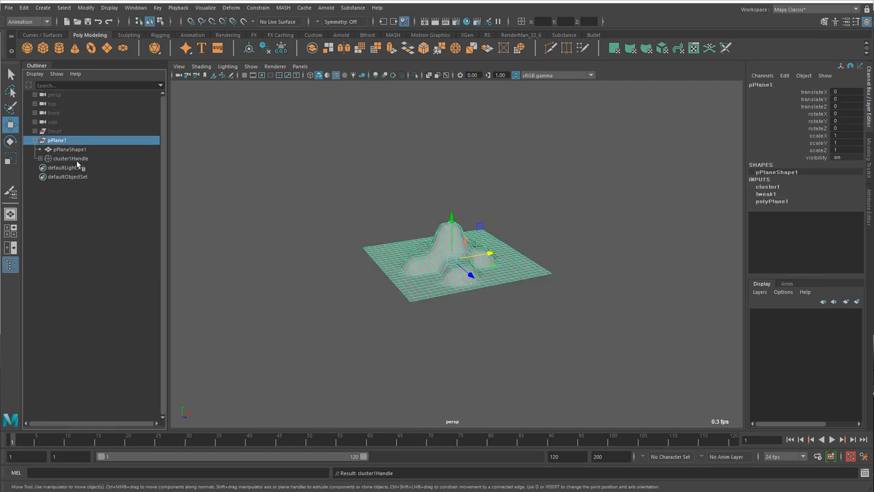
pyautogui.click(75, 159)
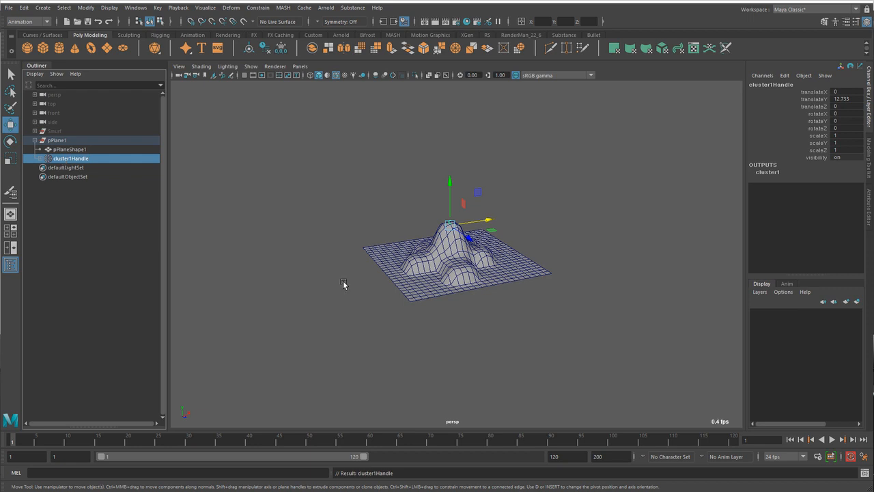
# - Select the parent pPlane1, try moving it along X and Z with the cluster handle parented, and undo both moves
pyautogui.click(264, 286)
pyautogui.click(80, 141)
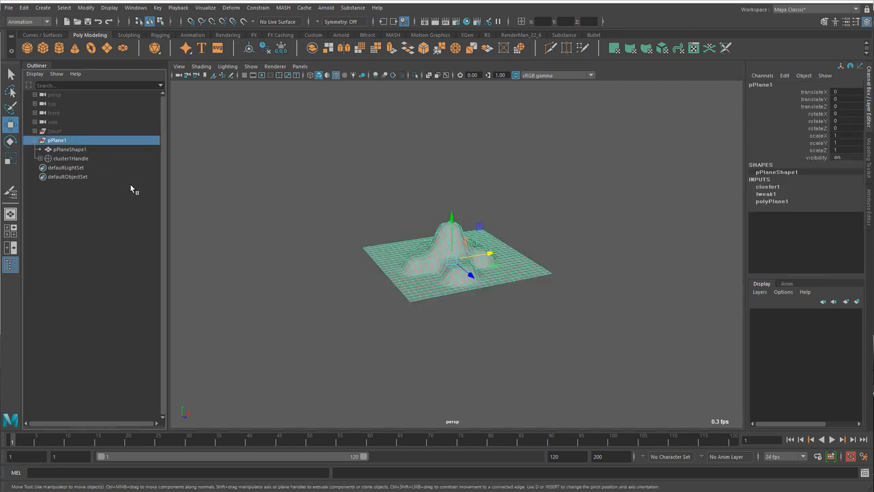
pyautogui.press('f')
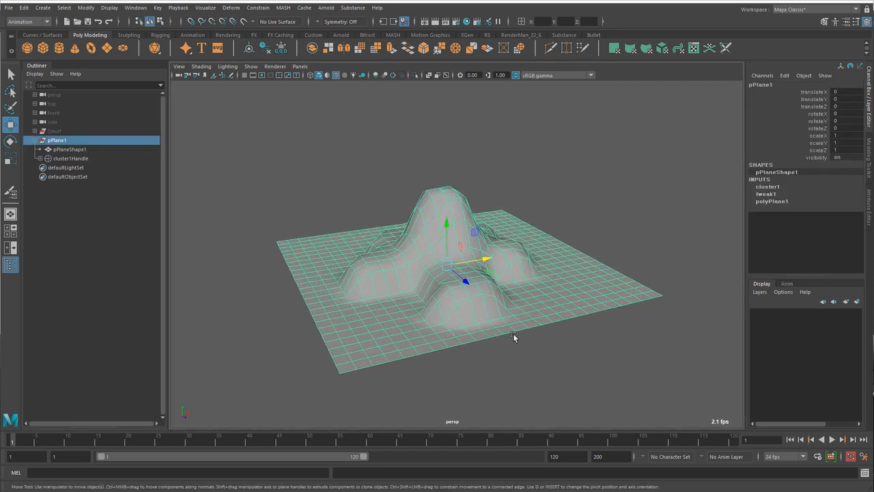
pyautogui.keyDown('alt'); pyautogui.moveTo(588, 303); pyautogui.dragTo(334, 317, button='right'); pyautogui.keyUp('alt')
pyautogui.keyDown('alt'); pyautogui.moveTo(488, 312); pyautogui.dragTo(490, 325); pyautogui.keyUp('alt')
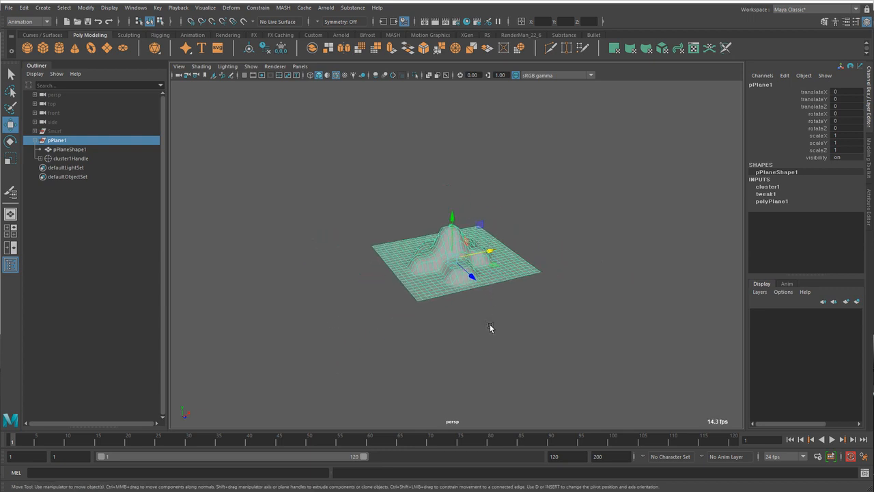
pyautogui.keyDown('alt'); pyautogui.moveTo(489, 326); pyautogui.dragTo(505, 331, button='middle'); pyautogui.keyUp('alt')
pyautogui.moveTo(505, 259); pyautogui.dragTo(595, 250)
pyautogui.hotkey('ctrl', 'z')
pyautogui.moveTo(490, 283); pyautogui.dragTo(472, 300)
pyautogui.hotkey('ctrl', 'z')
# - Try rotating pPlane1 with its parented cluster handle and undo the rotation
pyautogui.press('e')
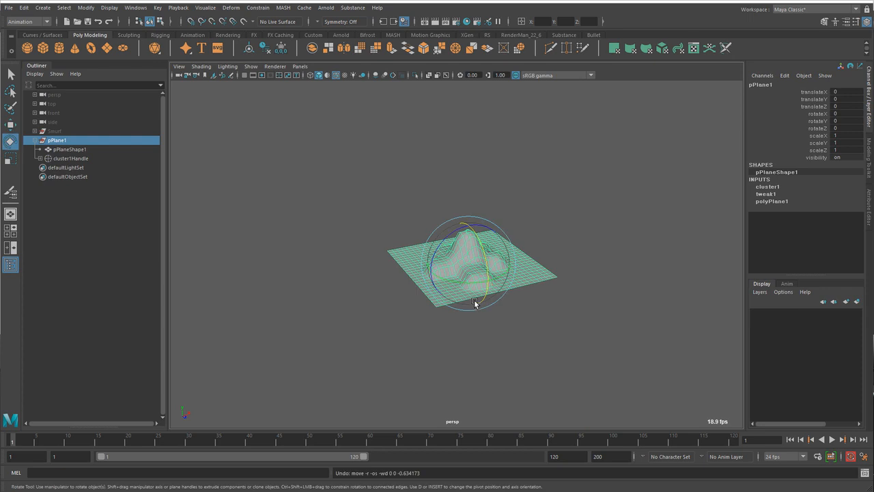
pyautogui.moveTo(478, 242); pyautogui.dragTo(412, 356)
pyautogui.hotkey('ctrl', 'z')
# - Scale pPlane1 uniformly to about 2.19, inspect the distorted mesh from several angles and undo the scaling
pyautogui.press('r')
pyautogui.moveTo(463, 261); pyautogui.dragTo(578, 307)
pyautogui.keyDown('alt'); pyautogui.moveTo(498, 326); pyautogui.dragTo(517, 343); pyautogui.keyUp('alt')
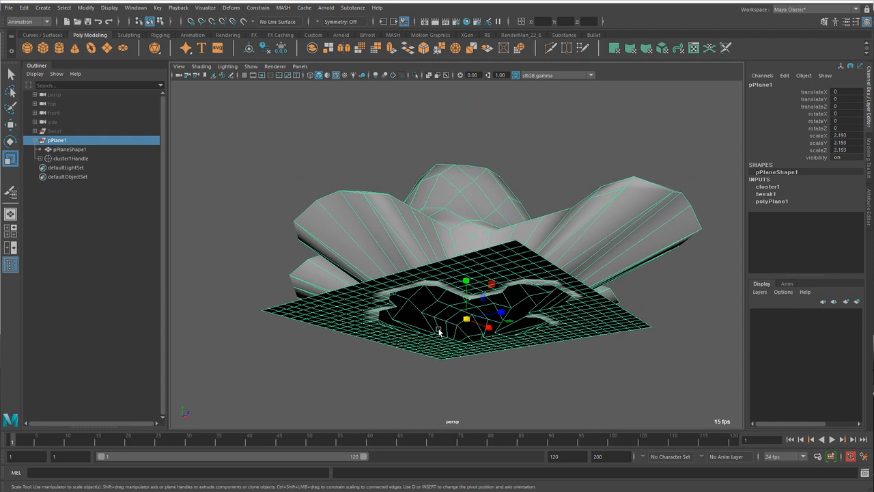
pyautogui.keyDown('alt'); pyautogui.moveTo(506, 290); pyautogui.dragTo(430, 332); pyautogui.keyUp('alt')
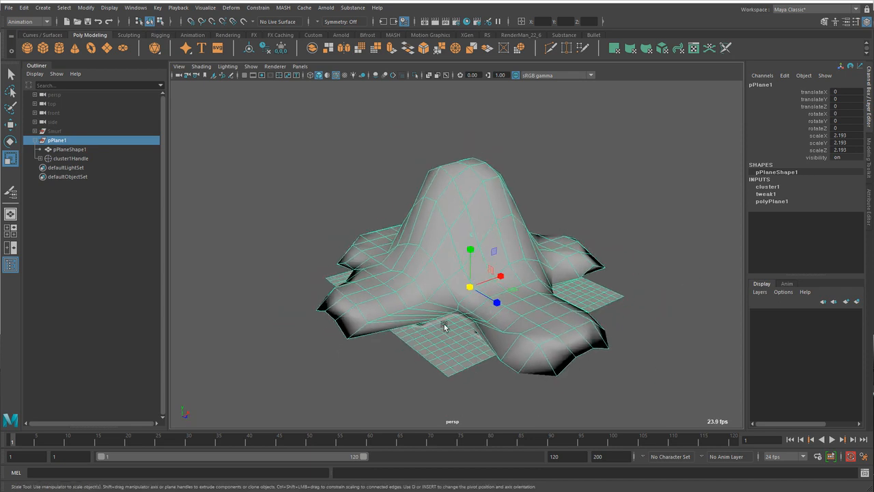
pyautogui.hotkey('ctrl', 'z')
pyautogui.scroll(10, 447, 313)
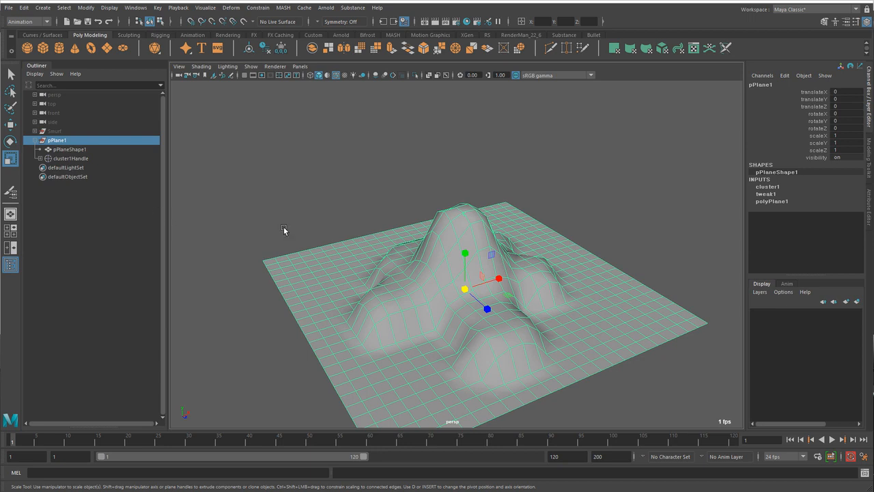
# - Select cluster1Handle, show the cluster1 node's attributes and enable its Relative option
pyautogui.click(329, 191)
pyautogui.click(76, 139)
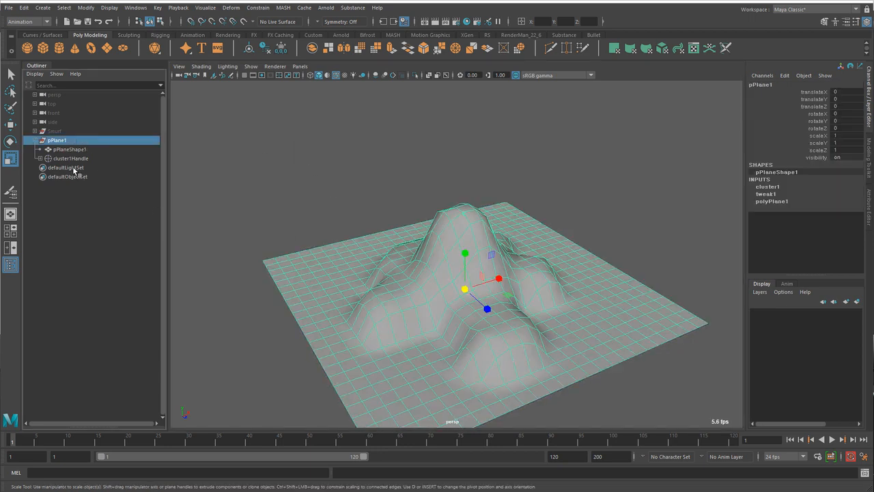
pyautogui.click(75, 159)
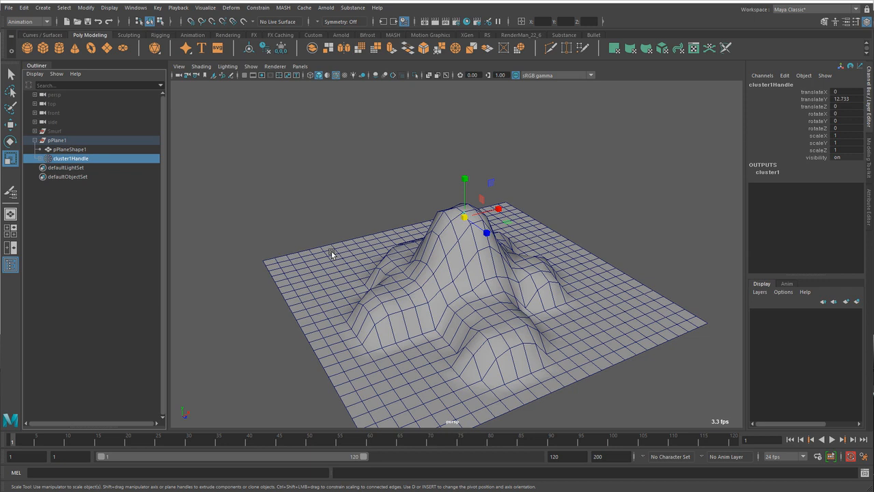
pyautogui.click(209, 169)
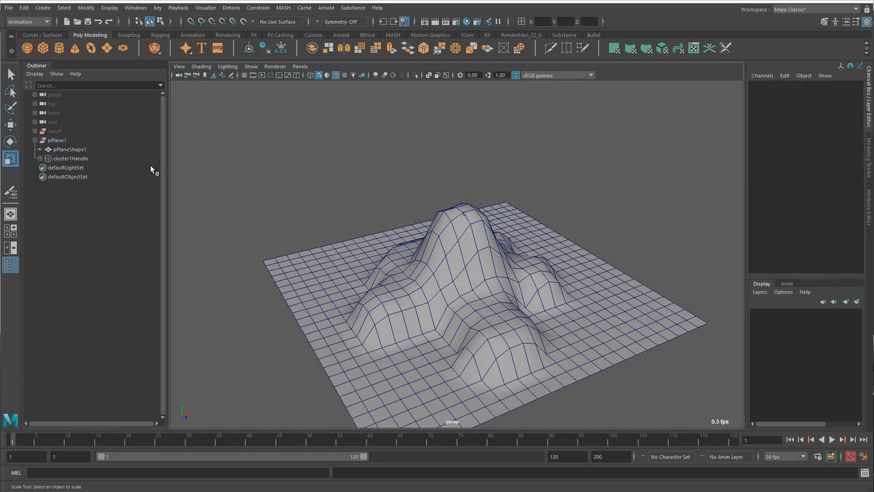
pyautogui.click(79, 159)
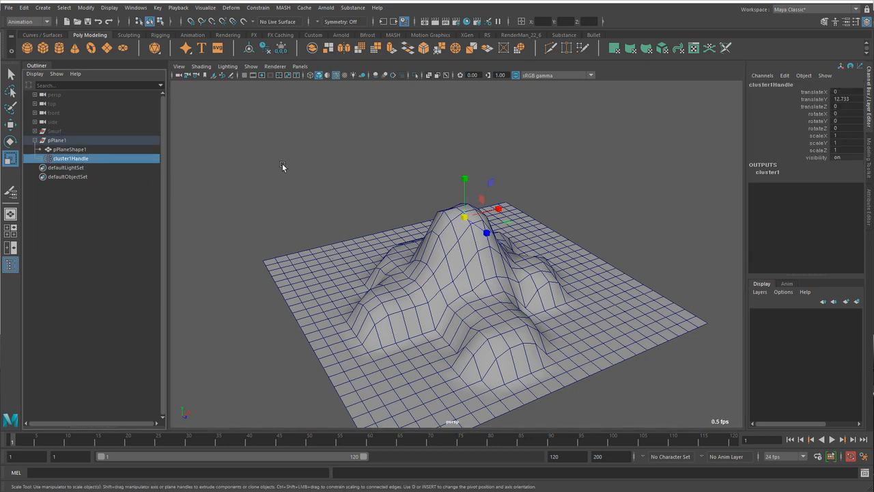
pyautogui.hotkey('ctrl', 'a')
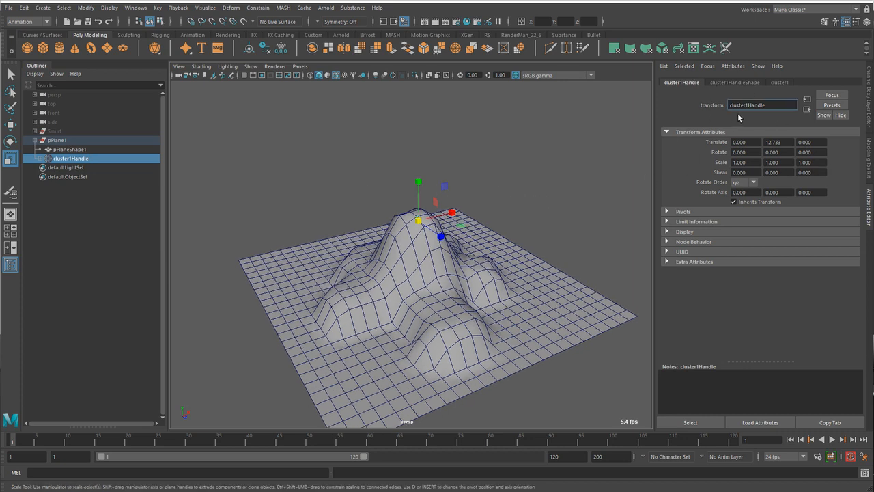
pyautogui.click(780, 82)
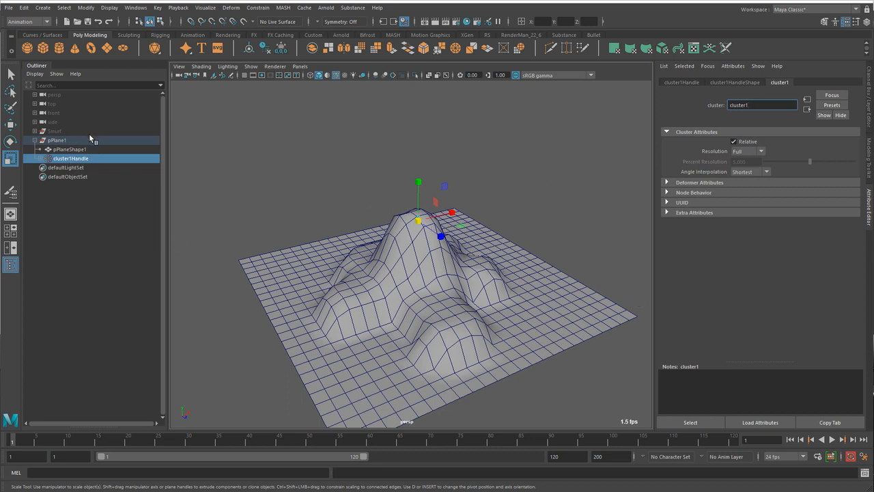
# - Select pPlane1, test moving it along X and Z with the relative cluster, and undo both moves
pyautogui.keyDown('alt'); pyautogui.moveTo(410, 267); pyautogui.dragTo(321, 280); pyautogui.keyUp('alt')
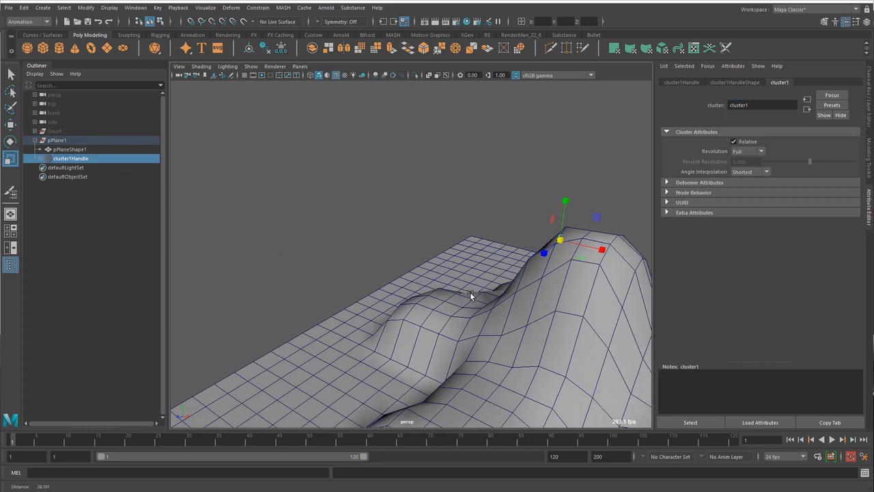
pyautogui.keyDown('alt'); pyautogui.moveTo(436, 284); pyautogui.dragTo(454, 284, button='right'); pyautogui.keyUp('alt')
pyautogui.keyDown('alt'); pyautogui.moveTo(454, 284); pyautogui.dragTo(308, 230, button='middle'); pyautogui.keyUp('alt')
pyautogui.scroll(-1, 341, 230)
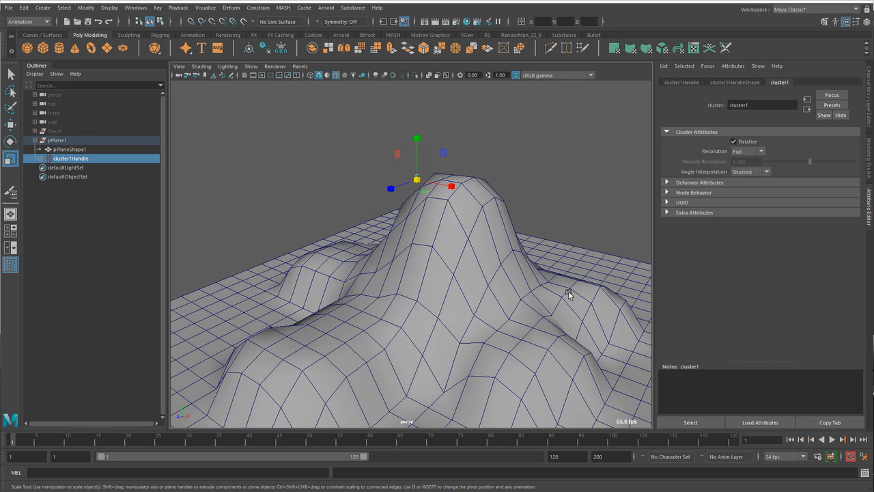
pyautogui.scroll(-5, 565, 291)
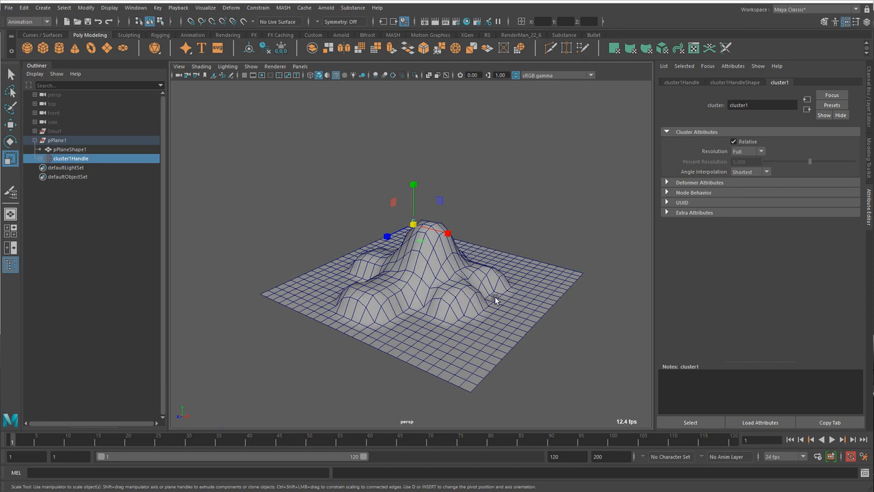
pyautogui.scroll(-1, 253, 226)
pyautogui.click(82, 139)
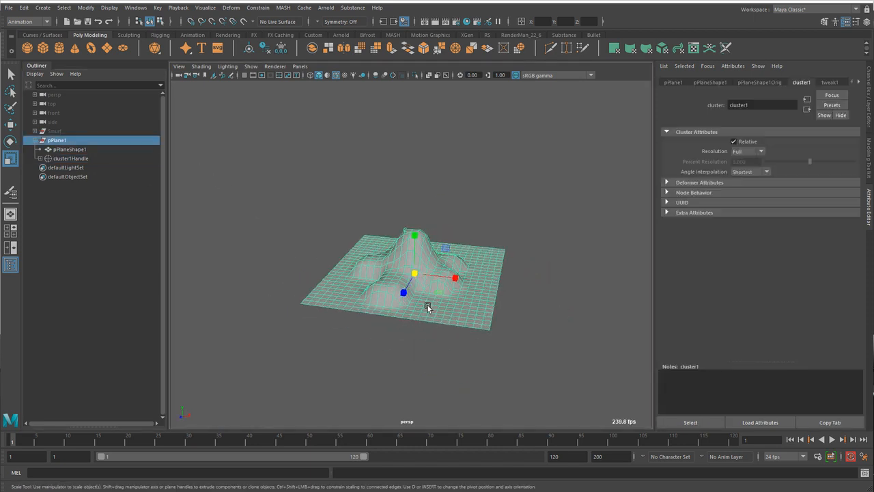
pyautogui.press('w')
pyautogui.moveTo(438, 274); pyautogui.dragTo(463, 258)
pyautogui.hotkey('ctrl', 'z')
pyautogui.hotkey('ctrl', 'z')
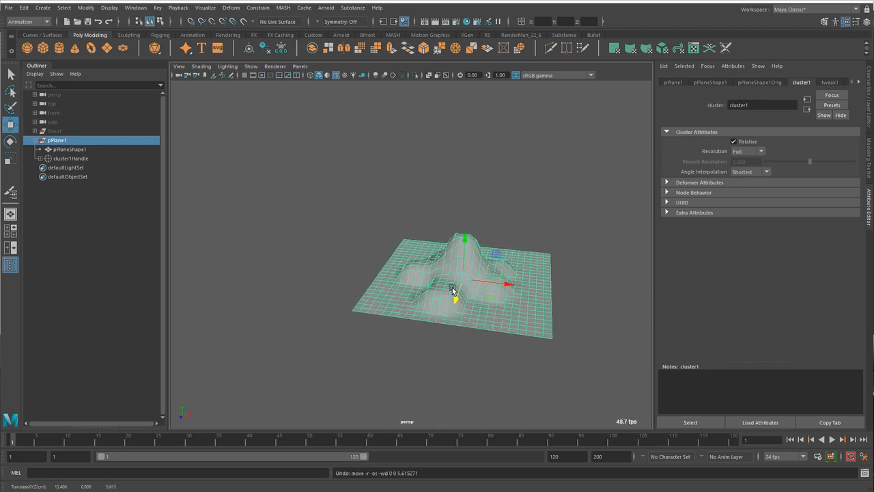
# - Test rotating pPlane1 with the relative cluster and undo the rotations
pyautogui.press('e')
pyautogui.moveTo(410, 274); pyautogui.dragTo(443, 270)
pyautogui.hotkey('ctrl', 'z')
pyautogui.hotkey('ctrl', 'z')
pyautogui.keyDown('alt'); pyautogui.moveTo(439, 305); pyautogui.dragTo(389, 320); pyautogui.keyUp('alt')
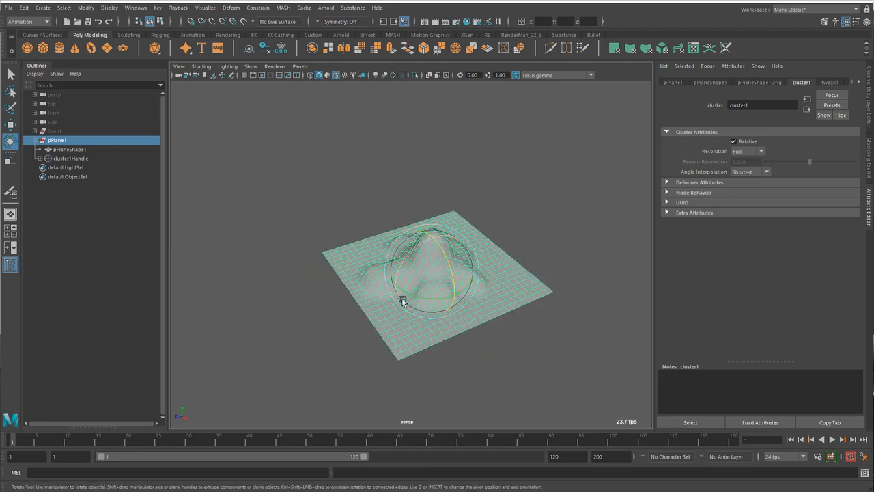
# - Test scaling pPlane1 uniformly with the relative cluster and undo the scaling
pyautogui.press('r')
pyautogui.moveTo(432, 270); pyautogui.dragTo(534, 296)
pyautogui.moveTo(629, 294); pyautogui.dragTo(481, 291)
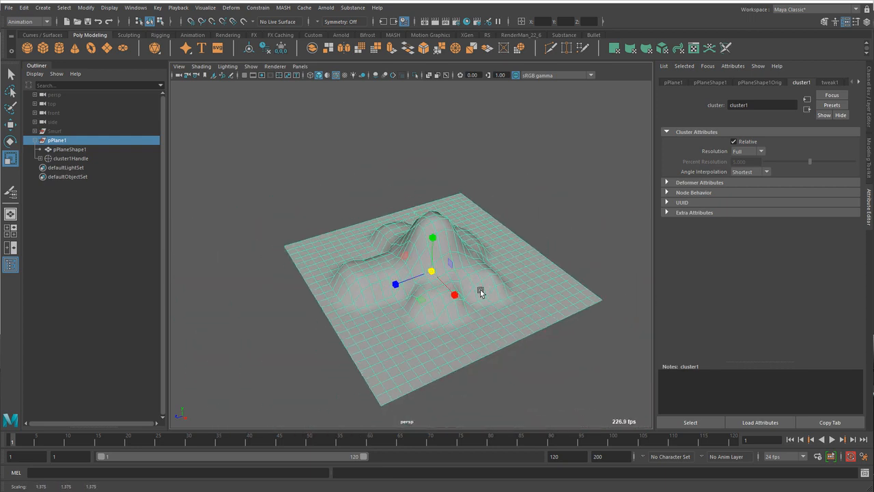
pyautogui.hotkey('ctrl', 'z')
# - Select cluster1Handle by its C marker beside the peak of the deformed plane
pyautogui.keyDown('alt'); pyautogui.moveTo(376, 362); pyautogui.dragTo(478, 327); pyautogui.keyUp('alt')
pyautogui.keyDown('alt'); pyautogui.moveTo(478, 327); pyautogui.dragTo(588, 327, button='right'); pyautogui.keyUp('alt')
pyautogui.keyDown('alt'); pyautogui.moveTo(588, 326); pyautogui.dragTo(566, 336); pyautogui.keyUp('alt')
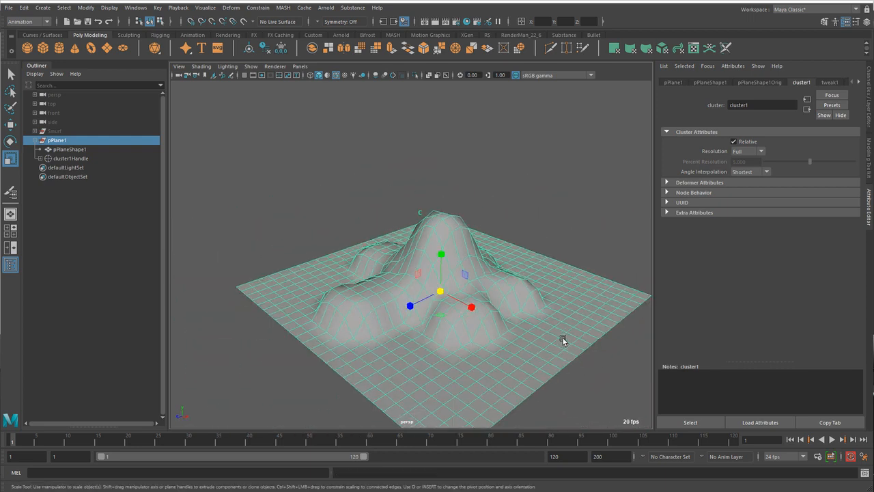
pyautogui.keyDown('alt'); pyautogui.moveTo(458, 311); pyautogui.dragTo(502, 313, button='right'); pyautogui.keyUp('alt')
pyautogui.keyDown('alt'); pyautogui.moveTo(501, 313); pyautogui.dragTo(500, 291, button='middle'); pyautogui.keyUp('alt')
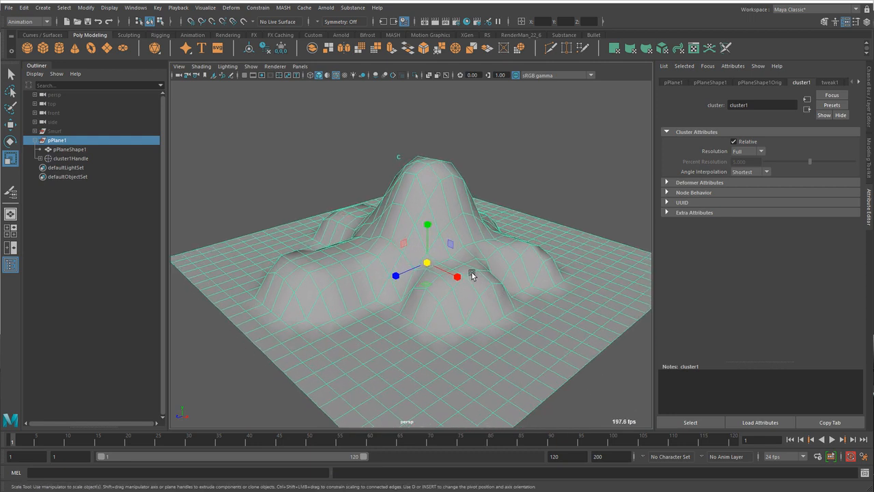
pyautogui.click(395, 153)
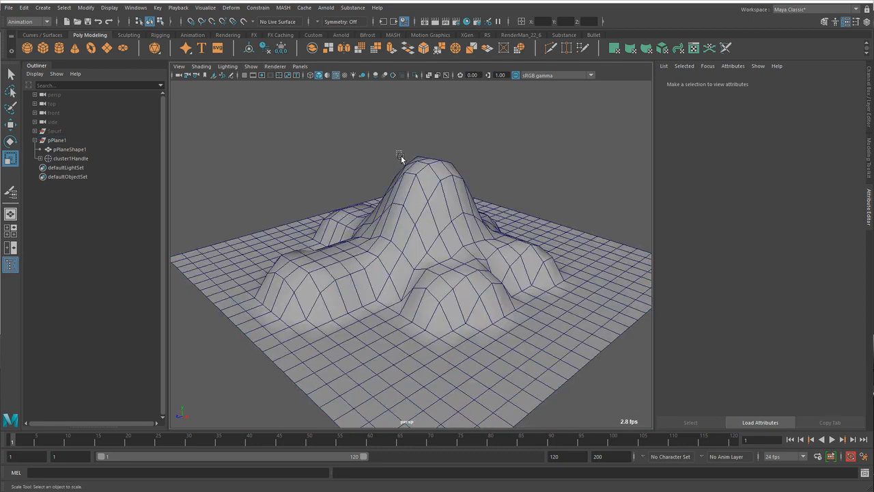
pyautogui.click(396, 152)
pyautogui.click(397, 227)
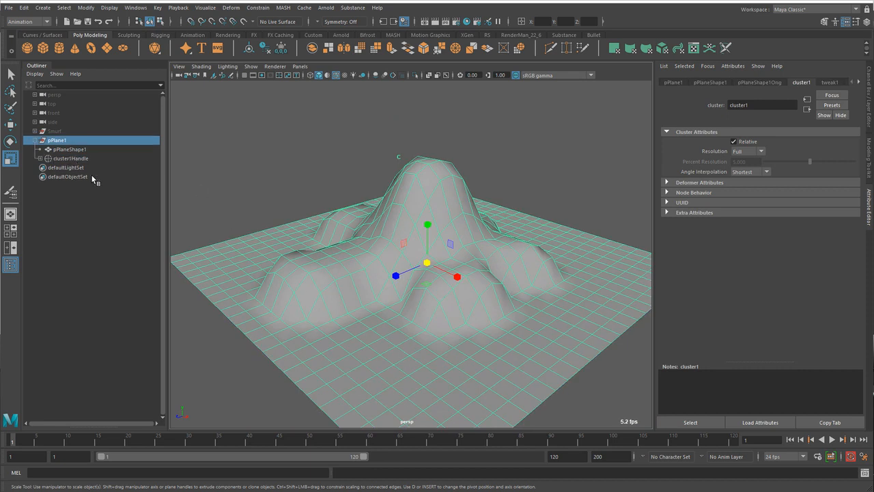
pyautogui.click(384, 149)
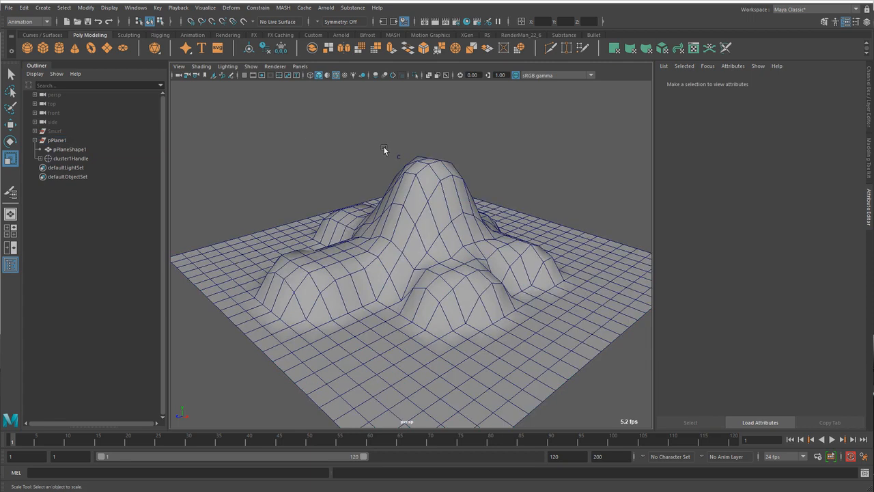
pyautogui.click(401, 155)
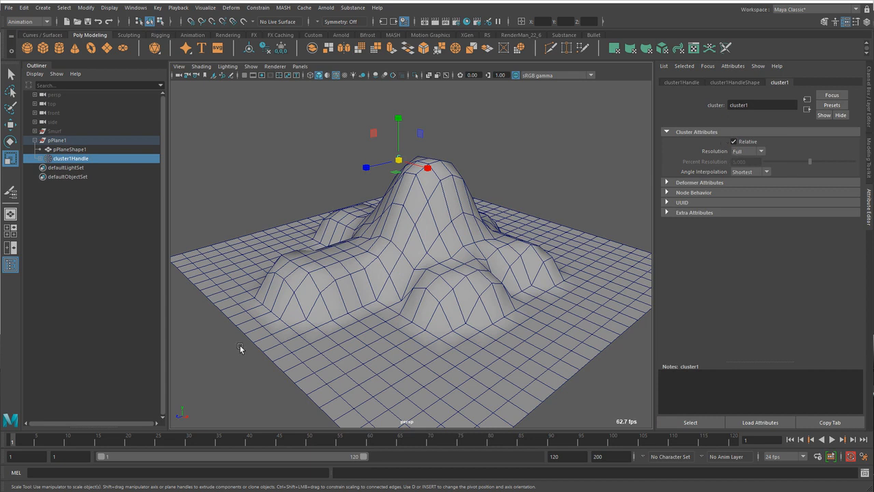
# - Examine the deformed hills from another angle and highlight the cluster1 node's name in its attributes
pyautogui.keyDown('alt'); pyautogui.moveTo(361, 319); pyautogui.dragTo(433, 336); pyautogui.keyUp('alt')
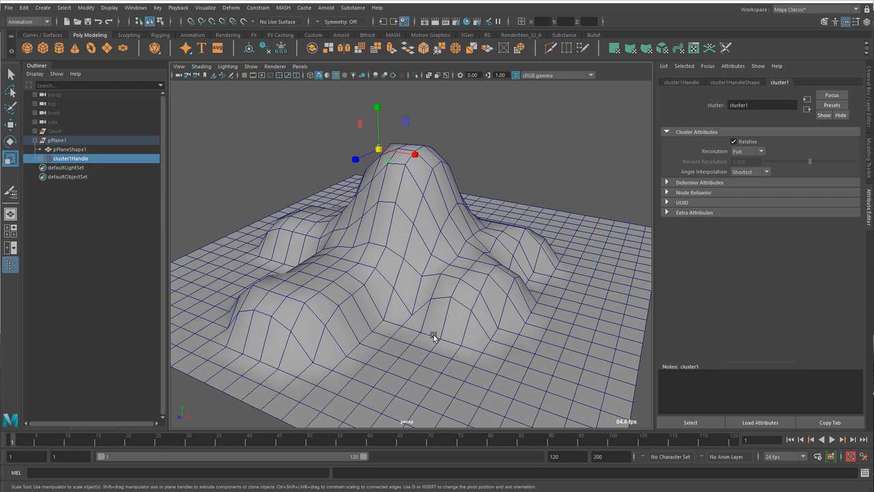
pyautogui.keyDown('alt'); pyautogui.moveTo(433, 336); pyautogui.dragTo(336, 330); pyautogui.keyUp('alt')
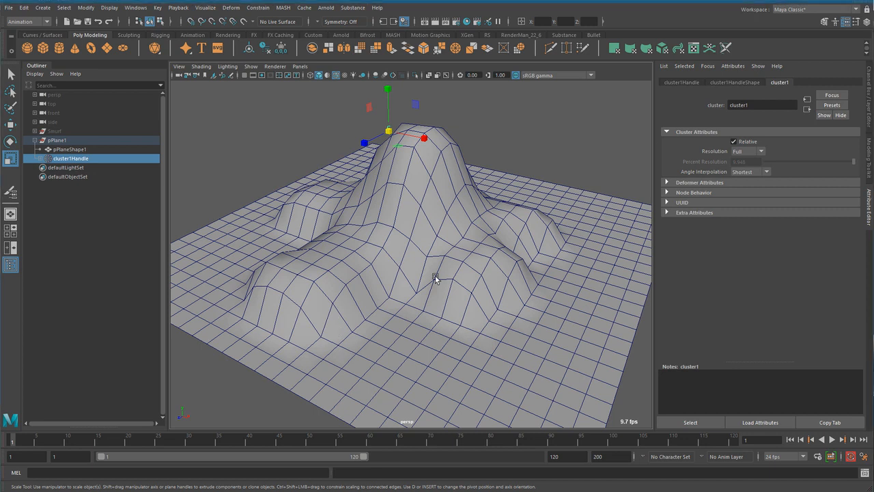
pyautogui.doubleClick(754, 106)
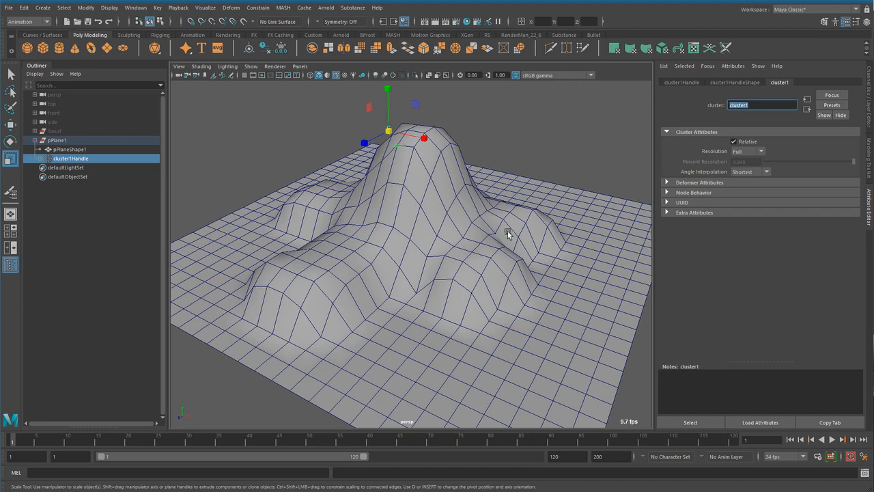